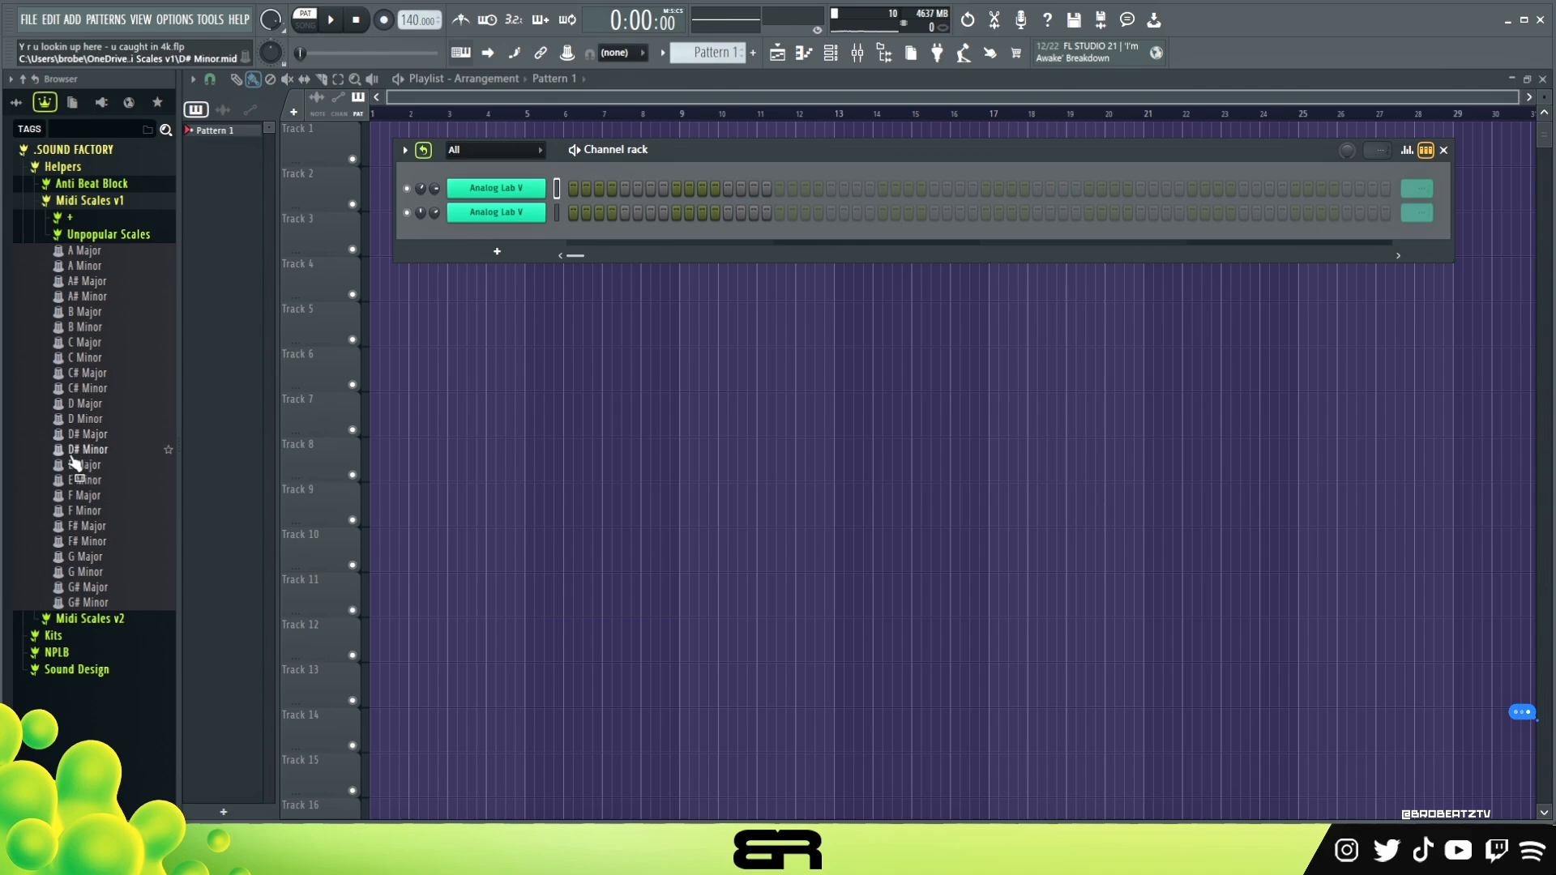
Add the G Minor scale from Midi Scales v1 to the channel rack and open the first Analog Lab V channel's piano roll
{"action": "left_click_drag", "start_coordinate": [85, 571], "coordinate": [489, 171]}
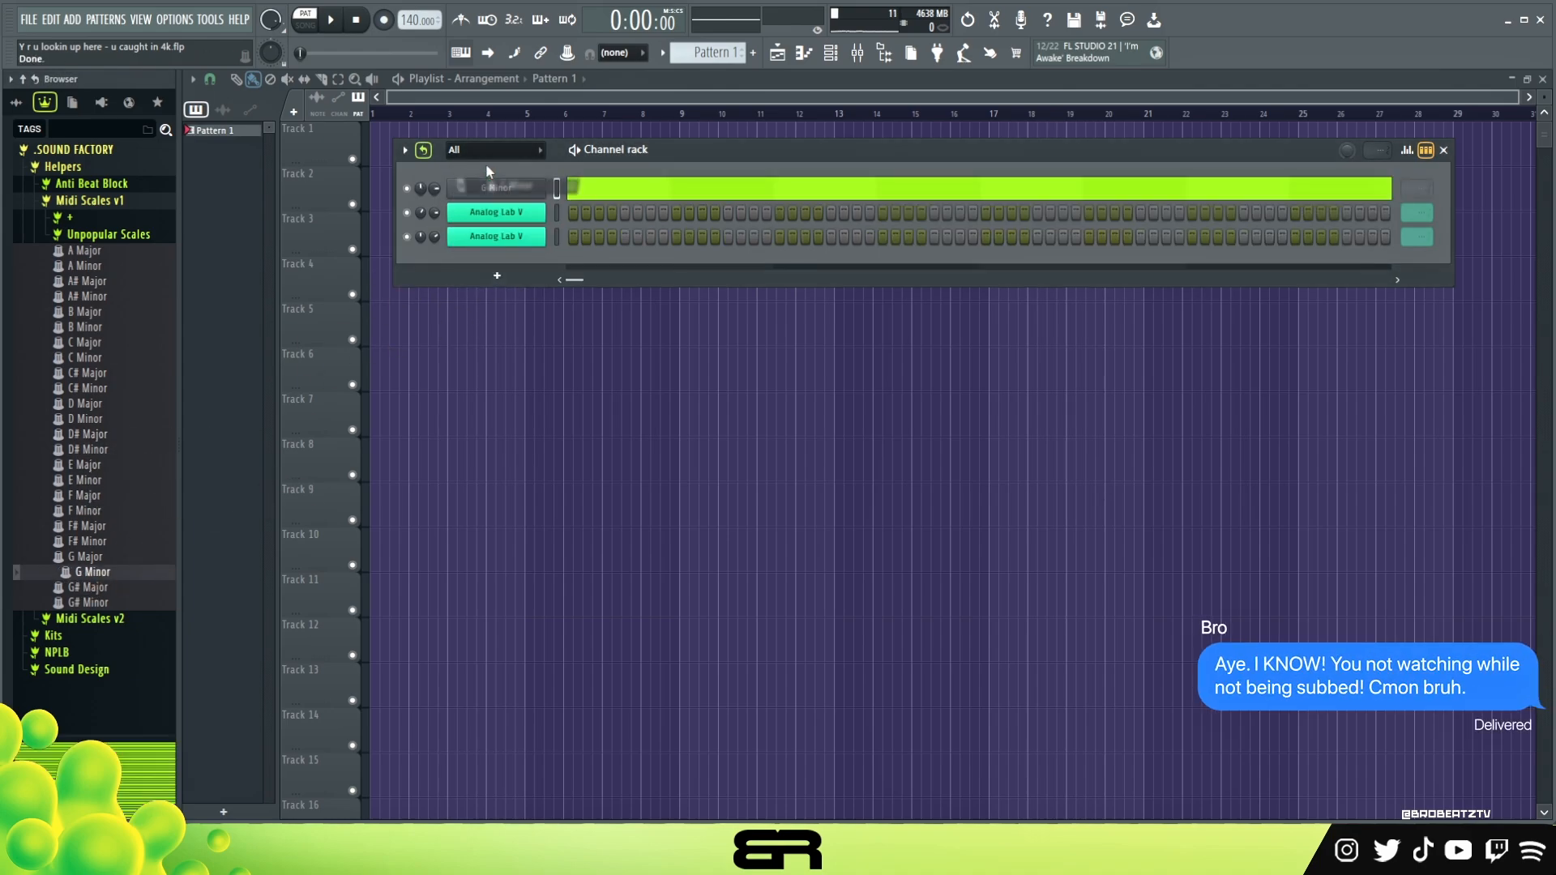
{"action": "left_click", "coordinate": [95, 148]}
{"action": "right_click", "coordinate": [572, 208]}
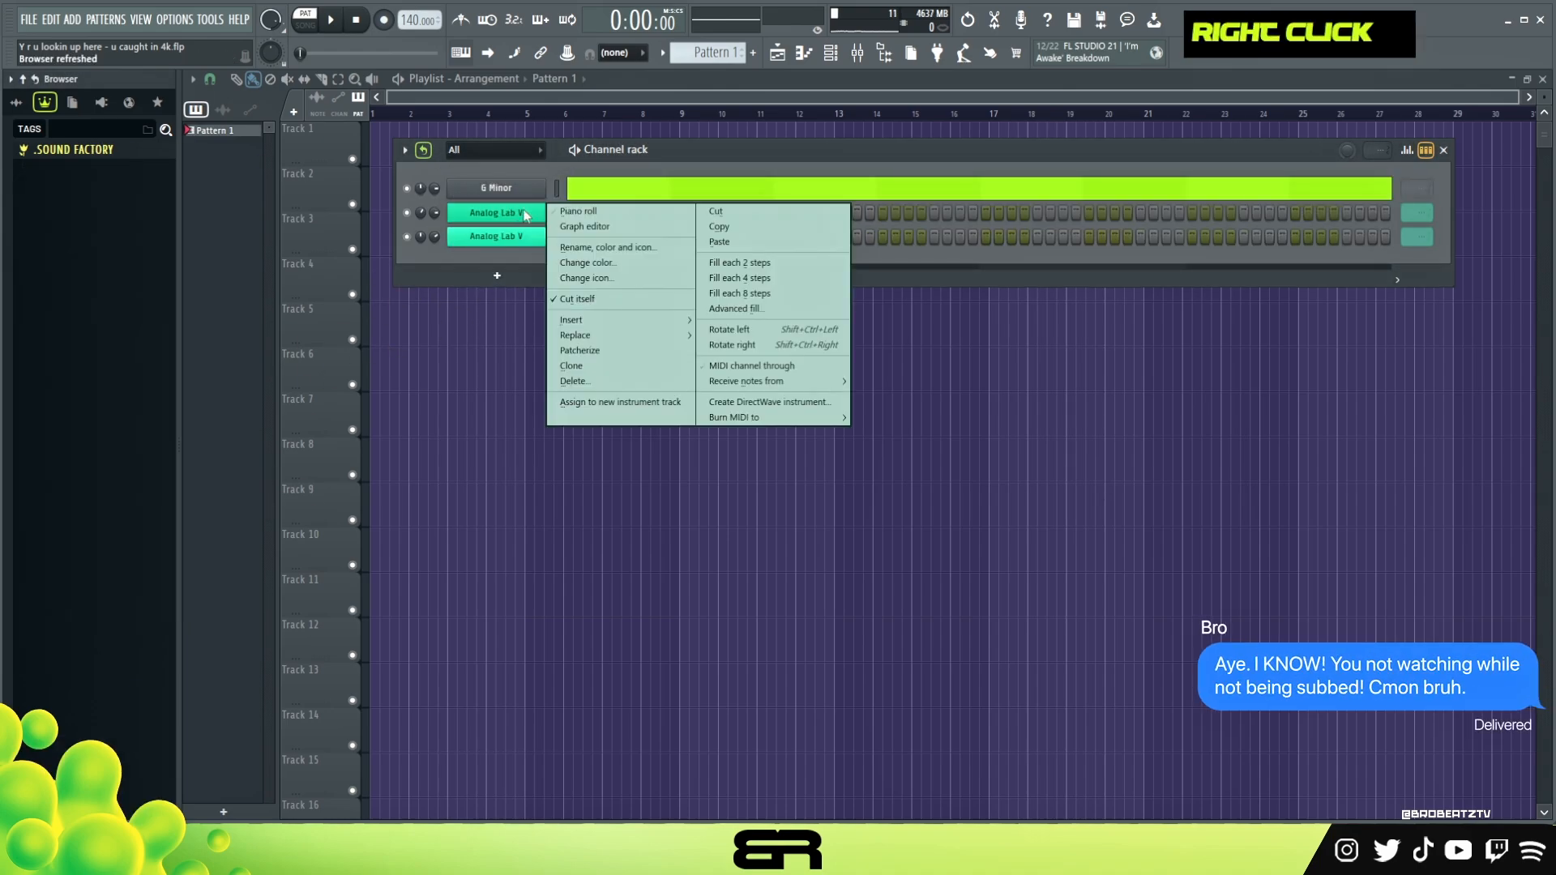
{"action": "left_click", "coordinate": [582, 210]}
{"action": "scroll", "coordinate": [551, 360], "scroll_direction": "up", "scroll_amount": 1}
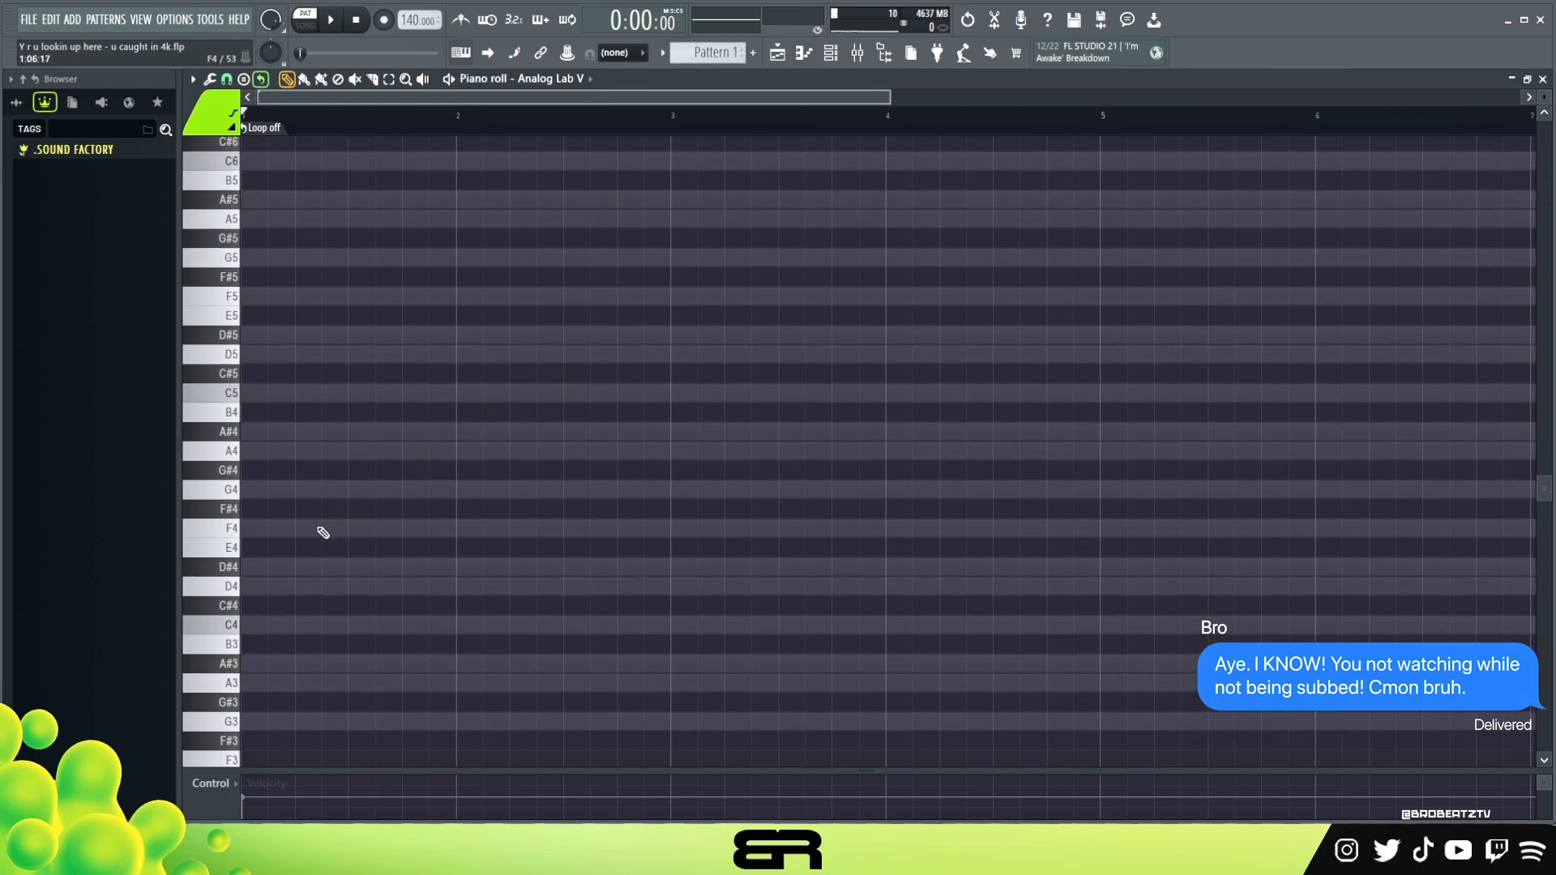
Place a one-beat G4 note at the start of bar 1 and copy it up to A#4
{"action": "left_click", "coordinate": [253, 491]}
{"action": "double_click", "coordinate": [236, 495]}
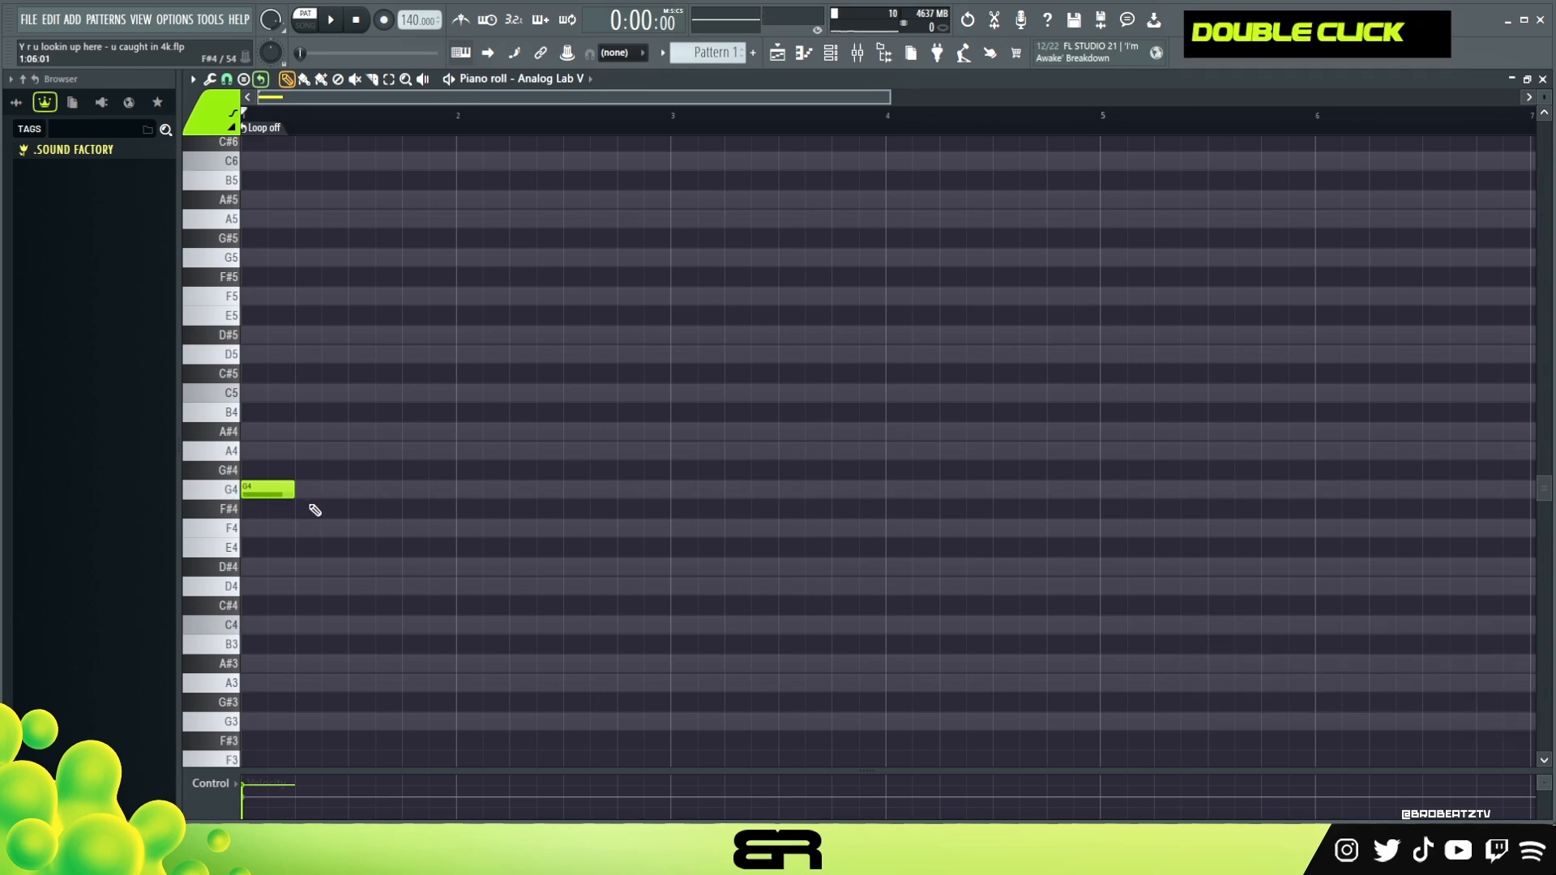
{"action": "left_click", "coordinate": [302, 489], "text": "ctrl"}
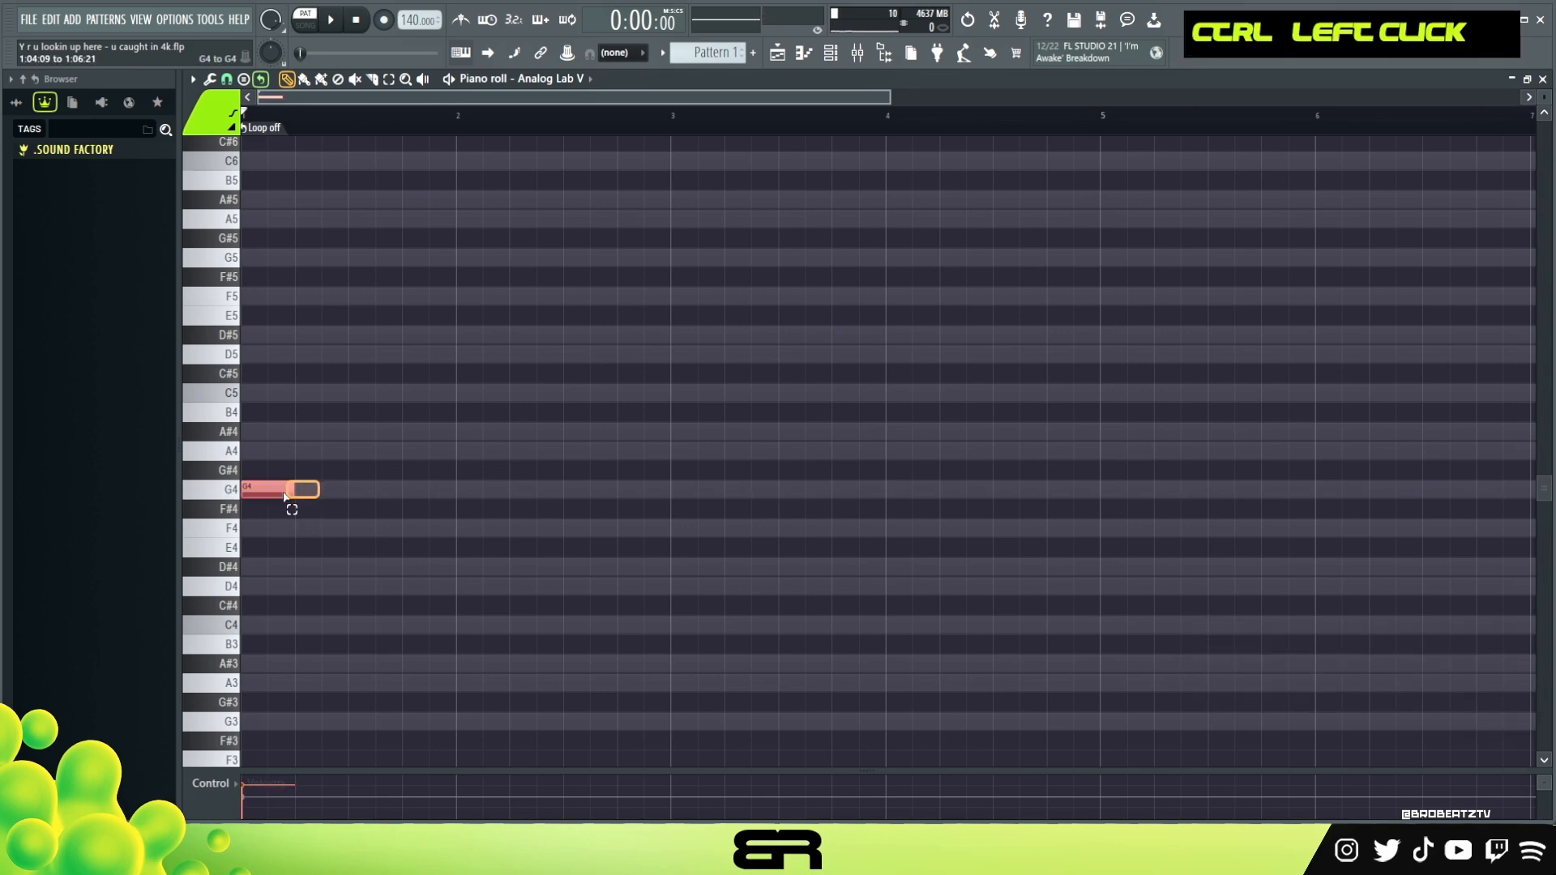
{"action": "left_click_drag", "start_coordinate": [259, 491], "coordinate": [249, 427]}
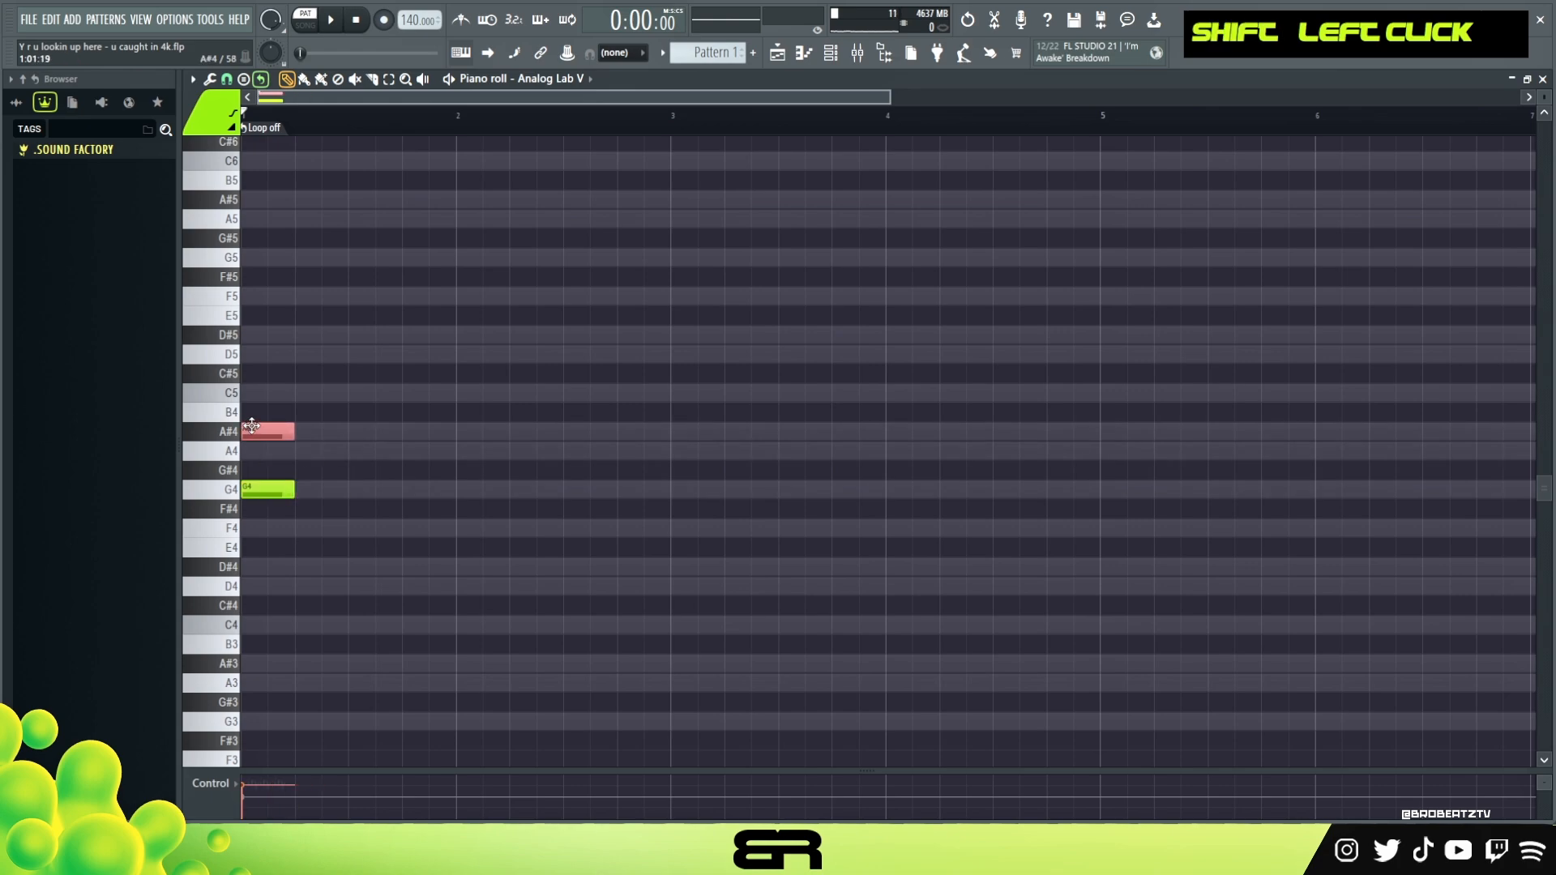
Copy the G4 note down to D#4 at the start of bar 1
{"action": "left_click", "coordinate": [280, 438], "text": "ctrl"}
{"action": "left_click_drag", "start_coordinate": [280, 434], "coordinate": [240, 341]}
{"action": "right_click", "coordinate": [263, 355]}
{"action": "left_click", "coordinate": [272, 434], "text": "ctrl"}
{"action": "left_click", "coordinate": [281, 488], "text": "ctrl"}
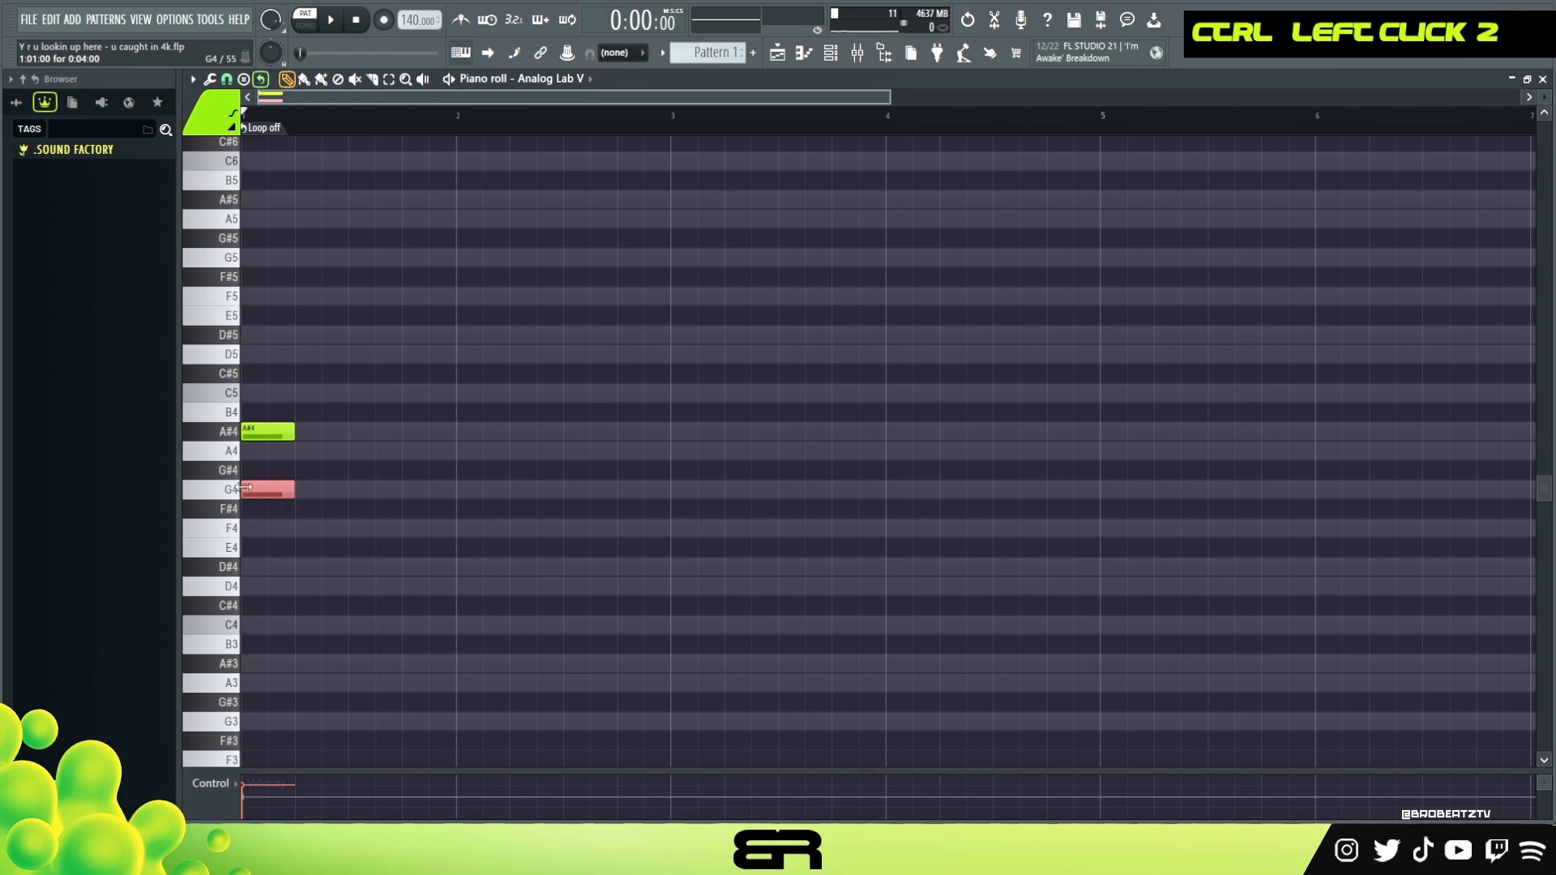
{"action": "left_click_drag", "start_coordinate": [280, 490], "coordinate": [324, 565]}
{"action": "right_click", "coordinate": [340, 540]}
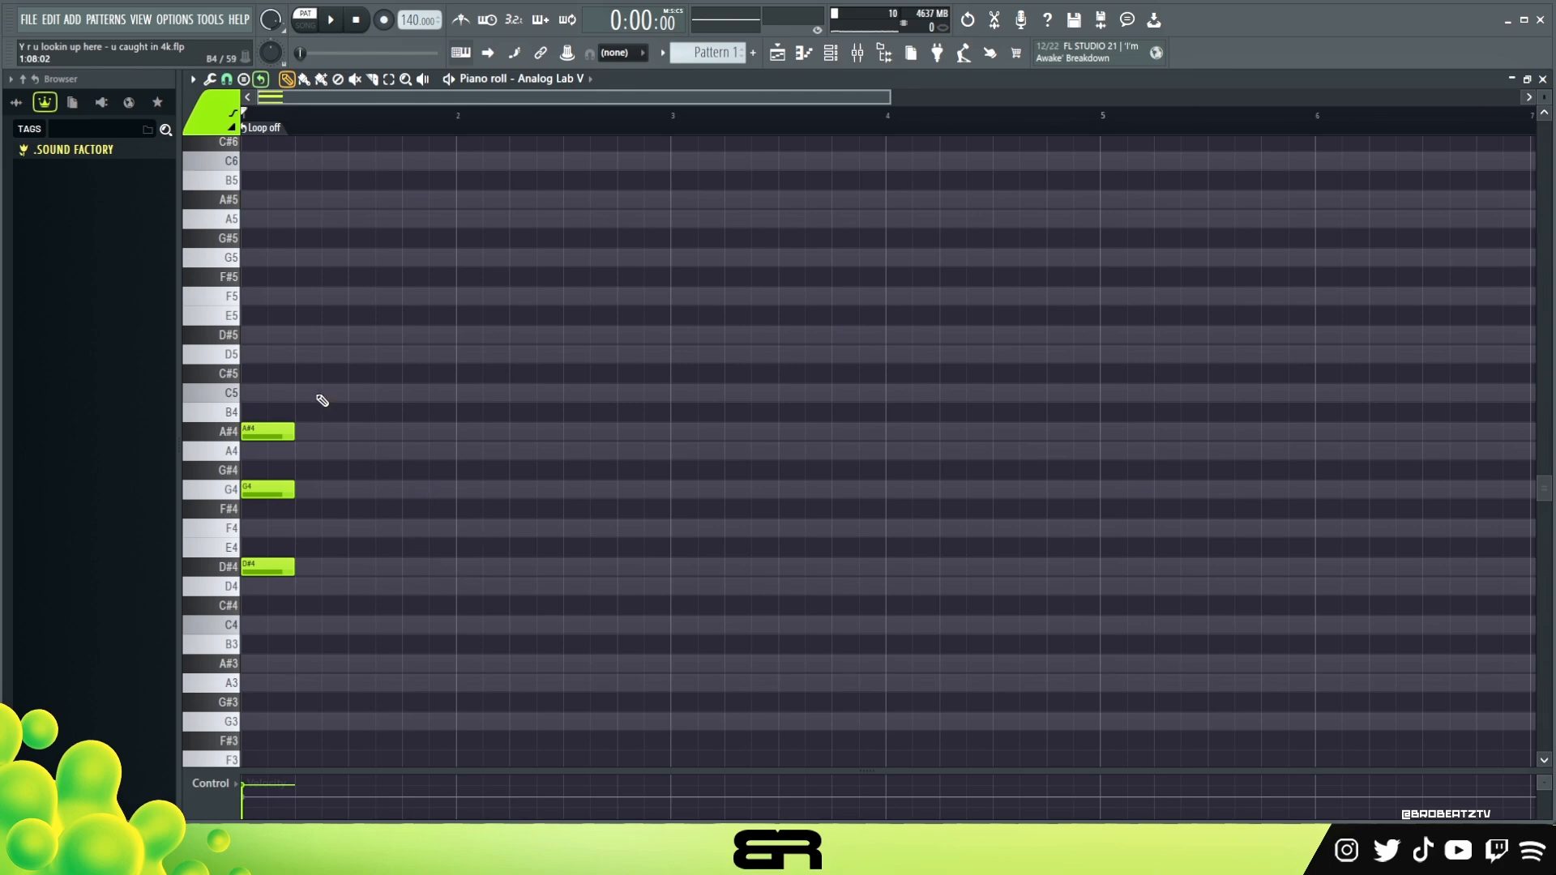
{"action": "left_click", "coordinate": [278, 431], "text": "ctrl"}
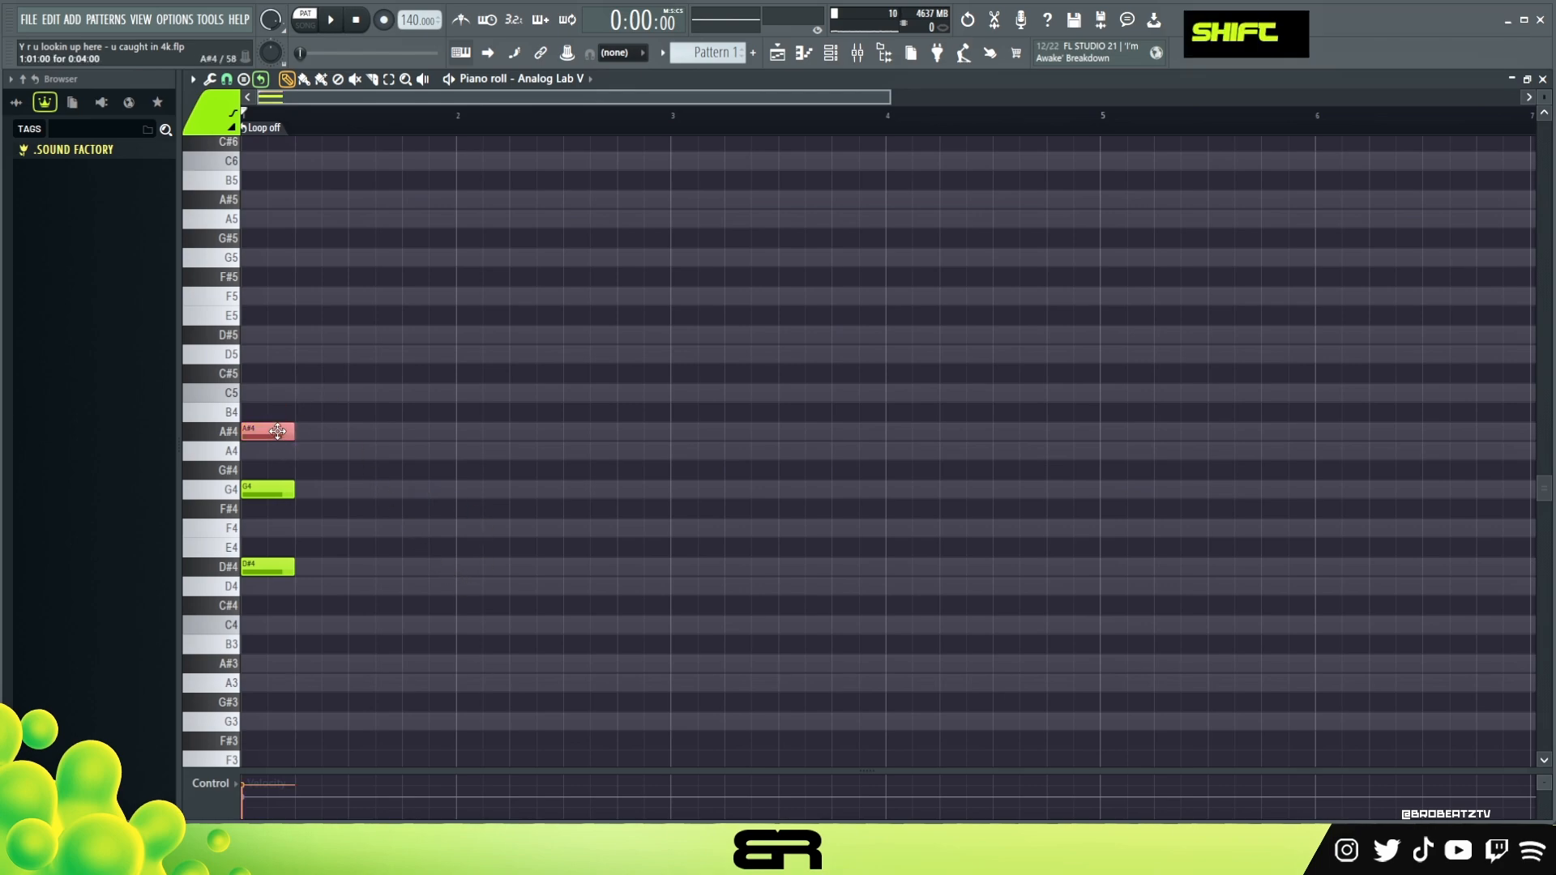
{"action": "mouse_move", "coordinate": [296, 427]}
{"action": "left_mouse_down"}
{"action": "mouse_move", "coordinate": [297, 393]}
{"action": "mouse_move", "coordinate": [313, 394]}
{"action": "left_mouse_up"}
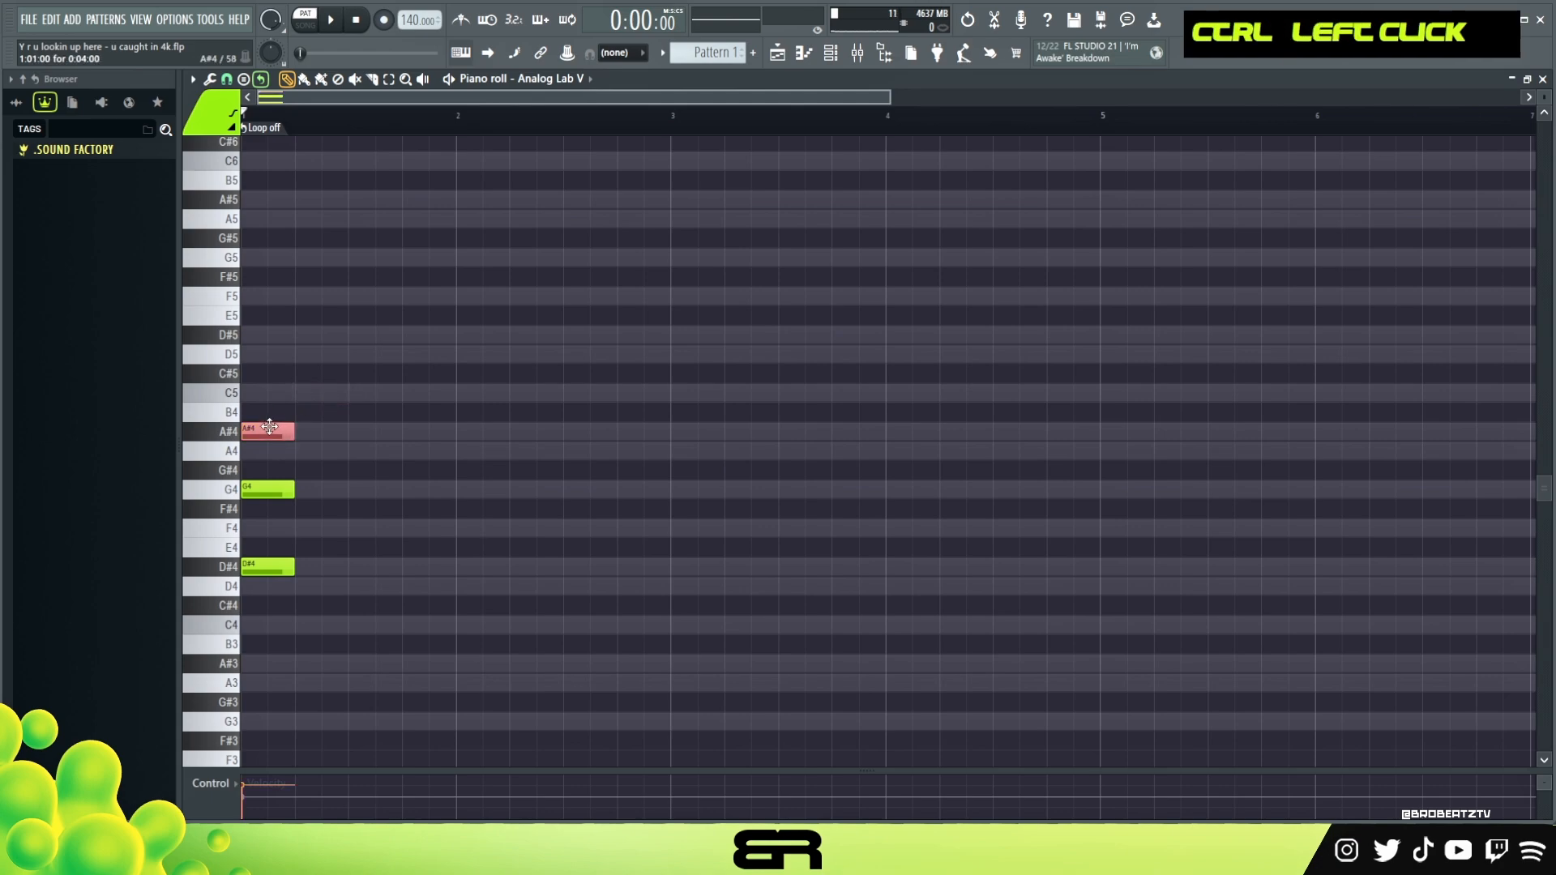
{"action": "left_click_drag", "start_coordinate": [268, 432], "coordinate": [322, 470]}
{"action": "left_click", "coordinate": [324, 432]}
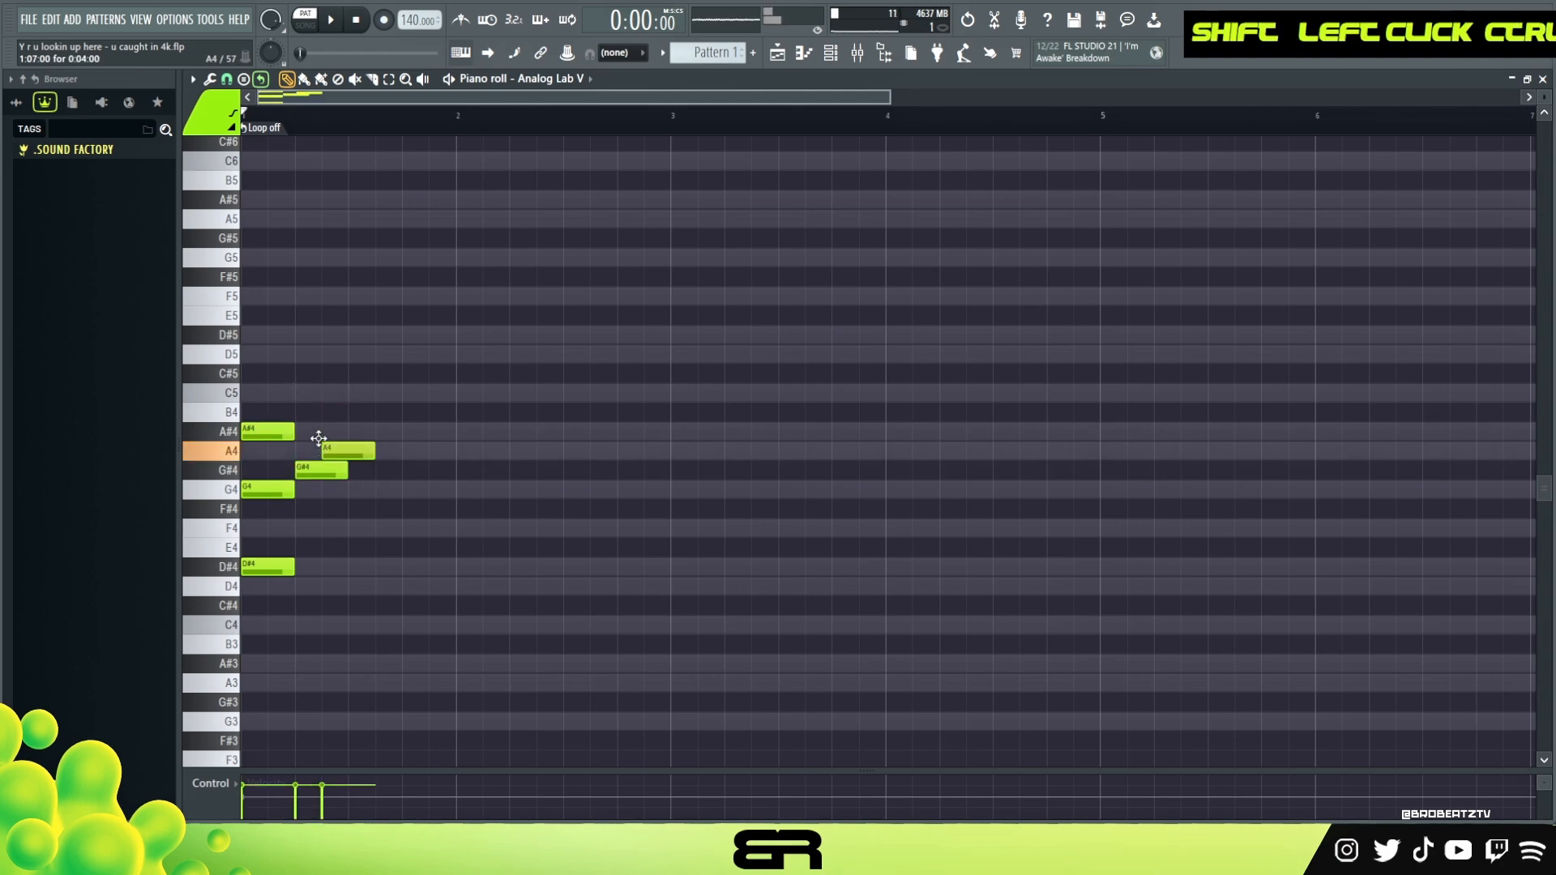
{"action": "right_click", "coordinate": [345, 437]}
{"action": "right_click", "coordinate": [322, 470]}
Move the A#4 note to beat 2 and the D#4 note to beat 3 of bar 1, and audition the sequence
{"action": "left_click_drag", "start_coordinate": [268, 432], "coordinate": [323, 432]}
{"action": "left_click_drag", "start_coordinate": [271, 571], "coordinate": [379, 572]}
{"action": "right_click", "coordinate": [254, 521], "text": "alt"}
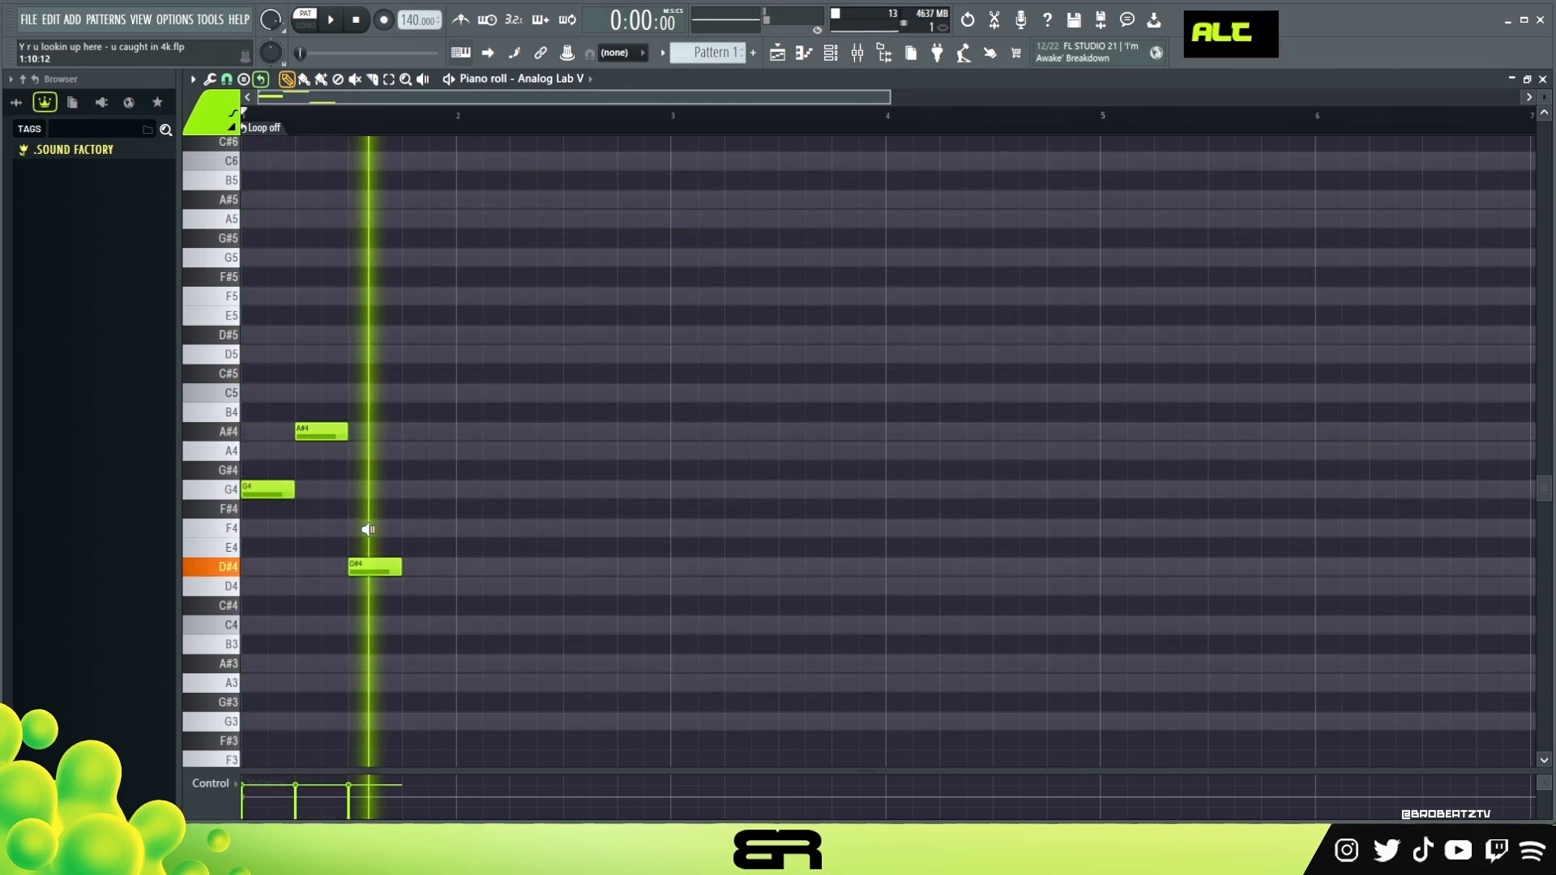
Add an A4 note on beat 3, move D#4 to beat 4, and audition the sequence
{"action": "left_click", "coordinate": [281, 493]}
{"action": "left_click", "coordinate": [320, 434]}
{"action": "left_click", "coordinate": [369, 452]}
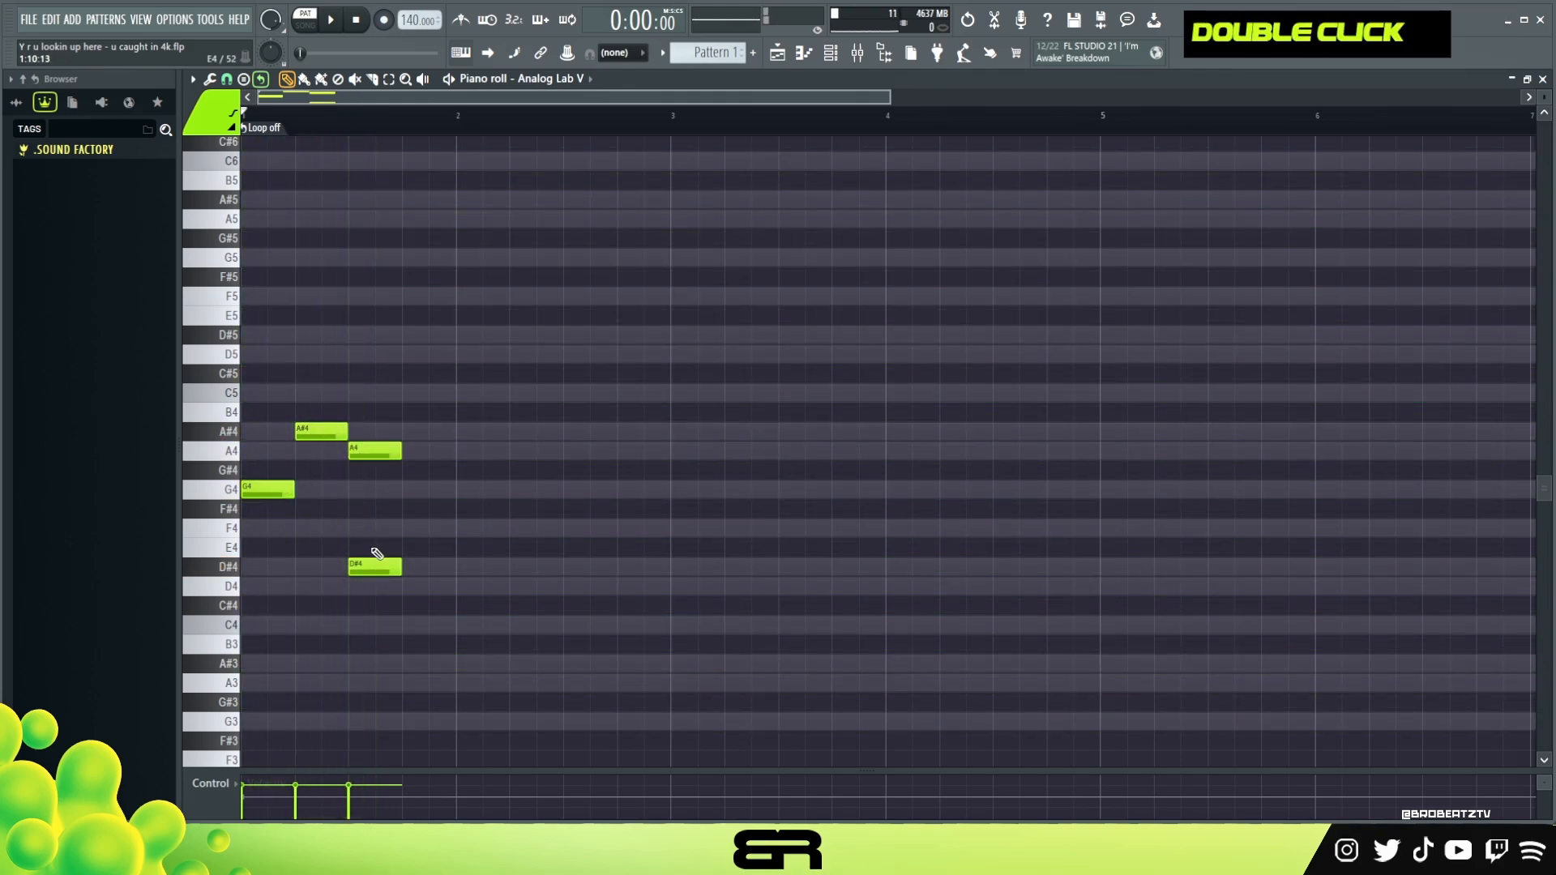
{"action": "left_click_drag", "start_coordinate": [374, 568], "coordinate": [428, 568]}
{"action": "right_click", "coordinate": [308, 514], "text": "alt"}
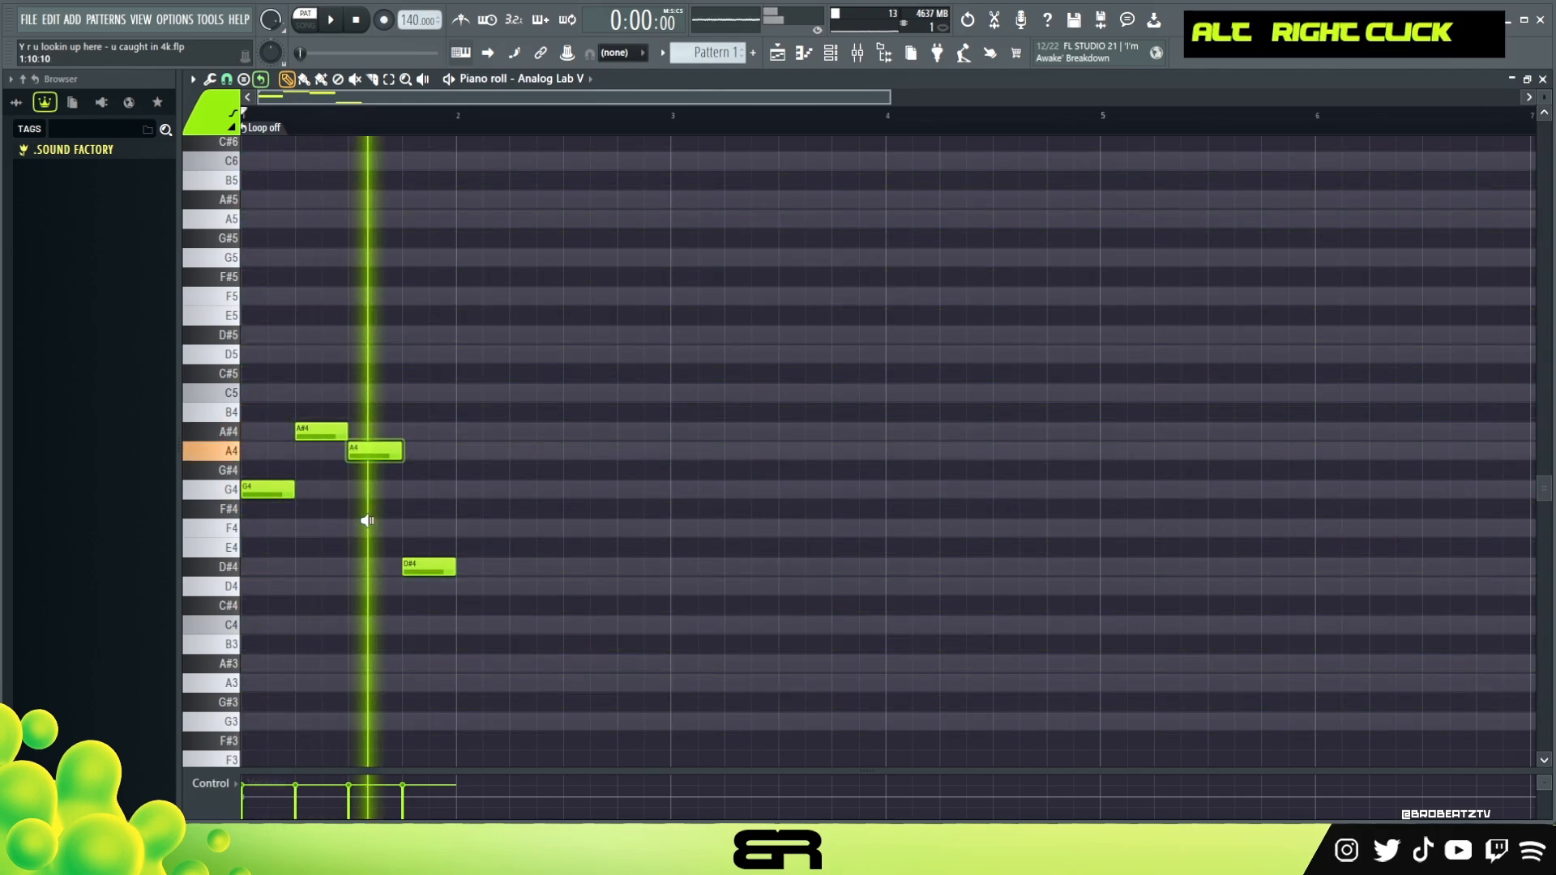
Lower the A4 note to F4 and the A#4 note by one octave, auditioning the sequence
{"action": "left_click_drag", "start_coordinate": [379, 455], "coordinate": [380, 530]}
{"action": "right_click", "coordinate": [276, 503], "text": "alt"}
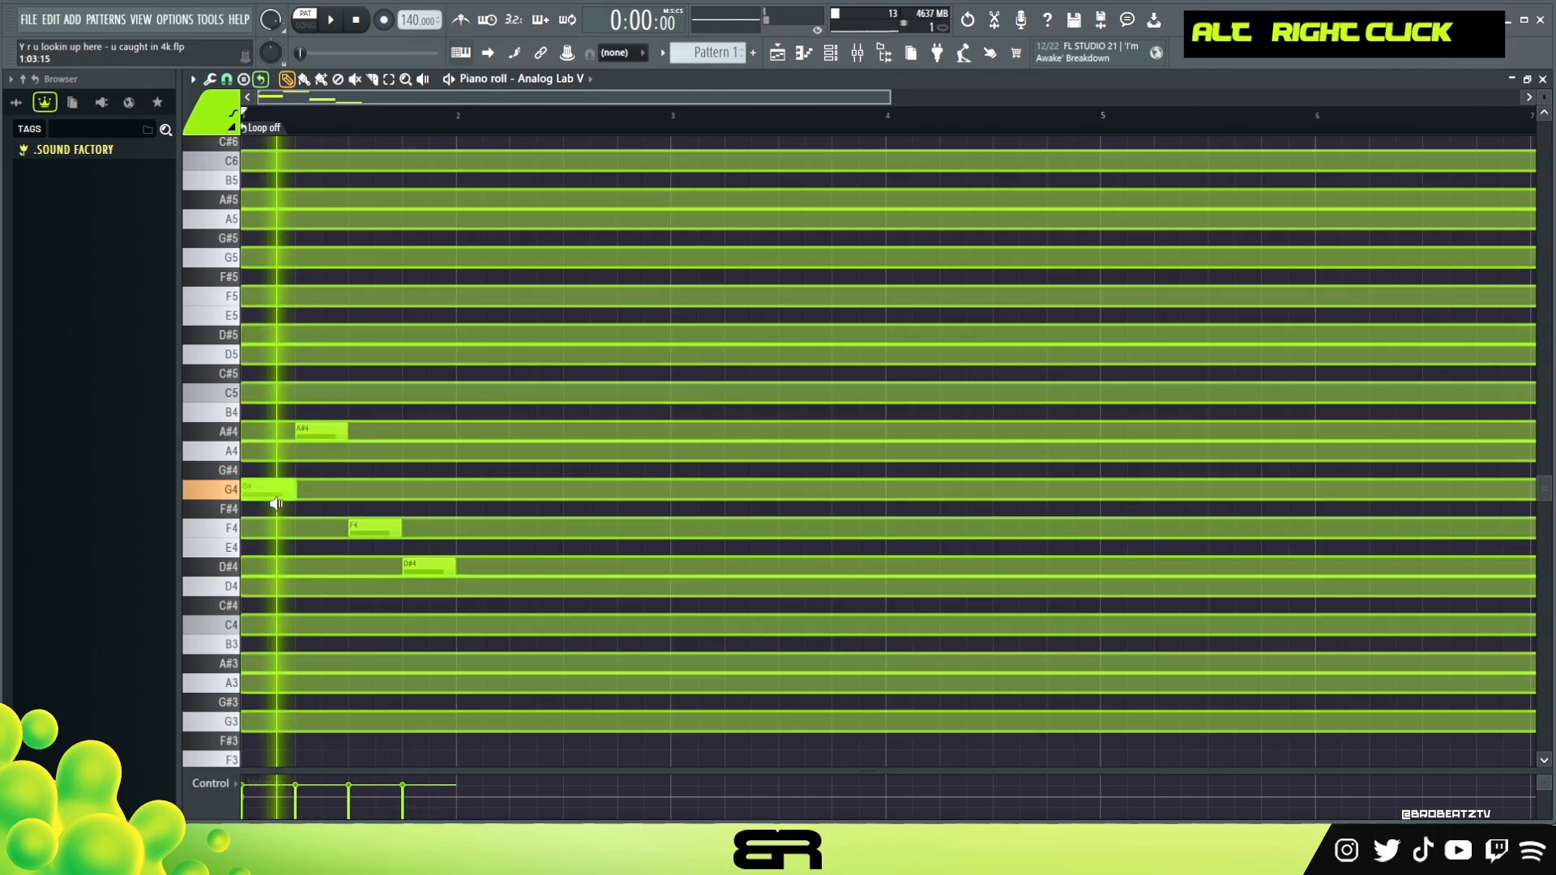
{"action": "left_click", "coordinate": [320, 434], "text": "ctrl"}
{"action": "key", "text": "ctrl+Down"}
{"action": "right_click", "coordinate": [297, 497], "text": "alt"}
Spread the notes one per bar, moving A#3 to bar 2, F4 to bar 3 and D#4 to bar 4
{"action": "left_click_drag", "start_coordinate": [515, 486], "coordinate": [484, 664], "text": "ctrl"}
{"action": "left_click_drag", "start_coordinate": [626, 487], "coordinate": [913, 567], "text": "ctrl"}
{"action": "left_click", "coordinate": [697, 529], "text": "ctrl"}
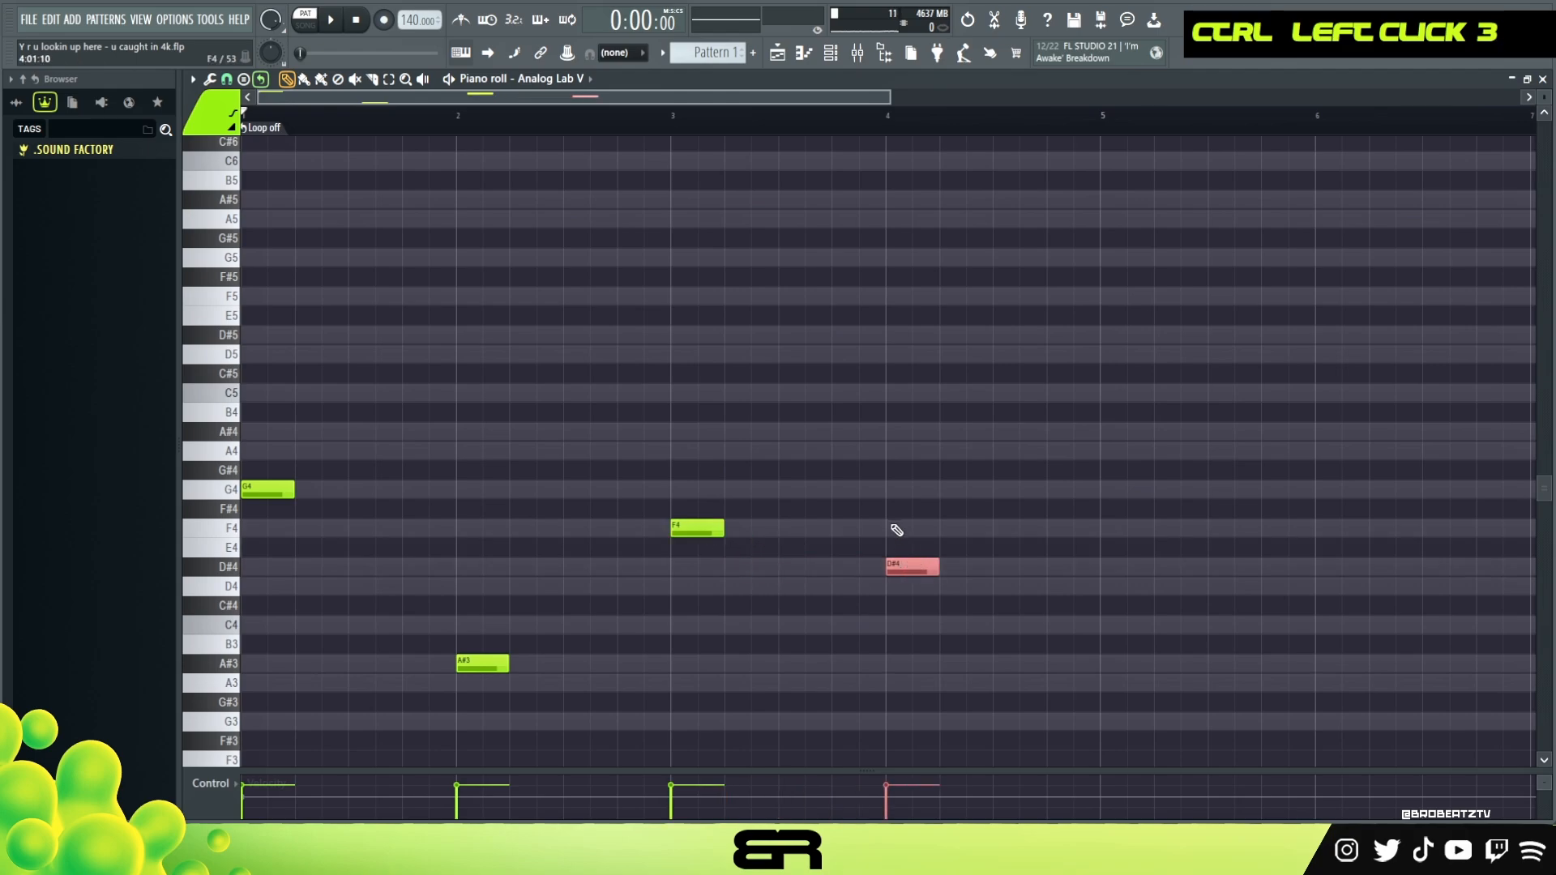
{"action": "right_click", "coordinate": [857, 516]}
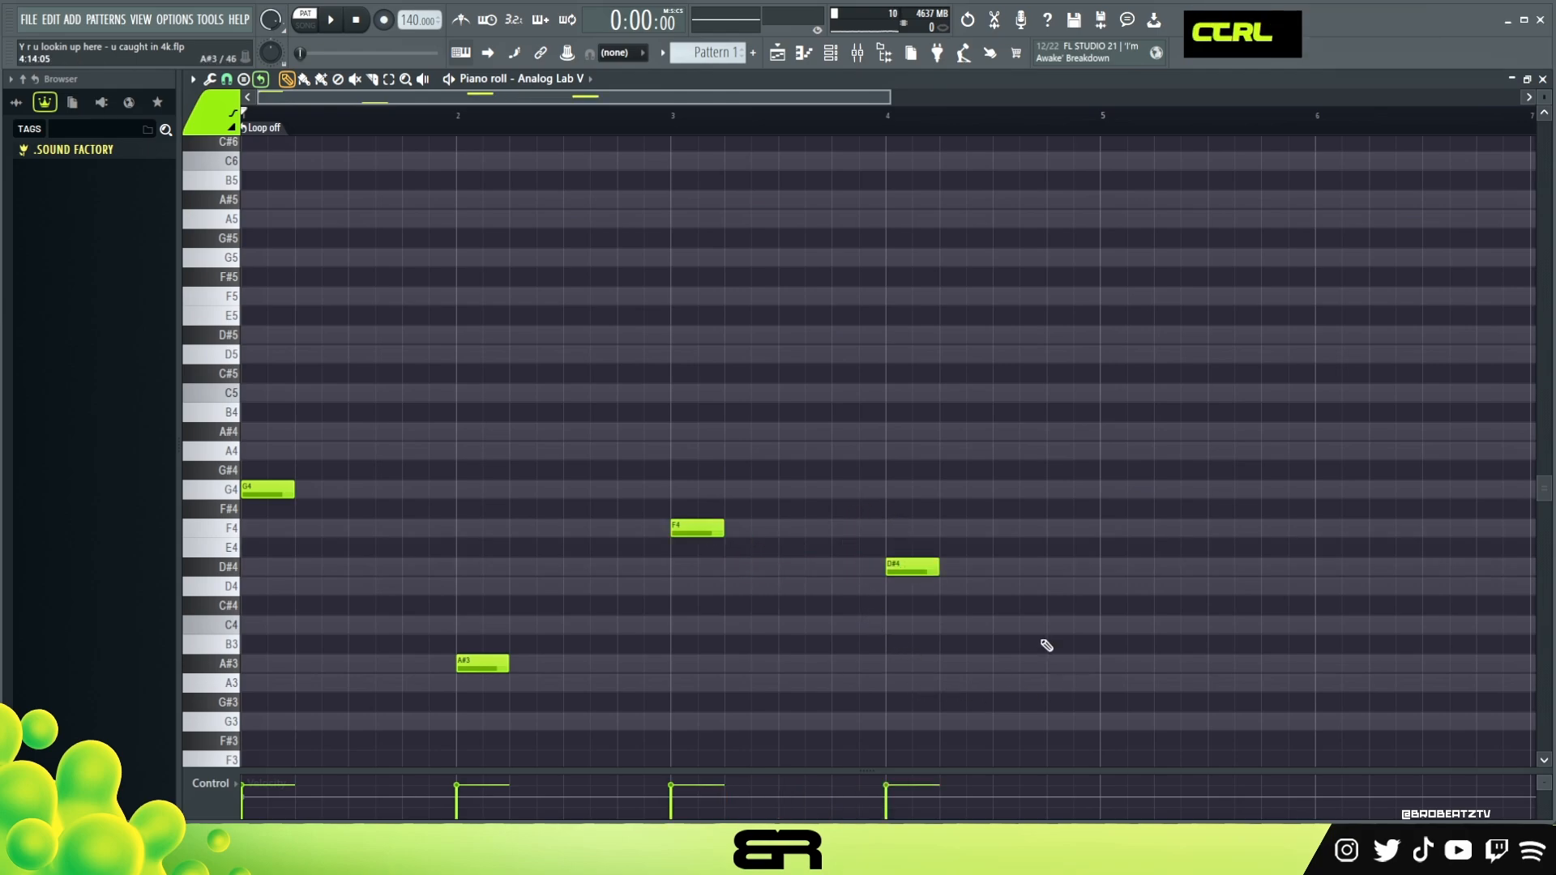
{"action": "left_click_drag", "start_coordinate": [1000, 406], "coordinate": [244, 727], "text": "ctrl"}
{"action": "left_click_drag", "start_coordinate": [297, 493], "coordinate": [450, 499], "text": "alt"}
{"action": "key", "text": "ctrl+z"}
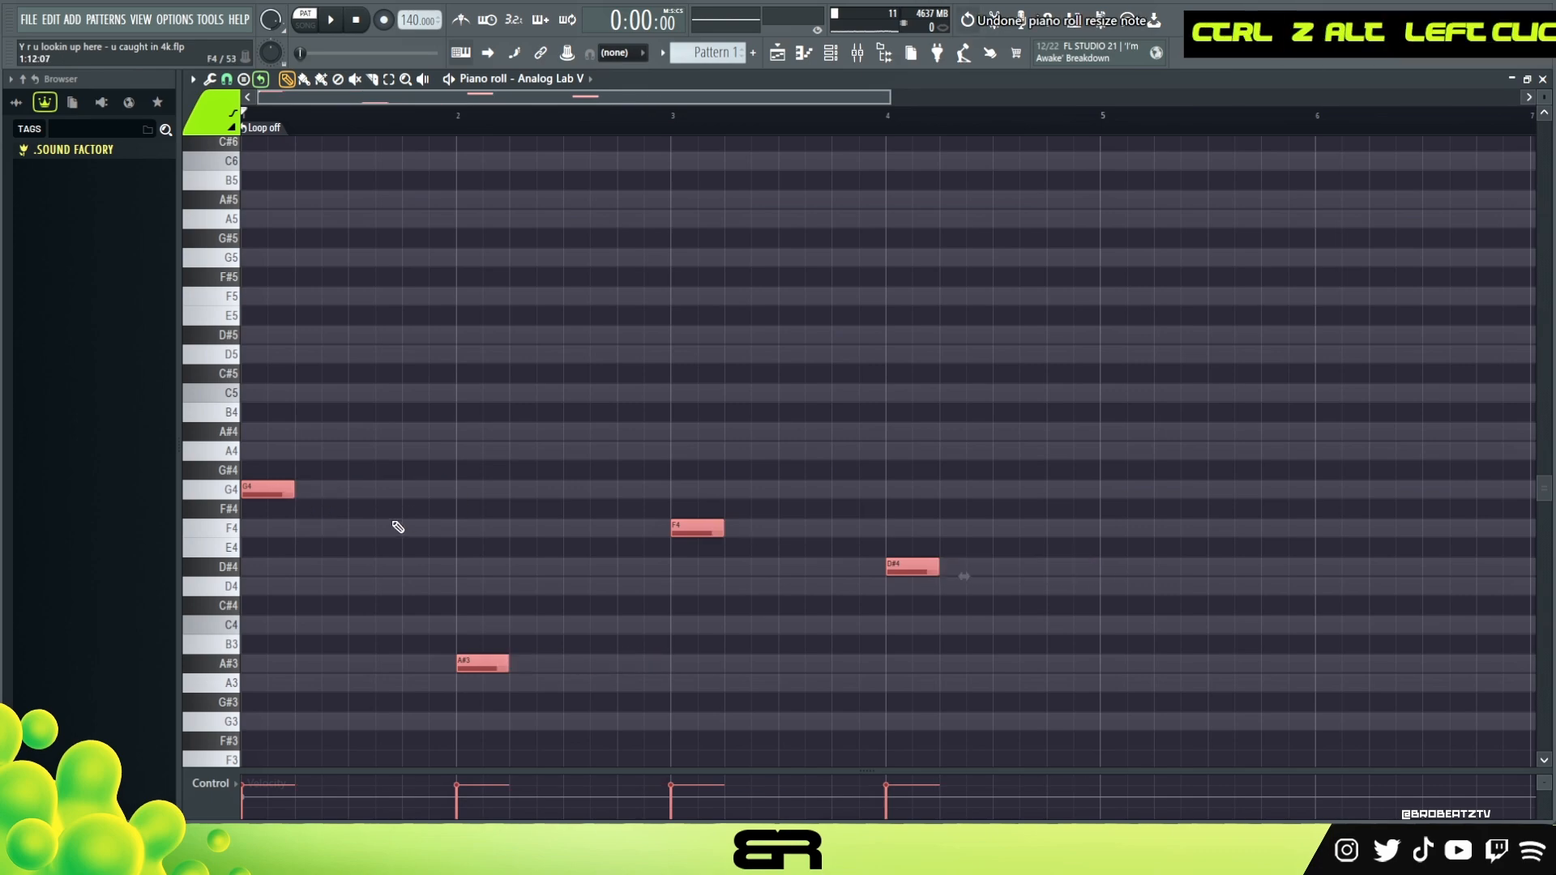
{"action": "right_click", "coordinate": [424, 538]}
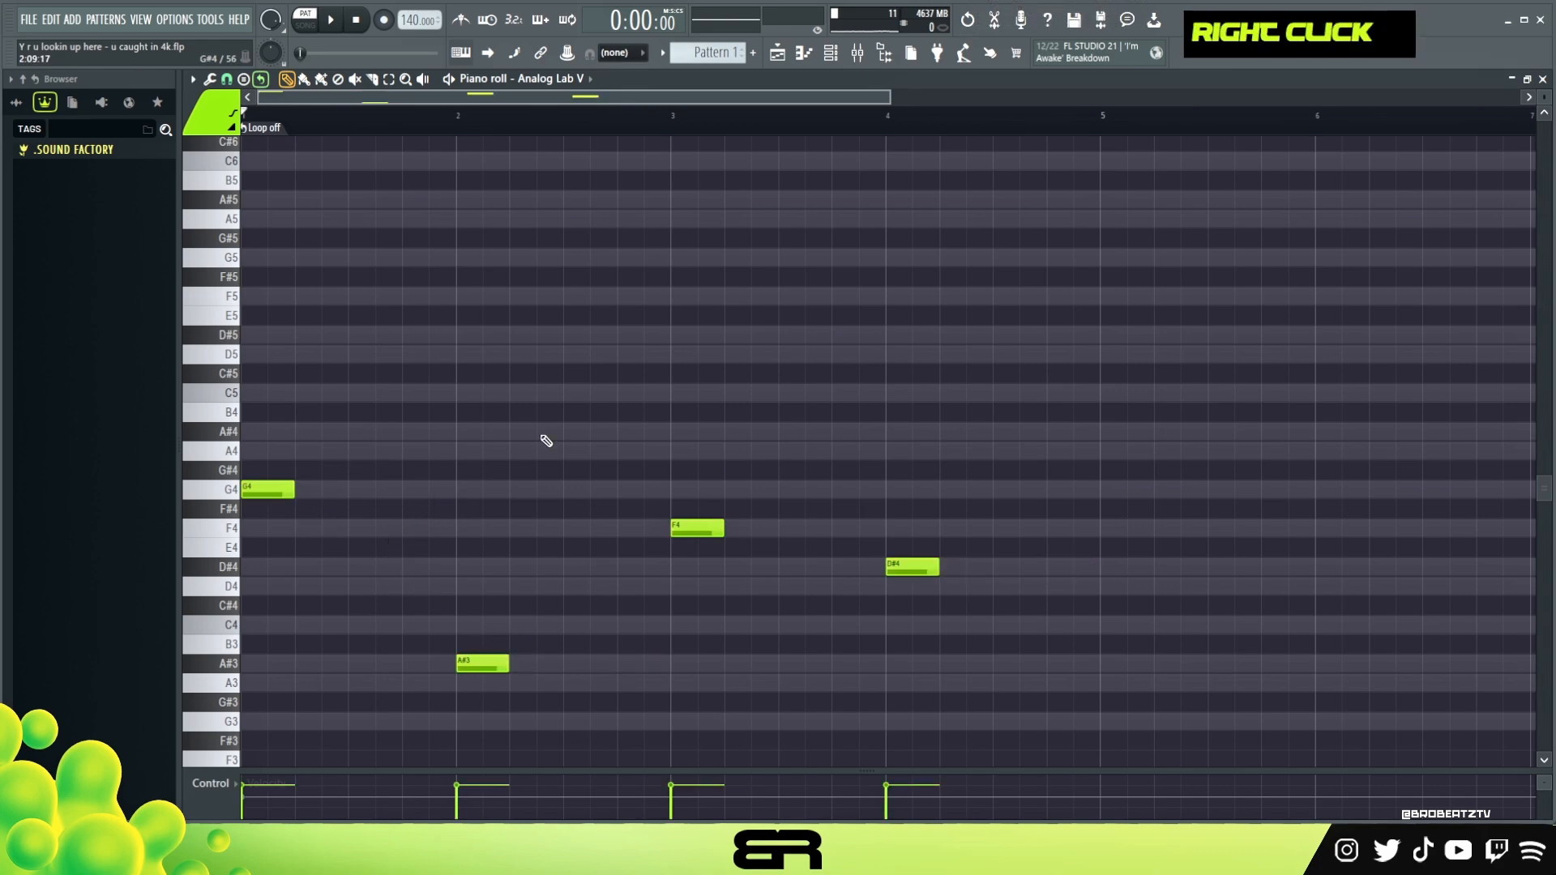
{"action": "scroll", "coordinate": [358, 399], "scroll_direction": "up", "scroll_amount": 4}
{"action": "scroll", "coordinate": [300, 271], "scroll_direction": "down", "scroll_amount": 5}
{"action": "scroll", "coordinate": [302, 269], "scroll_direction": "up", "scroll_amount": 5}
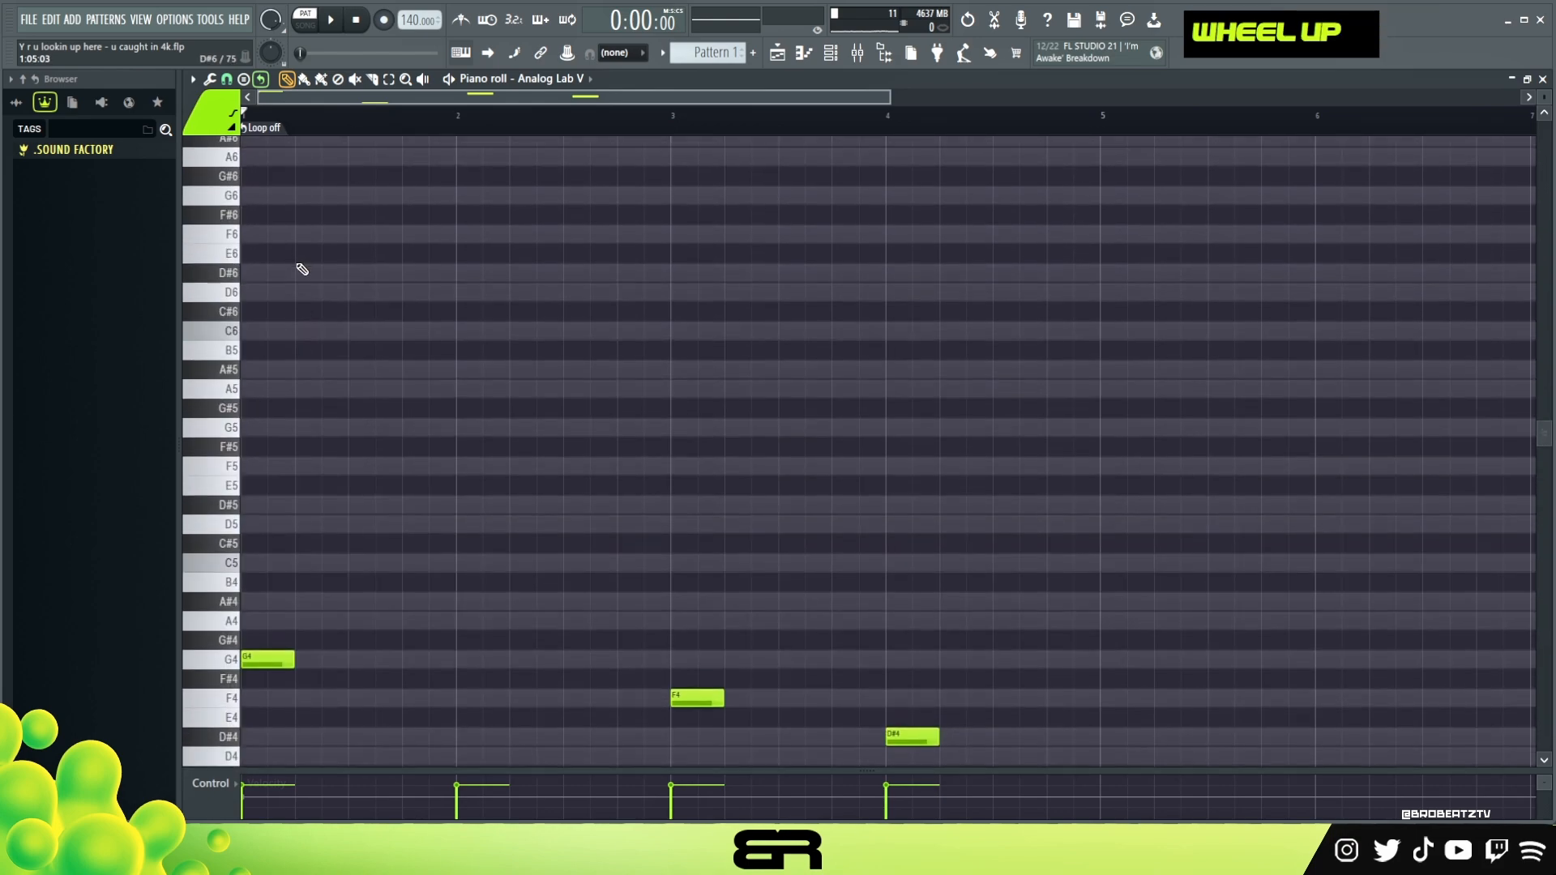
{"action": "scroll", "coordinate": [302, 270], "scroll_direction": "down", "scroll_amount": 4}
{"action": "left_click", "coordinate": [267, 489], "text": "ctrl"}
{"action": "left_click_drag", "start_coordinate": [267, 489], "coordinate": [426, 491], "text": "shift"}
{"action": "right_click", "coordinate": [428, 491]}
{"action": "right_click", "coordinate": [348, 491]}
Copy all four notes twice within their bars, spaced one and a half beats apart
{"action": "left_click_drag", "start_coordinate": [264, 462], "coordinate": [1017, 737], "text": "ctrl"}
{"action": "left_click_drag", "start_coordinate": [280, 490], "coordinate": [360, 490], "text": "shift"}
{"action": "left_click_drag", "start_coordinate": [360, 491], "coordinate": [442, 490], "text": "shift"}
{"action": "right_click", "coordinate": [429, 490]}
Delete the third G4 note in bar 1 and play the pattern
{"action": "left_click", "coordinate": [455, 546]}
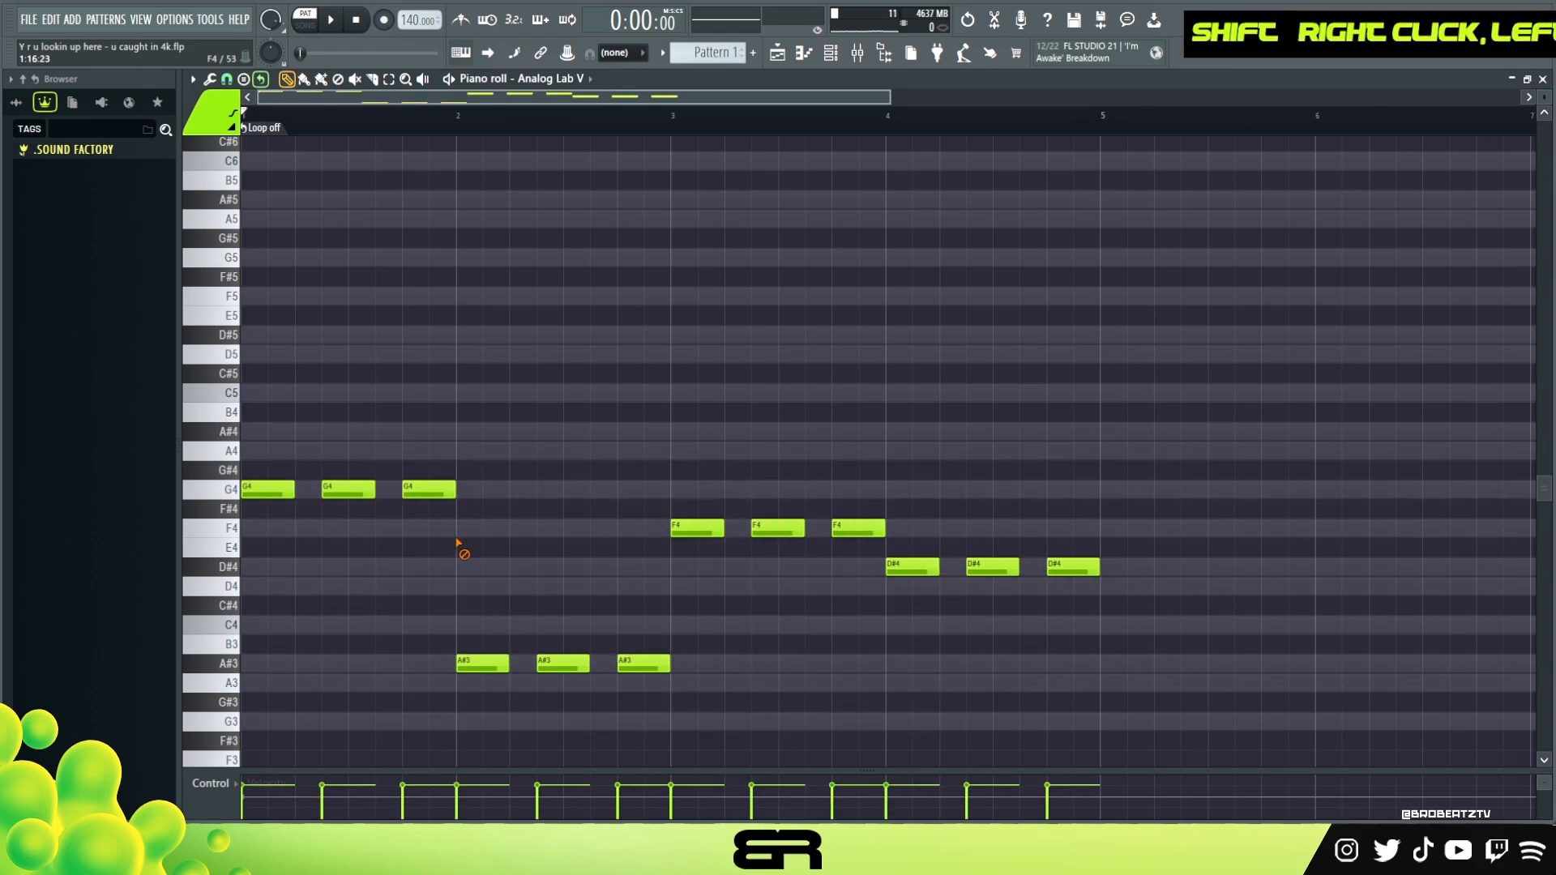
{"action": "key", "text": "space"}
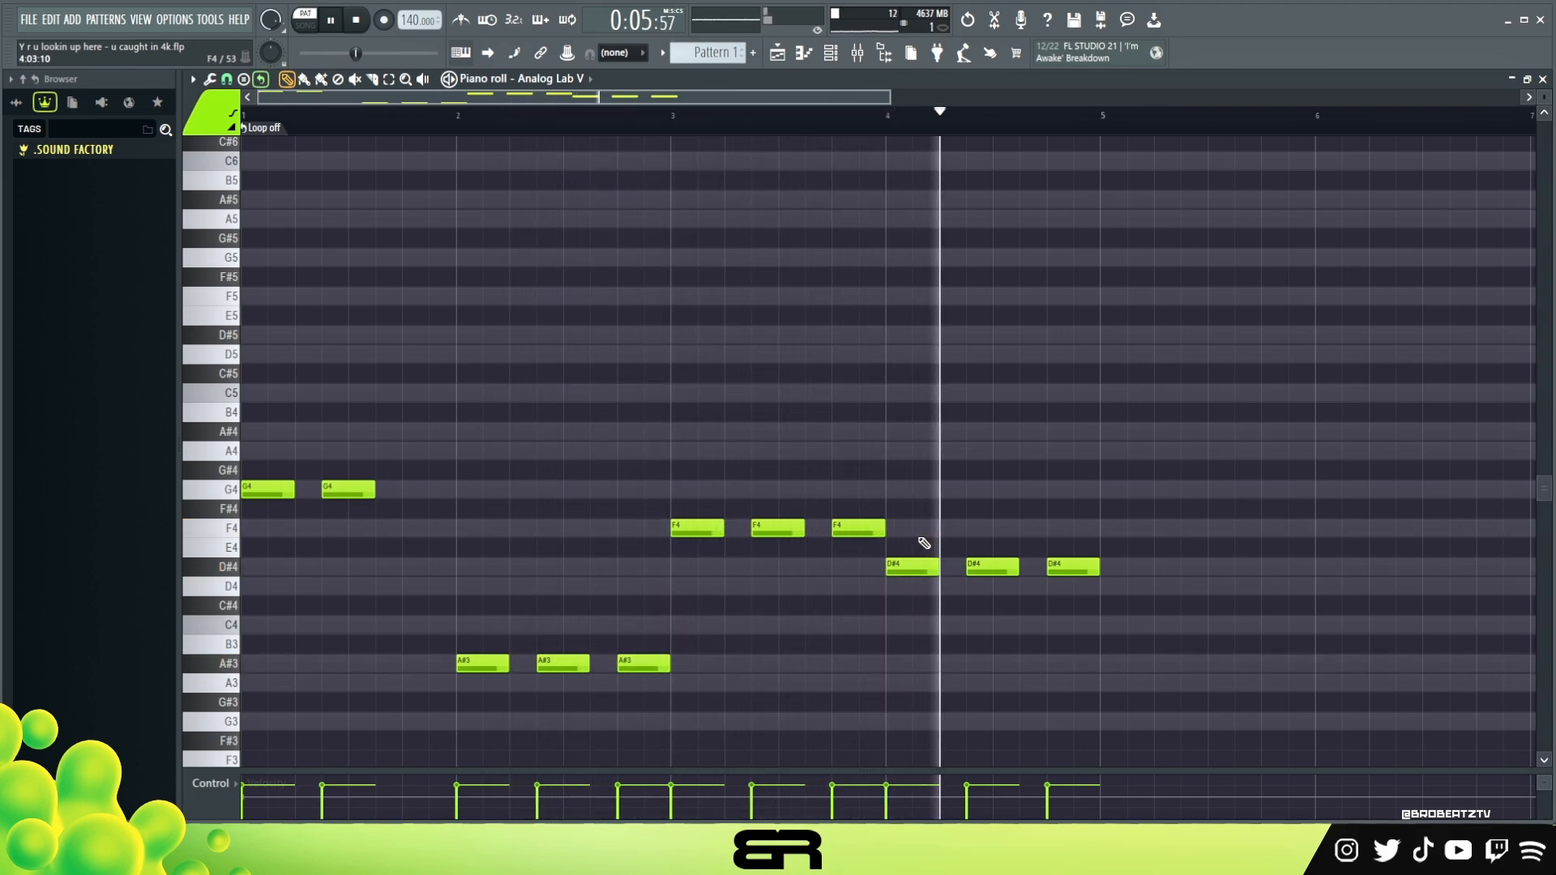
{"action": "key", "text": "space"}
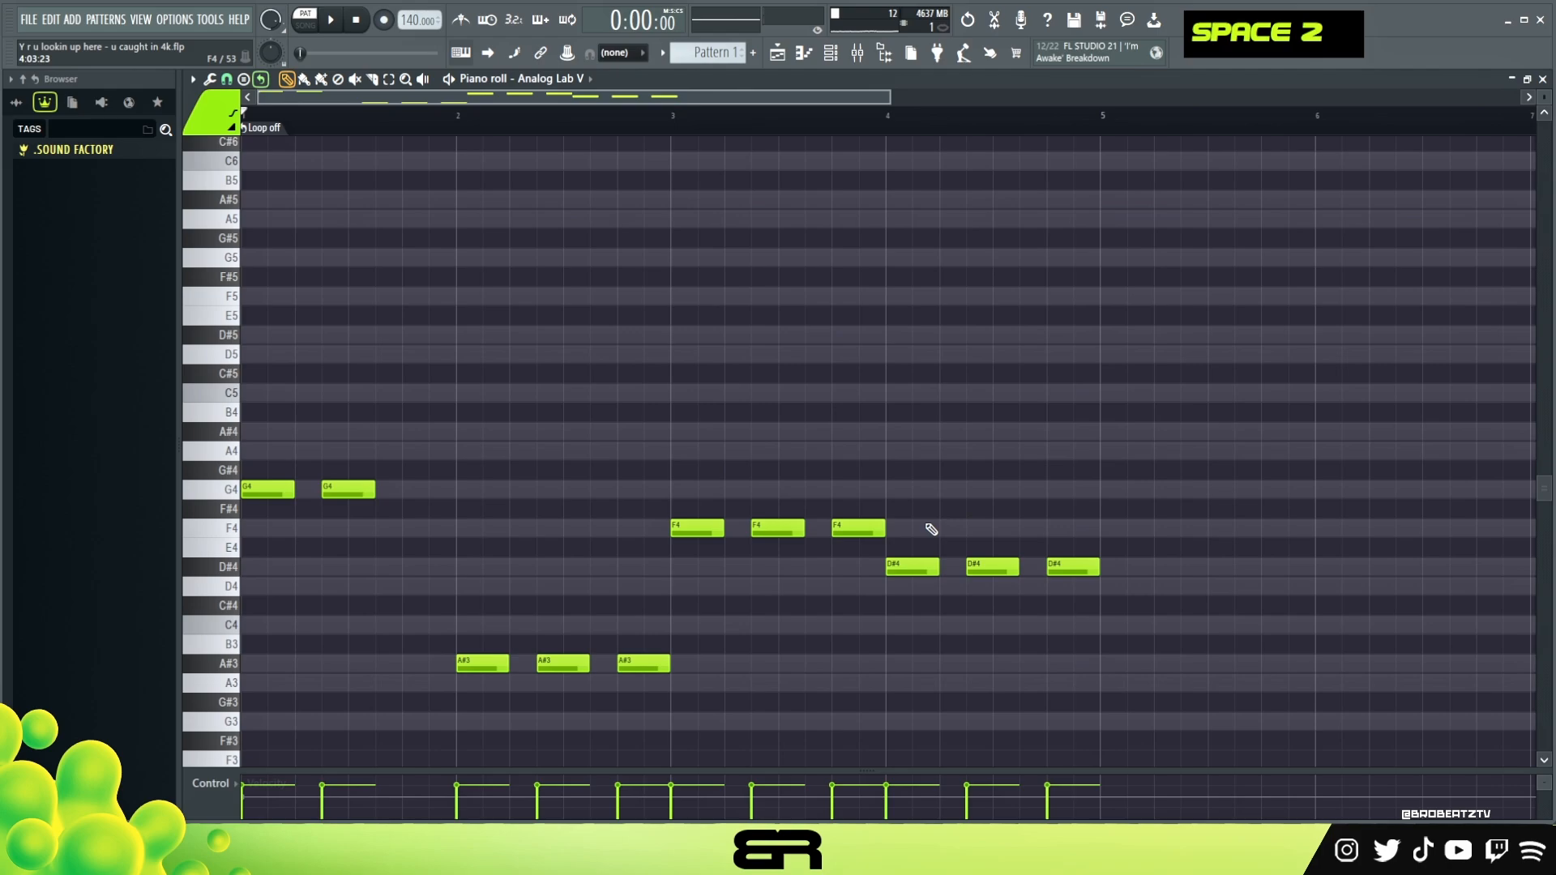
Place a descending melody in bar 1: one-beat C6 and A#5 notes followed by half-beat A5, F5 and D5 notes
{"action": "scroll", "coordinate": [445, 445], "scroll_direction": "up", "scroll_amount": 3}
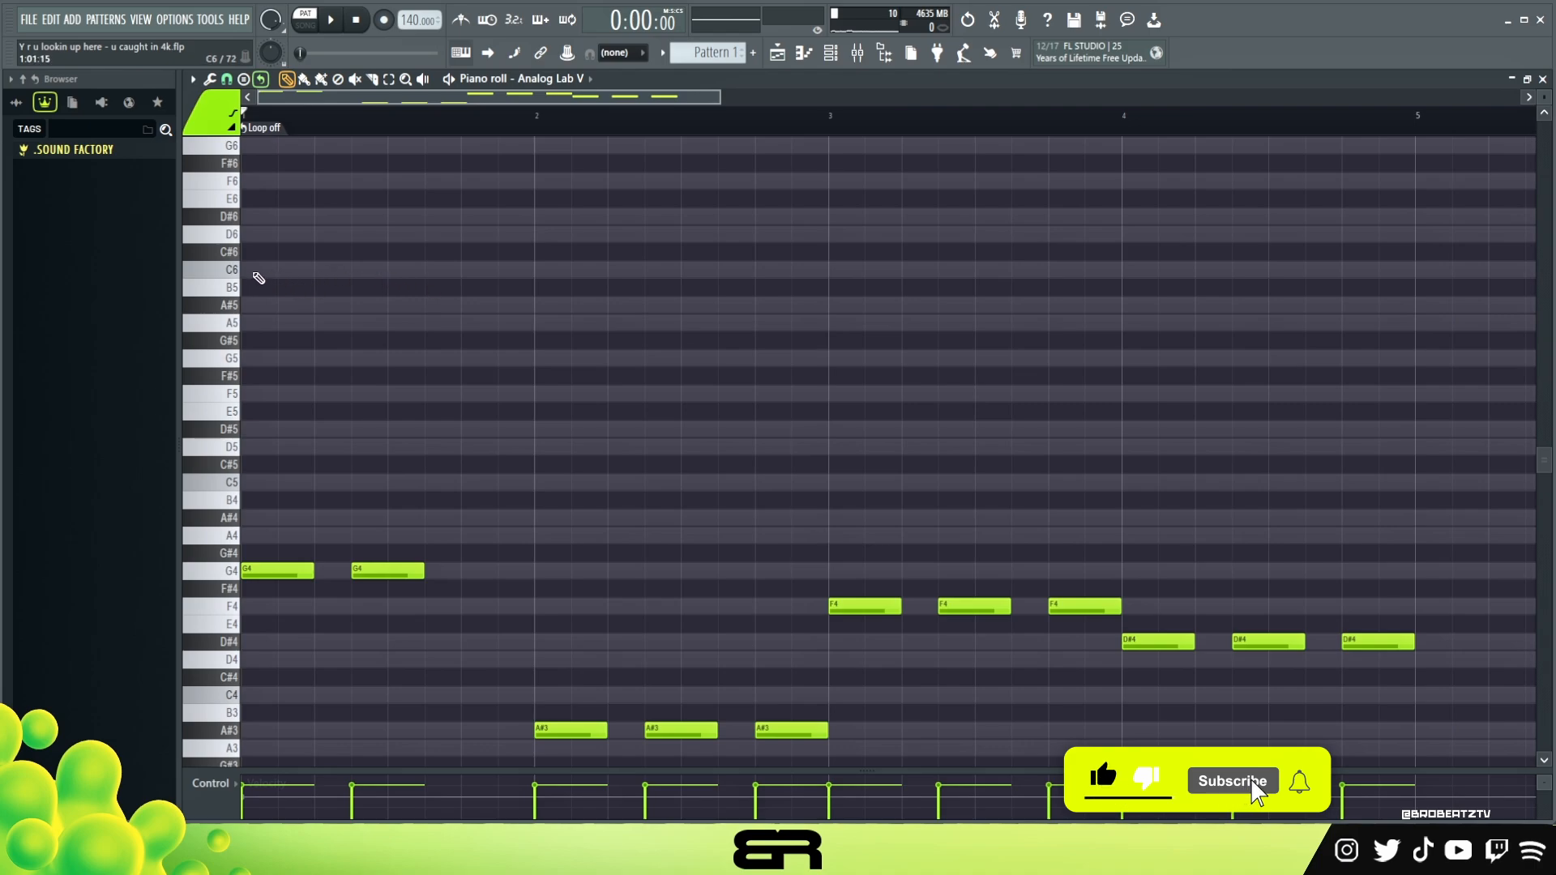
{"action": "left_click", "coordinate": [258, 271]}
{"action": "left_click", "coordinate": [318, 304]}
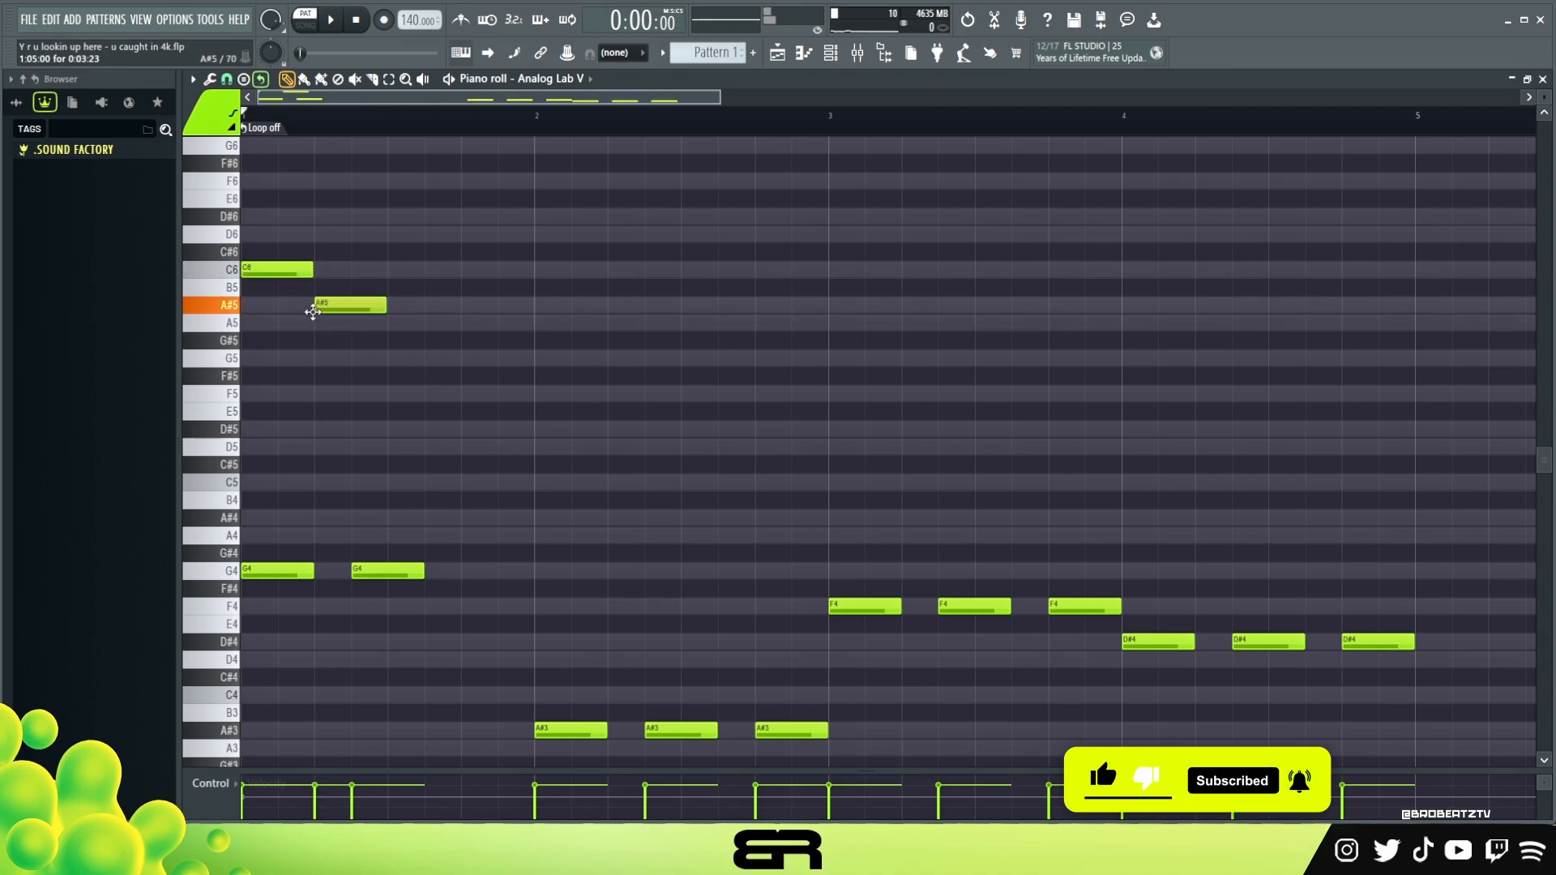
{"action": "left_click", "coordinate": [391, 322]}
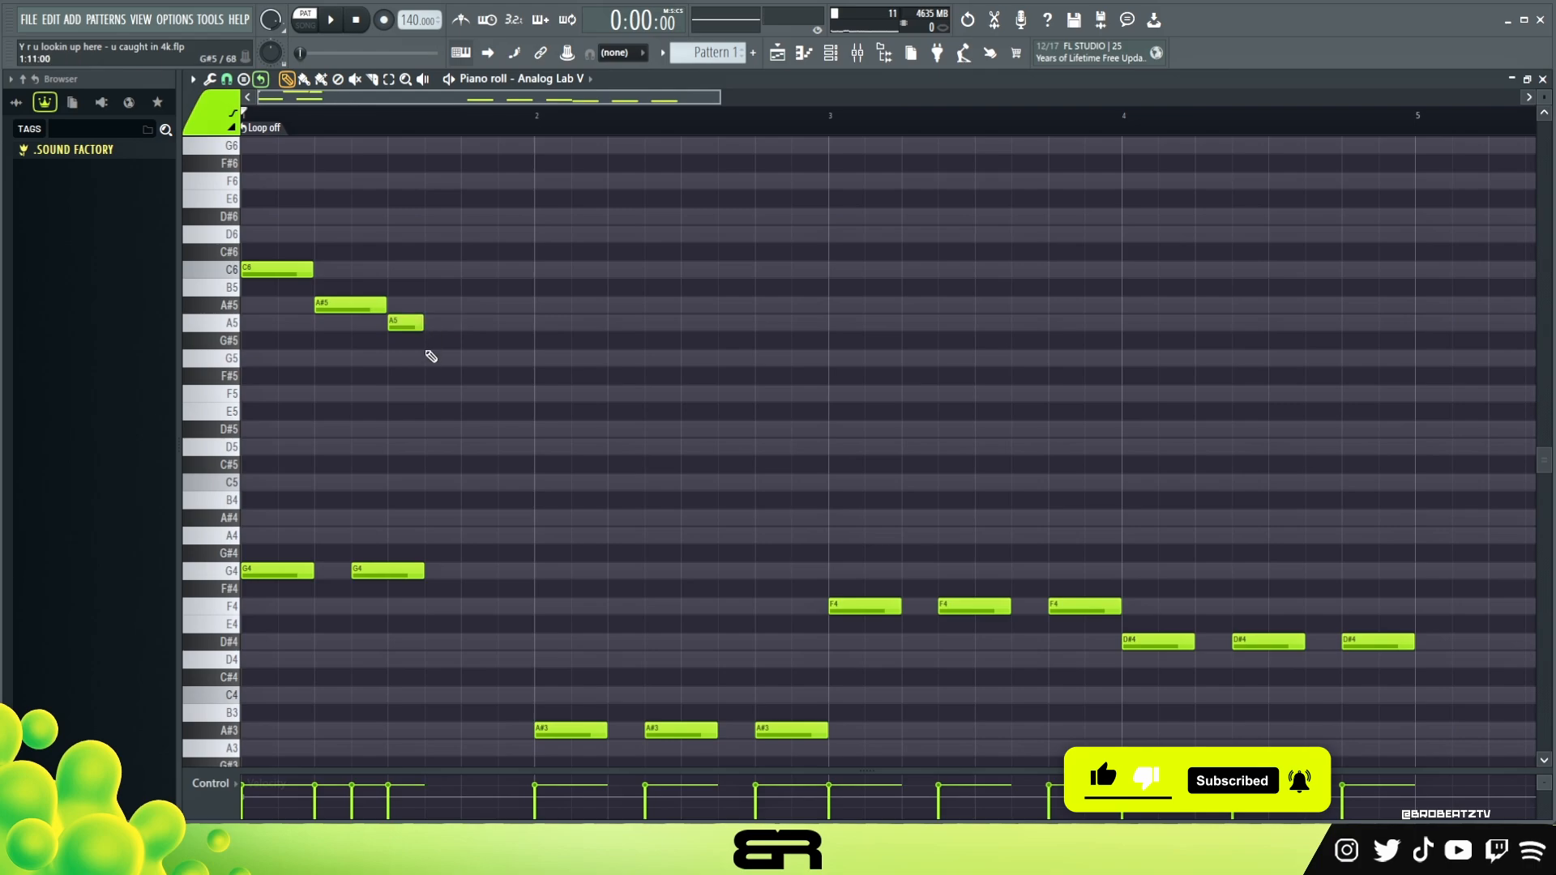
{"action": "left_click", "coordinate": [430, 394]}
{"action": "left_click", "coordinate": [467, 447]}
{"action": "left_click_drag", "start_coordinate": [514, 490], "coordinate": [243, 245]}
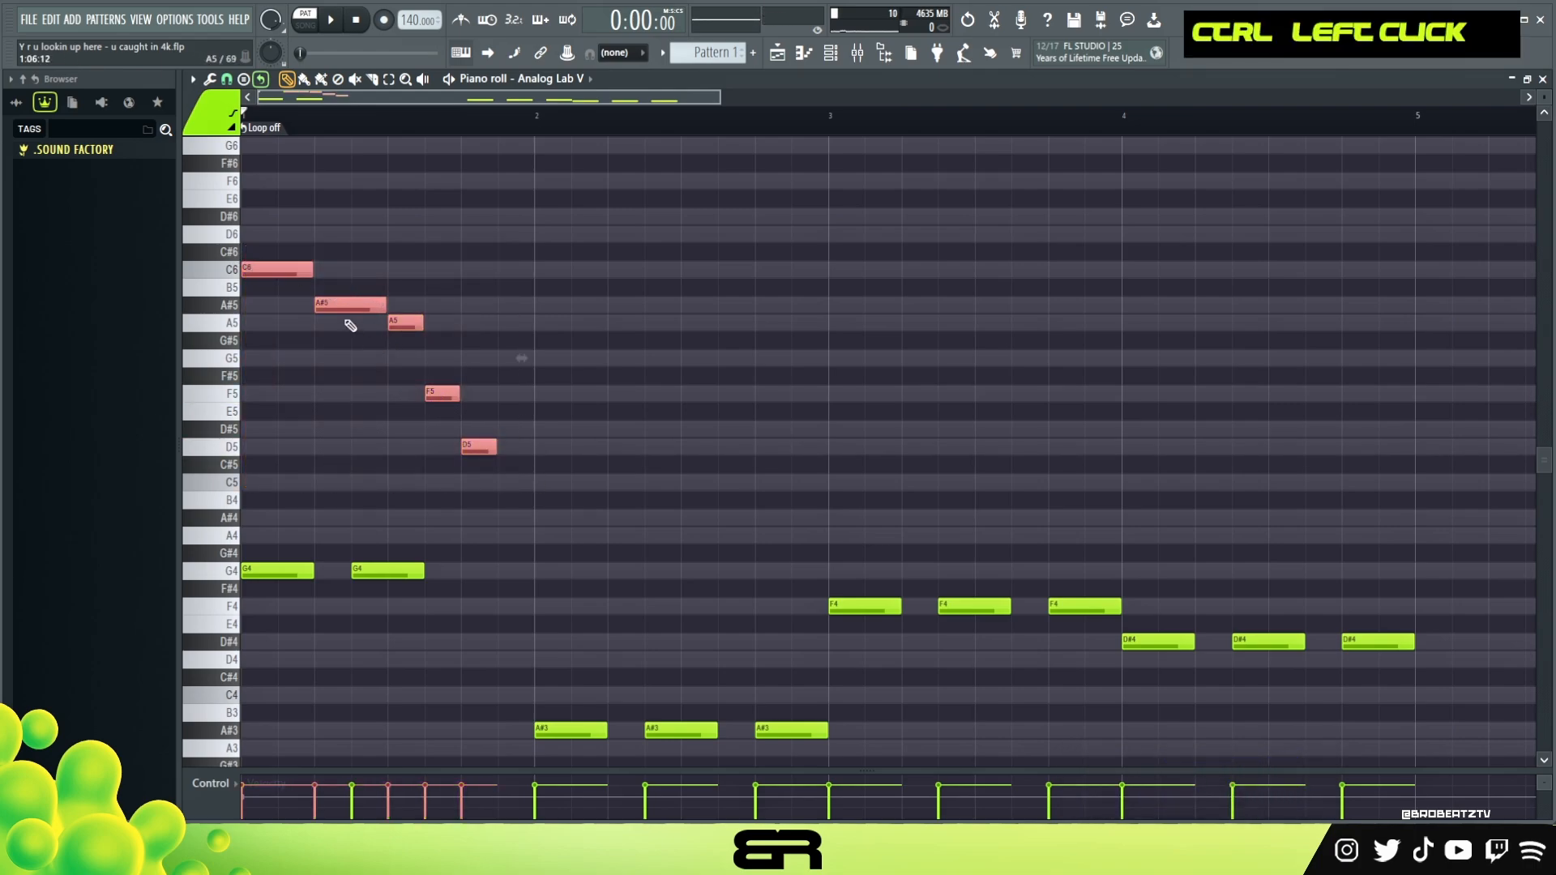
{"action": "left_click", "coordinate": [393, 121]}
{"action": "left_click_drag", "start_coordinate": [392, 122], "coordinate": [228, 160]}
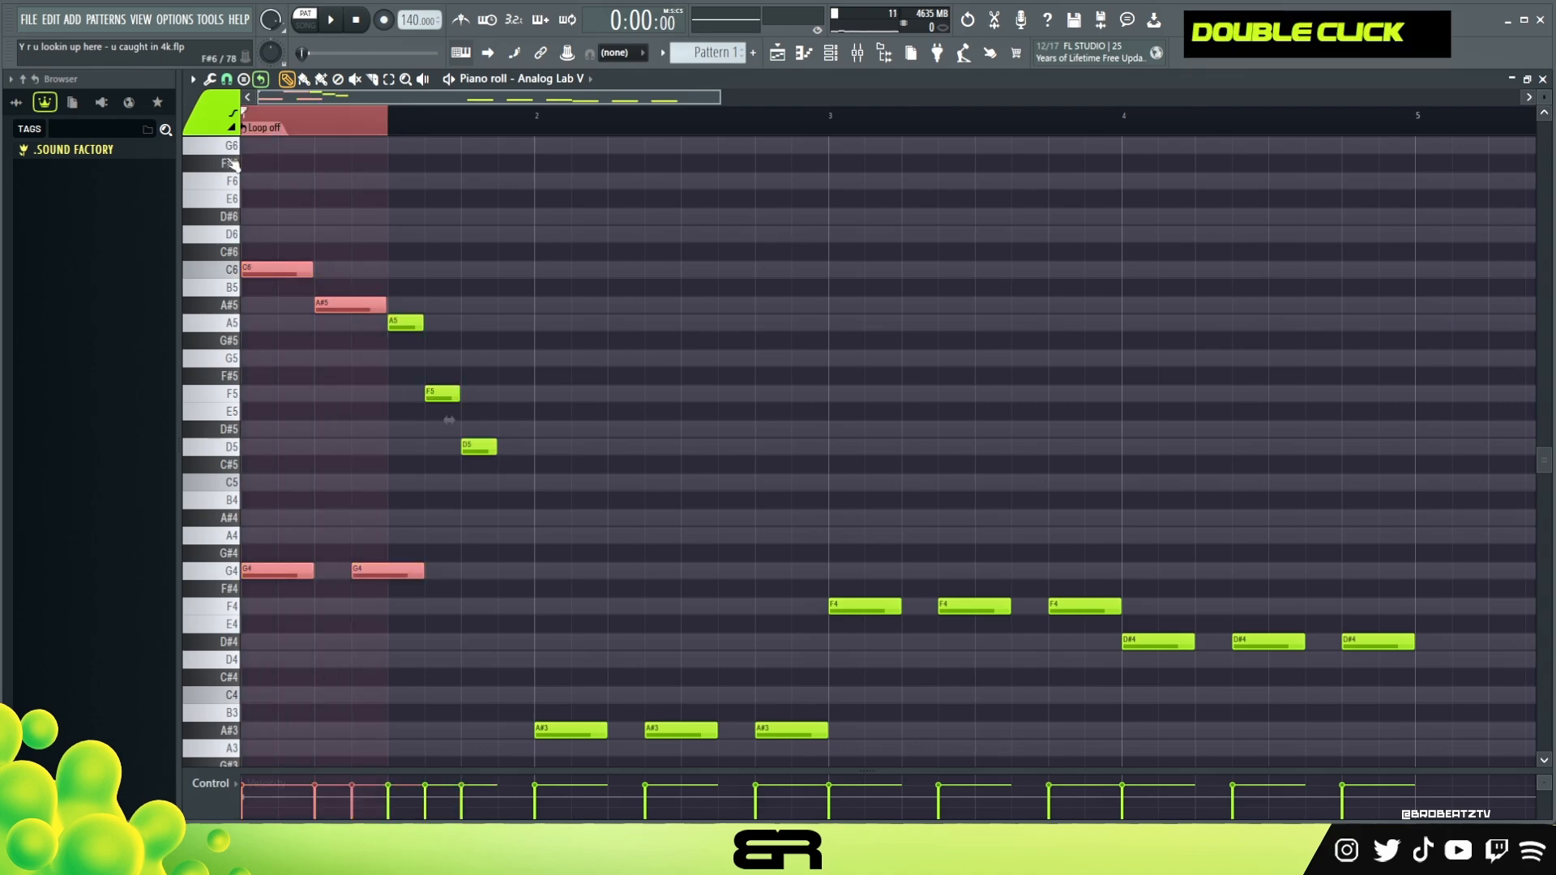
{"action": "mouse_move", "coordinate": [270, 227]}
{"action": "left_mouse_down"}
{"action": "mouse_move", "coordinate": [348, 336]}
{"action": "mouse_move", "coordinate": [381, 333]}
{"action": "mouse_move", "coordinate": [360, 339]}
{"action": "left_mouse_up"}
{"action": "left_click", "coordinate": [436, 351], "text": "ctrl"}
Copy the five-note melody from bar 1 to bar 2
{"action": "left_click_drag", "start_coordinate": [533, 486], "coordinate": [256, 237]}
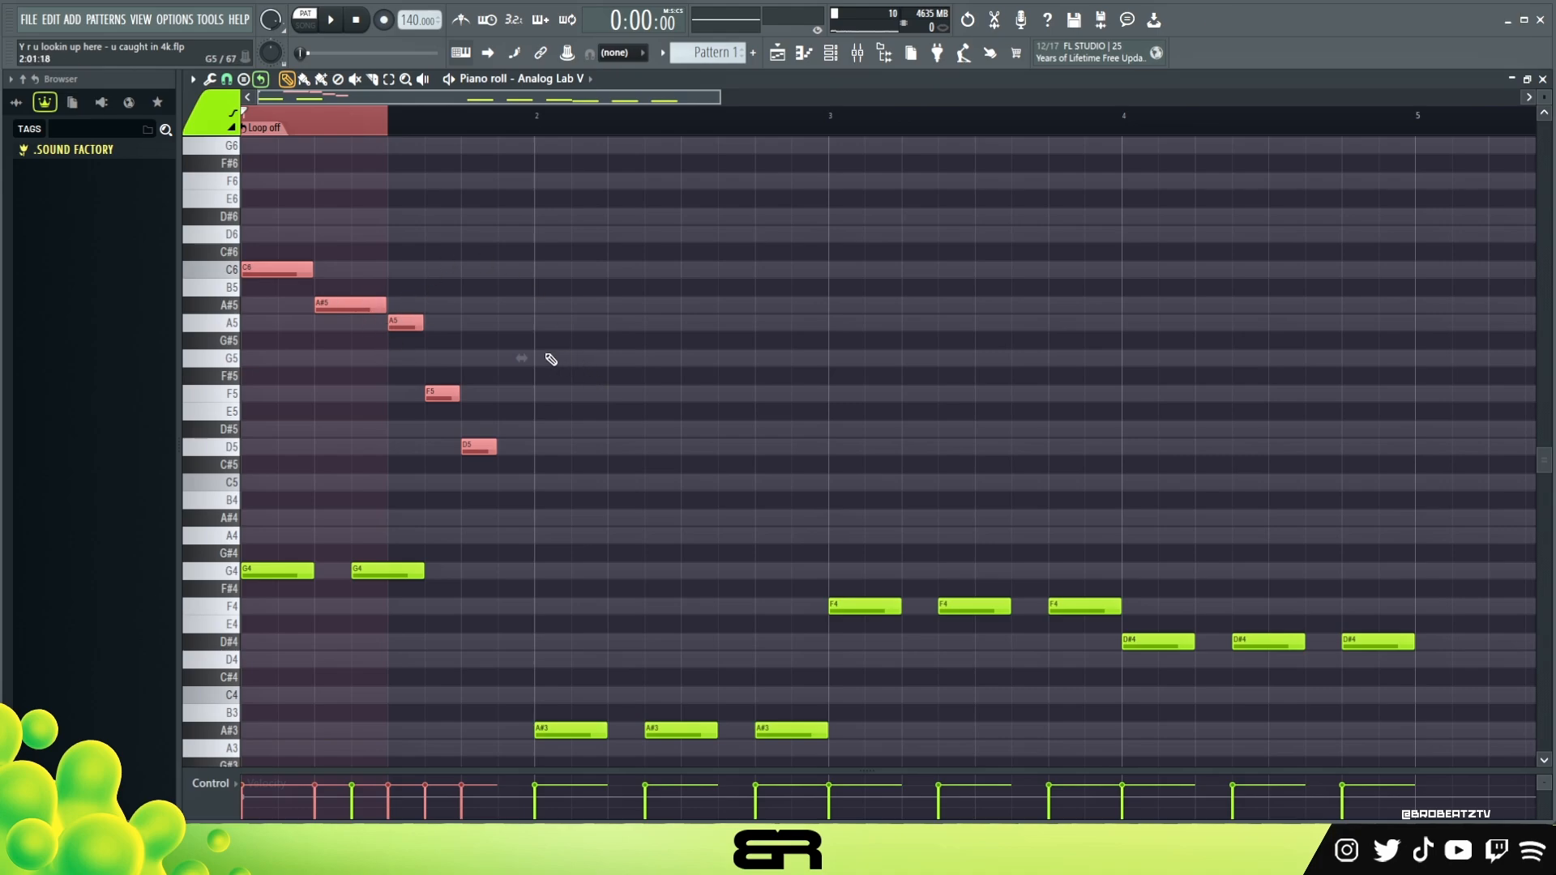
{"action": "left_click_drag", "start_coordinate": [309, 258], "coordinate": [603, 260]}
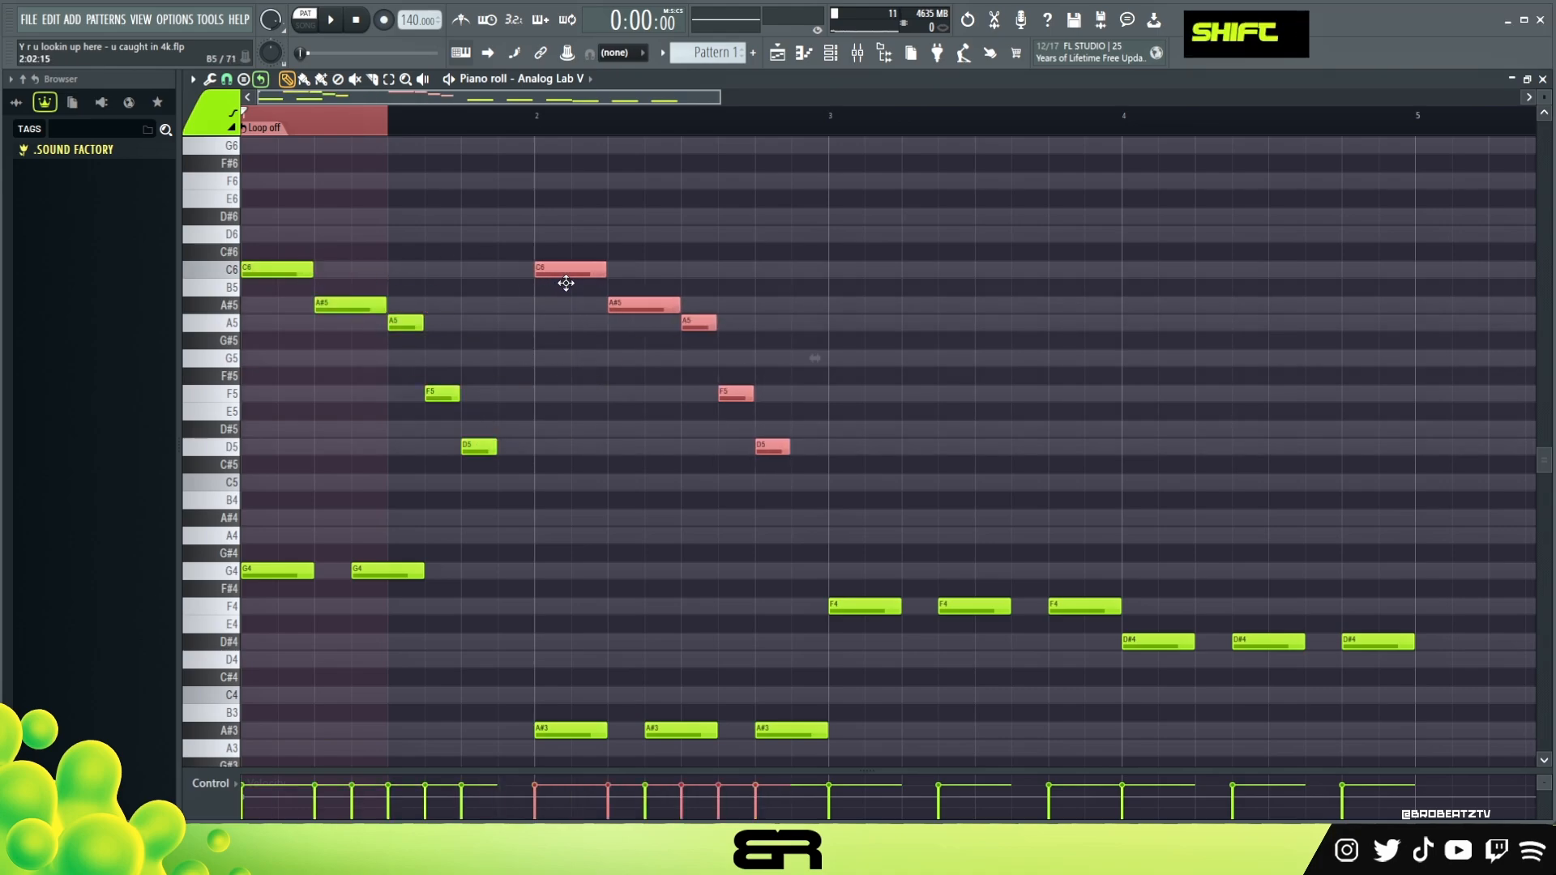
{"action": "right_click", "coordinate": [722, 434]}
In bar 2, move the A5 note half a beat later and place a lengthened F5 note just after the start of D5
{"action": "left_click_drag", "start_coordinate": [696, 325], "coordinate": [732, 325]}
{"action": "left_click_drag", "start_coordinate": [736, 394], "coordinate": [808, 397]}
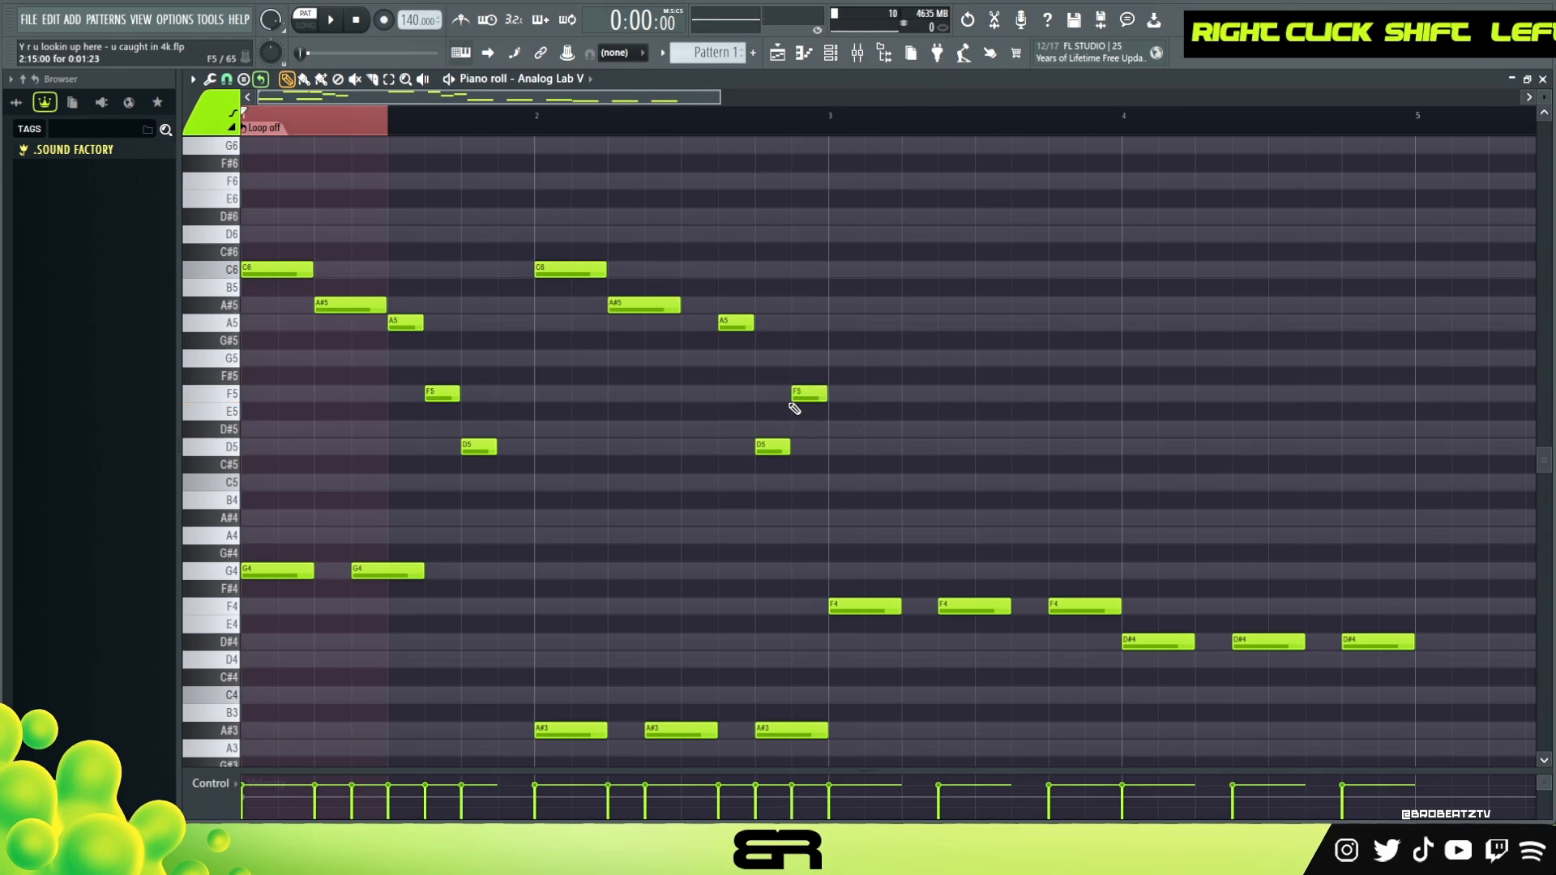
{"action": "mouse_move", "coordinate": [810, 394]}
{"action": "left_mouse_down"}
{"action": "mouse_move", "coordinate": [792, 393]}
{"action": "mouse_move", "coordinate": [823, 398]}
{"action": "left_mouse_up"}
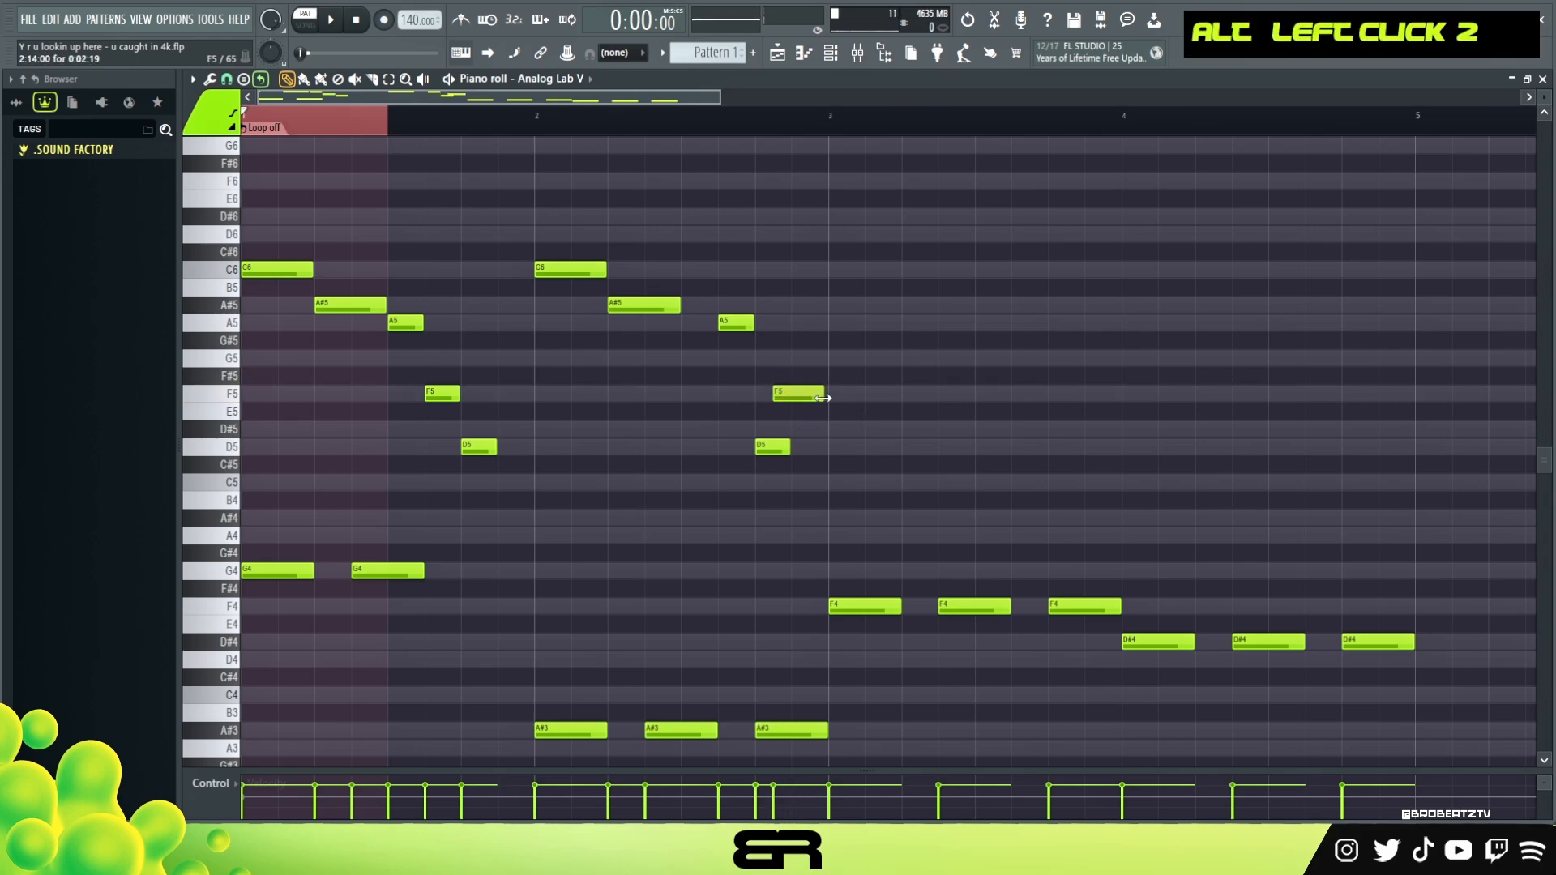
Copy the two-bar melody to bars 3 and 4, clear the time selection, and play the pattern
{"action": "left_click_drag", "start_coordinate": [826, 465], "coordinate": [848, 298]}
{"action": "right_click", "coordinate": [853, 303]}
{"action": "double_click", "coordinate": [404, 131]}
{"action": "key", "text": "space"}
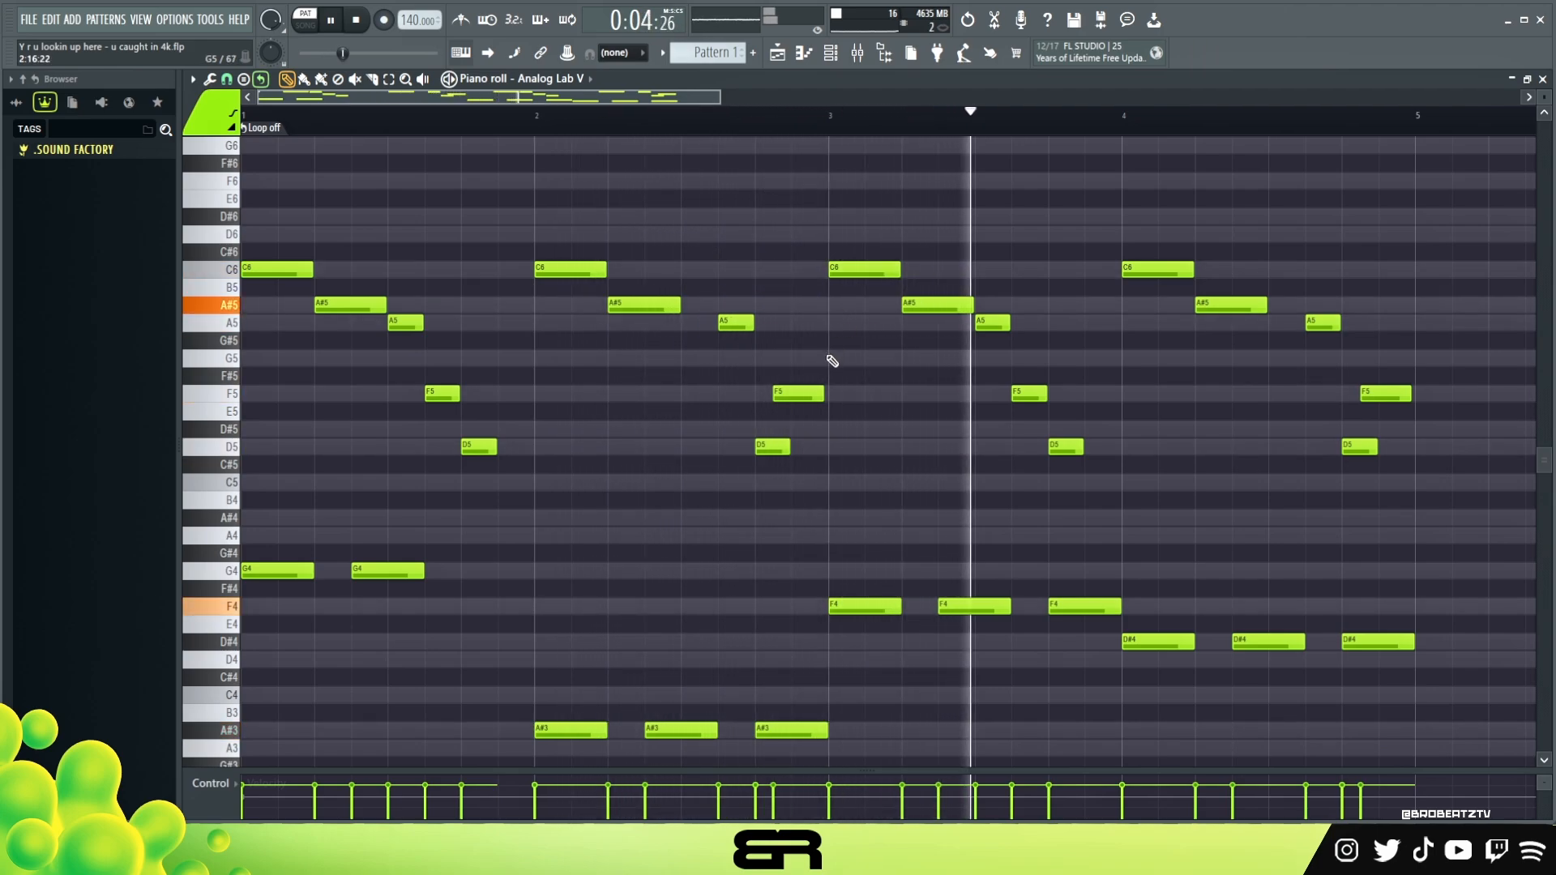
{"action": "key", "text": "space"}
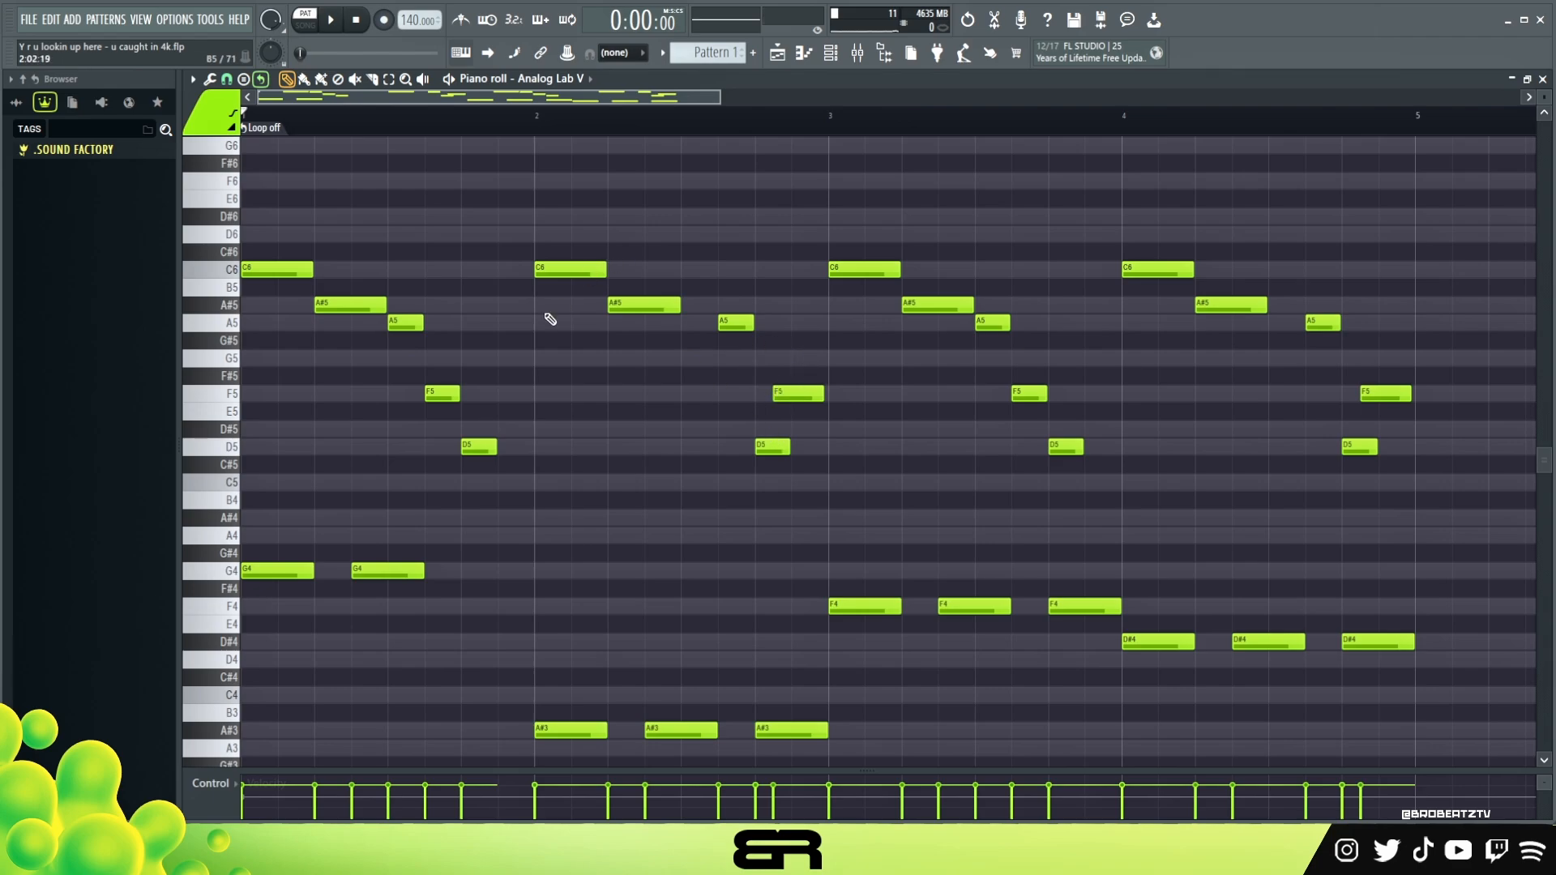
Delete the melody notes in bars 2, 3 and 4, keeping the low notes
{"action": "left_click_drag", "start_coordinate": [1423, 491], "coordinate": [1115, 244]}
{"action": "key", "text": "Delete"}
{"action": "left_click_drag", "start_coordinate": [1116, 474], "coordinate": [826, 260]}
{"action": "key", "text": "Delete"}
{"action": "left_click_drag", "start_coordinate": [865, 497], "coordinate": [538, 260]}
{"action": "key", "text": "Delete"}
Delete the F5 and D5 notes from the end of bar 1's melody
{"action": "left_click_drag", "start_coordinate": [538, 490], "coordinate": [406, 366]}
{"action": "key", "text": "Delete"}
{"action": "scroll", "coordinate": [327, 111], "scroll_direction": "up", "scroll_amount": 2}
{"action": "scroll", "coordinate": [334, 348], "scroll_direction": "up", "scroll_amount": 3}
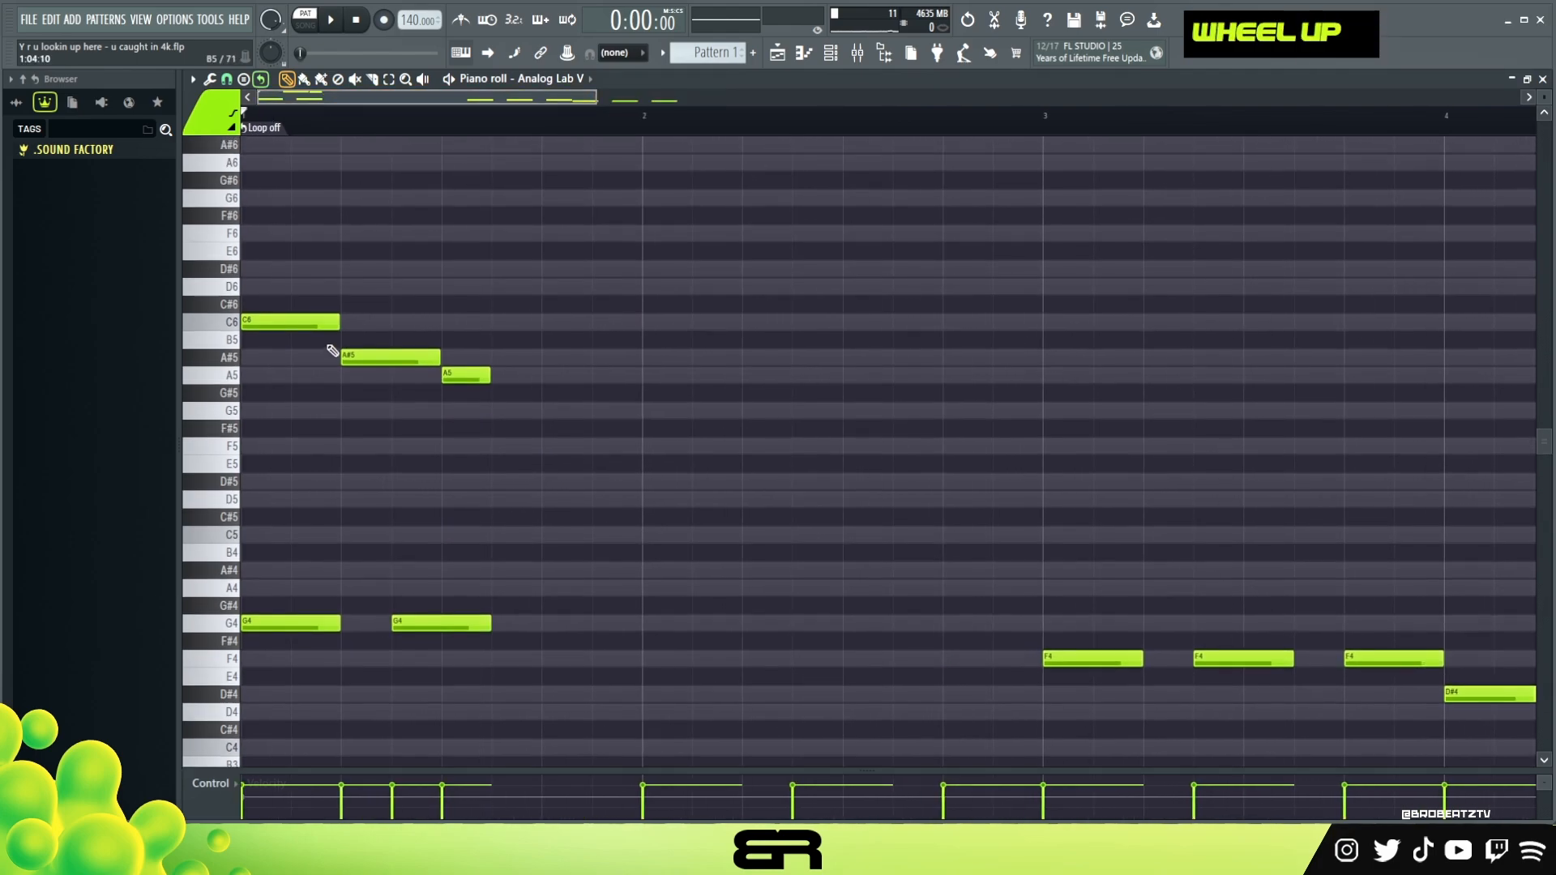
Shorten the C6 note in bar 1, extend the A5 note to start half a beat earlier, and play the pattern
{"action": "left_click_drag", "start_coordinate": [333, 324], "coordinate": [305, 330]}
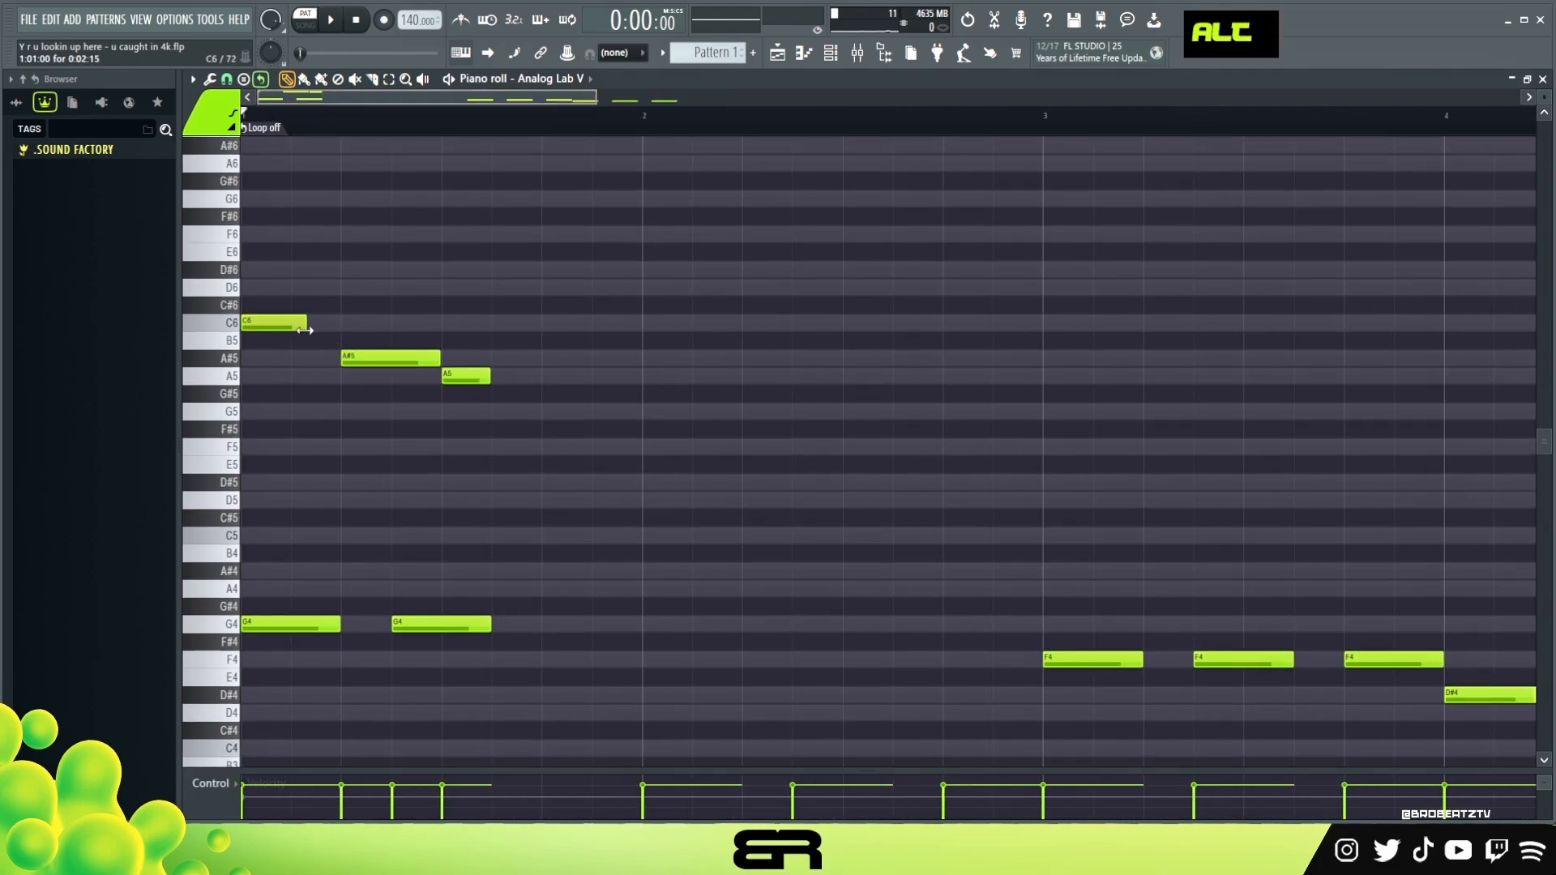
{"action": "left_click_drag", "start_coordinate": [442, 376], "coordinate": [393, 376]}
{"action": "key", "text": "space"}
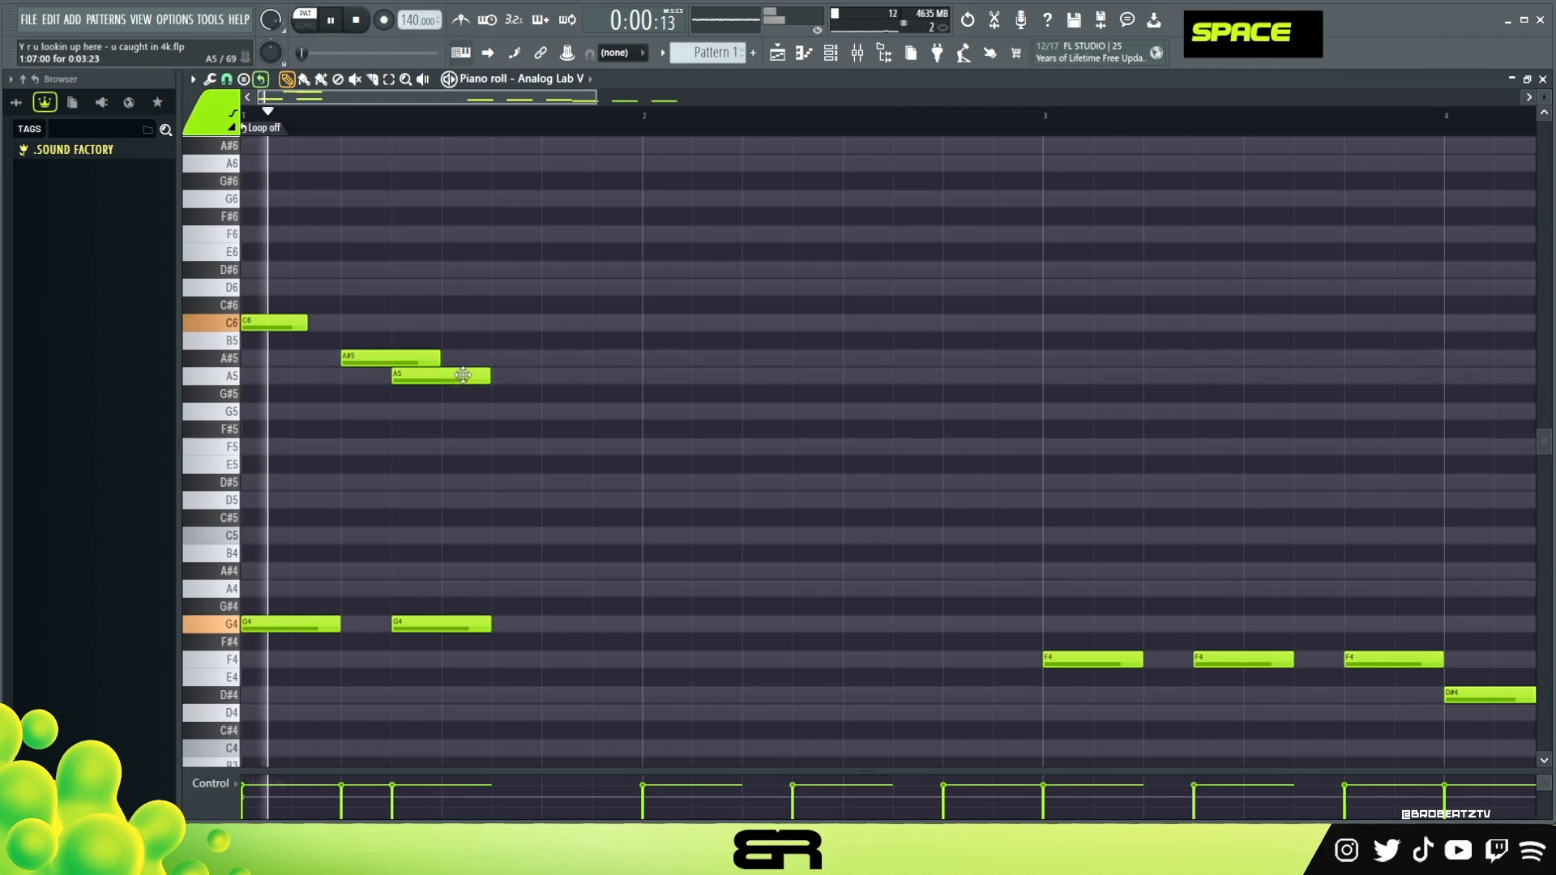
{"action": "key", "text": "space"}
{"action": "key", "text": "space"}
{"action": "key", "text": "space"}
{"action": "key", "text": "space"}
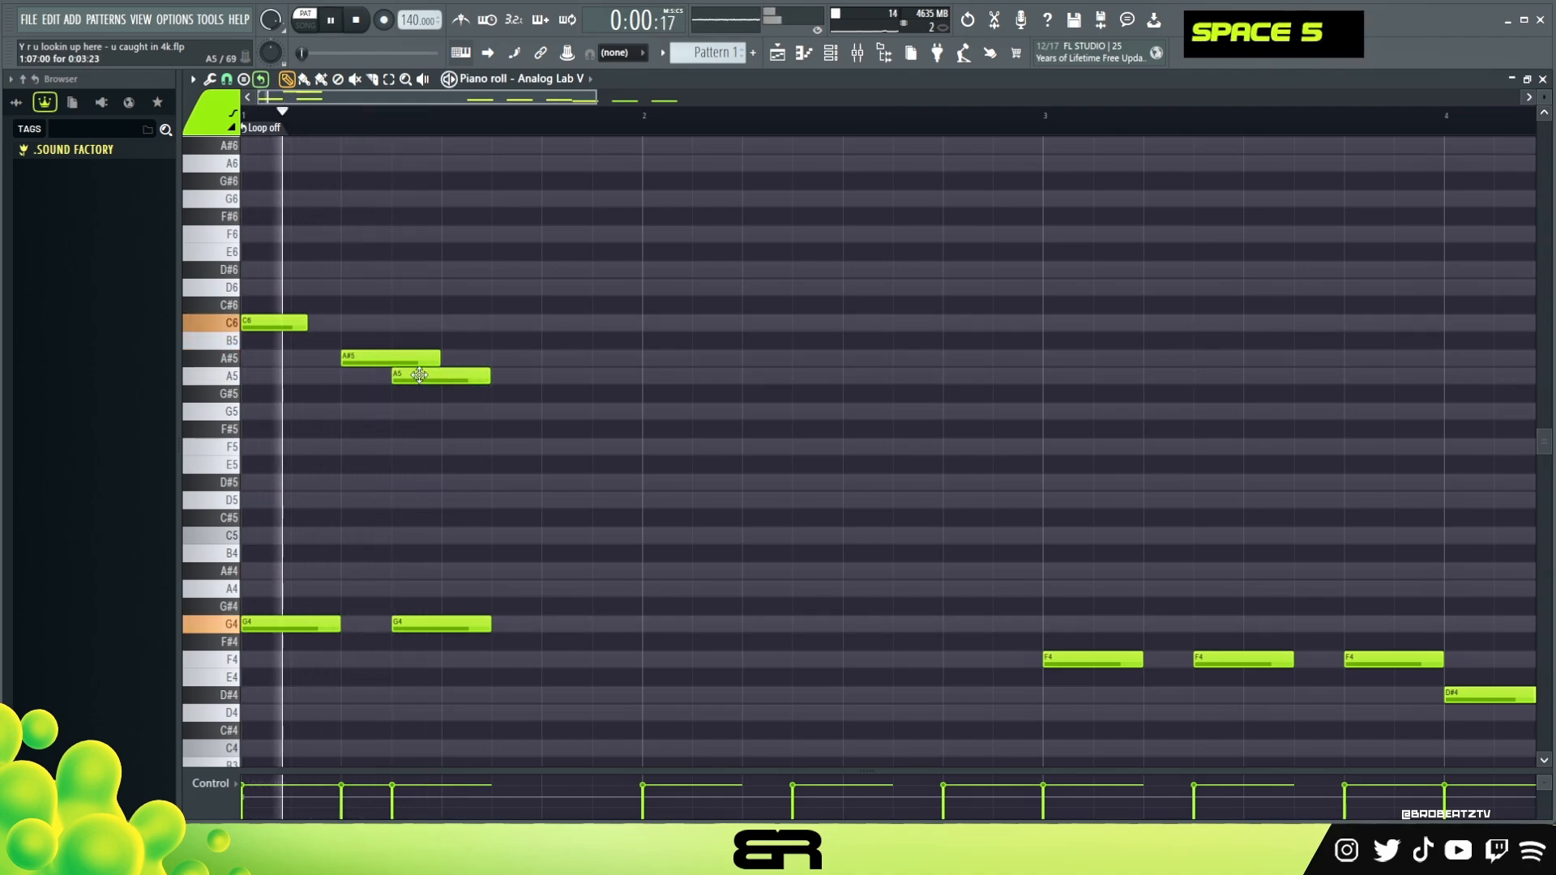
{"action": "key", "text": "space"}
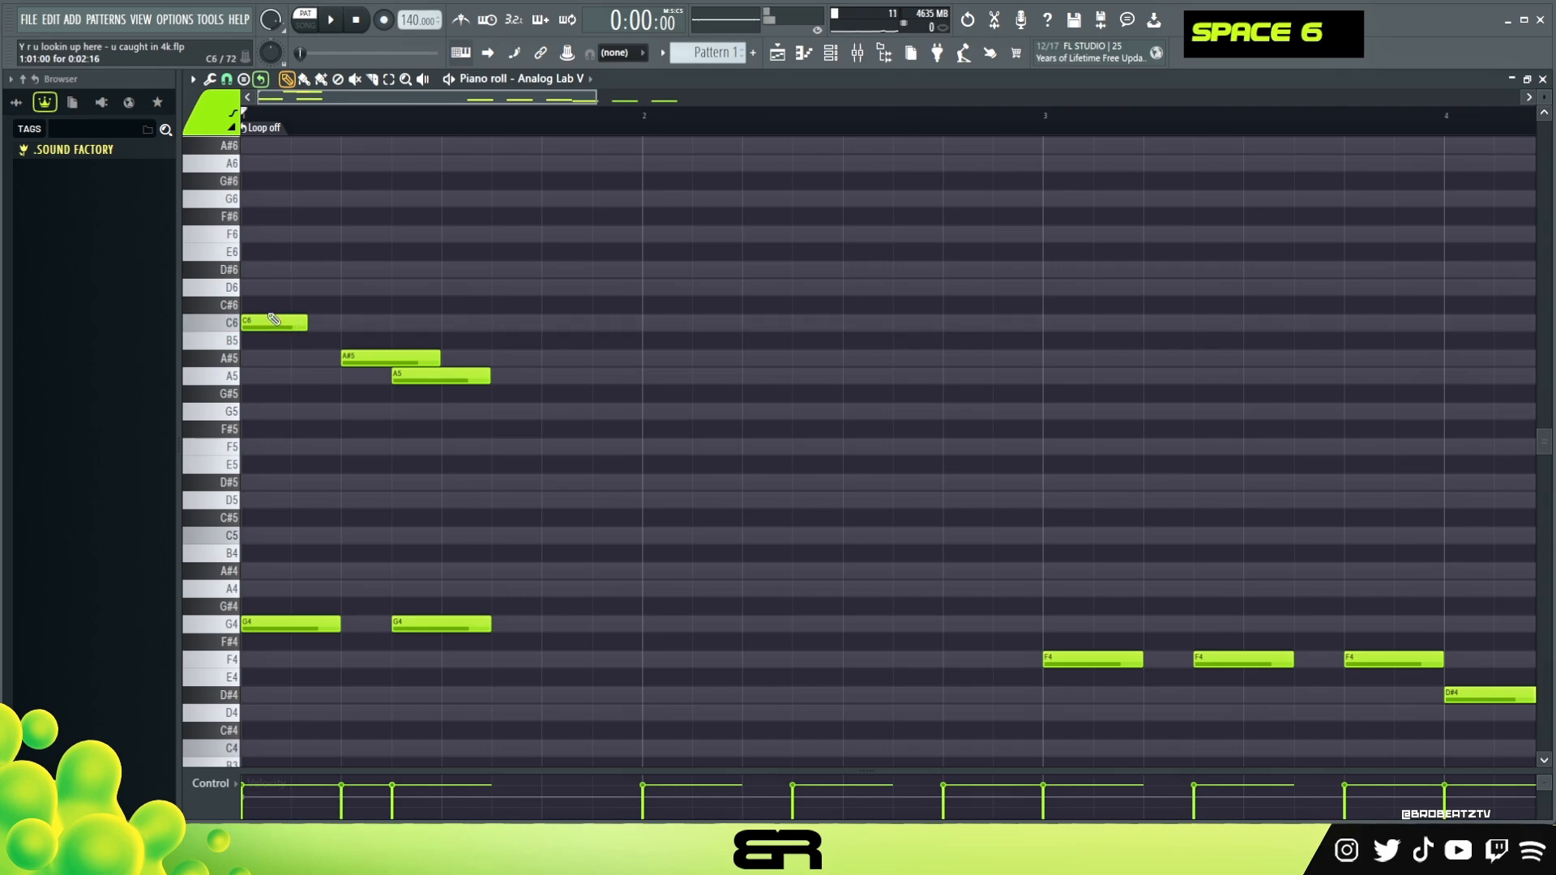
Add an F6 note half a beat into bar 1 with the same length as C6, and play the pattern
{"action": "left_click_drag", "start_coordinate": [307, 285], "coordinate": [308, 253]}
{"action": "key", "text": "space"}
{"action": "key", "text": "space"}
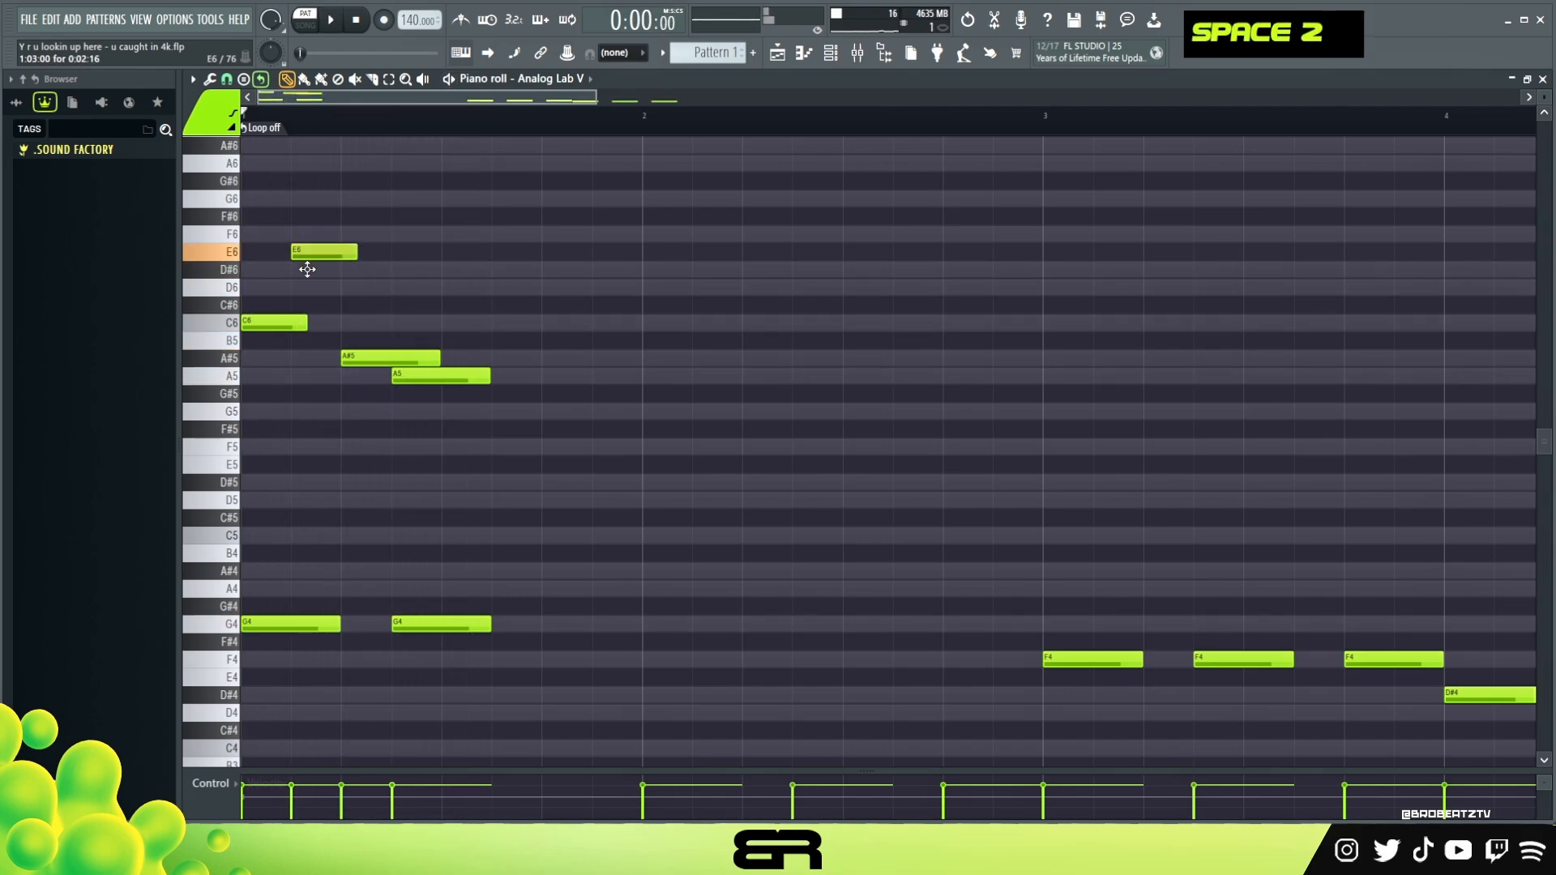
{"action": "key", "text": "space"}
{"action": "key", "text": "space"}
{"action": "key", "text": "space"}
{"action": "left_click_drag", "start_coordinate": [324, 252], "coordinate": [330, 235]}
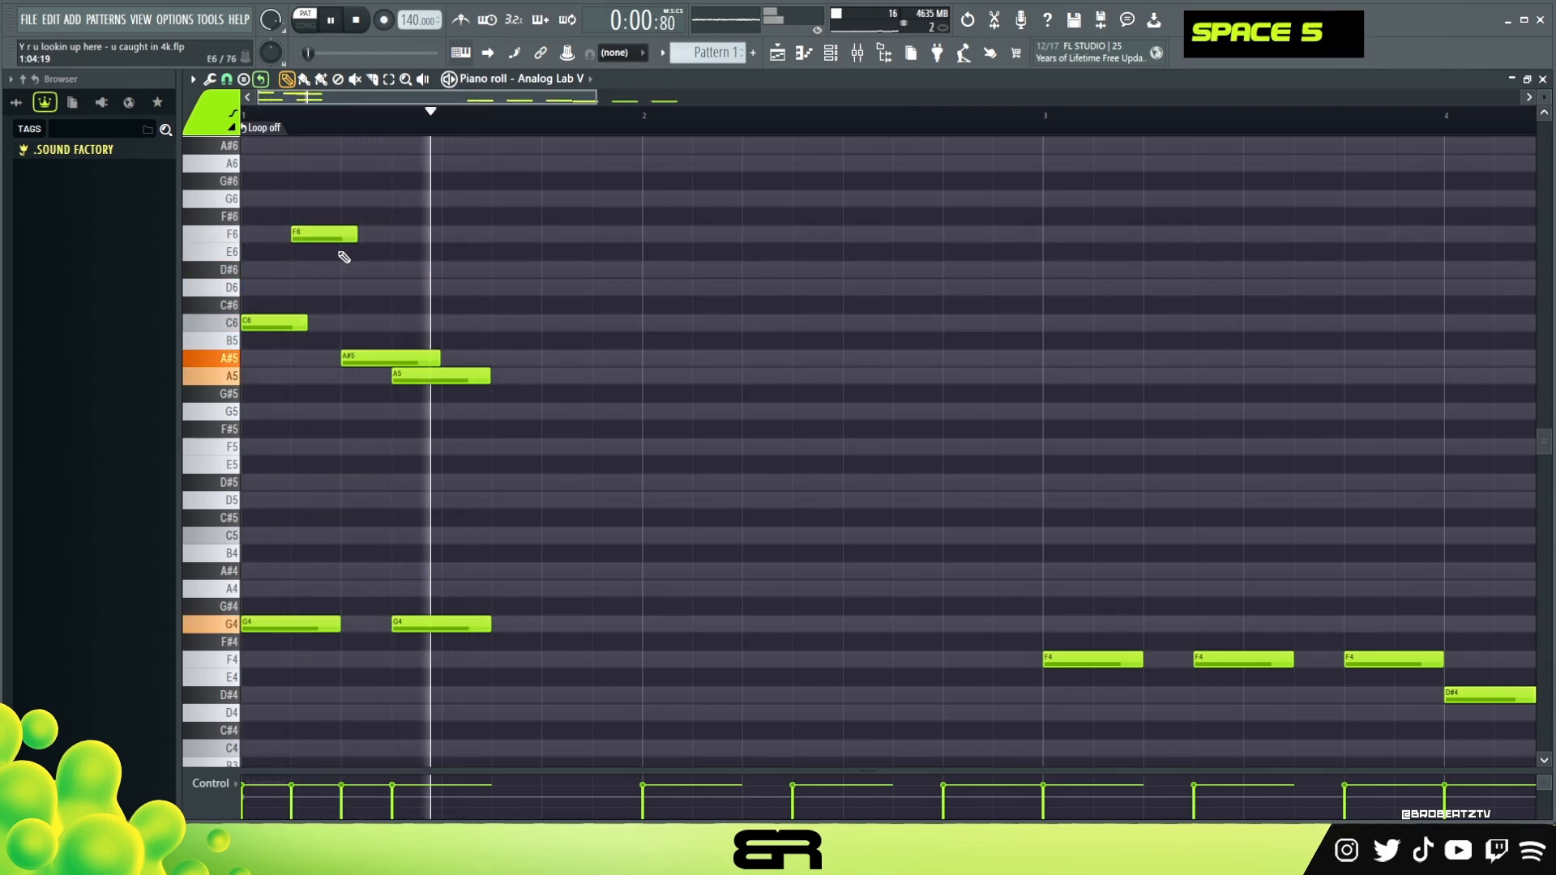
Raise bar 1's A5 note by an octave to A6 and extend it to the end of the bar
{"action": "key", "text": "space"}
{"action": "left_click", "coordinate": [442, 378], "text": "ctrl"}
{"action": "key", "text": "ctrl+space"}
{"action": "key", "text": "ctrl+Up"}
{"action": "key", "text": "space"}
{"action": "scroll", "coordinate": [481, 365], "scroll_direction": "up", "scroll_amount": 2}
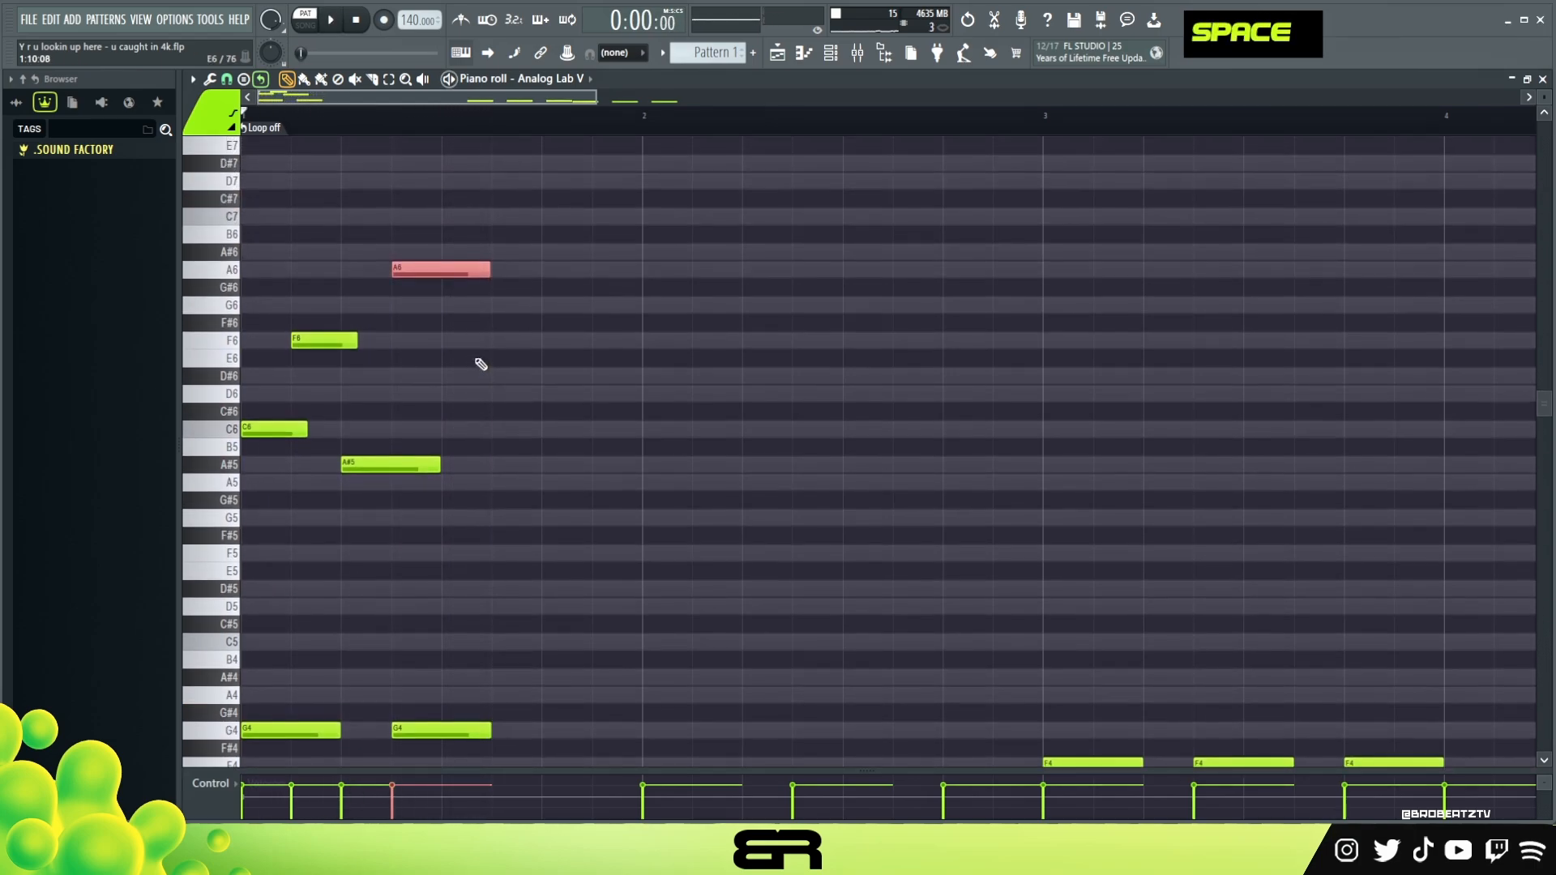
{"action": "key", "text": "space"}
{"action": "left_click_drag", "start_coordinate": [489, 270], "coordinate": [639, 271]}
{"action": "right_click", "coordinate": [618, 381]}
{"action": "key", "text": "space"}
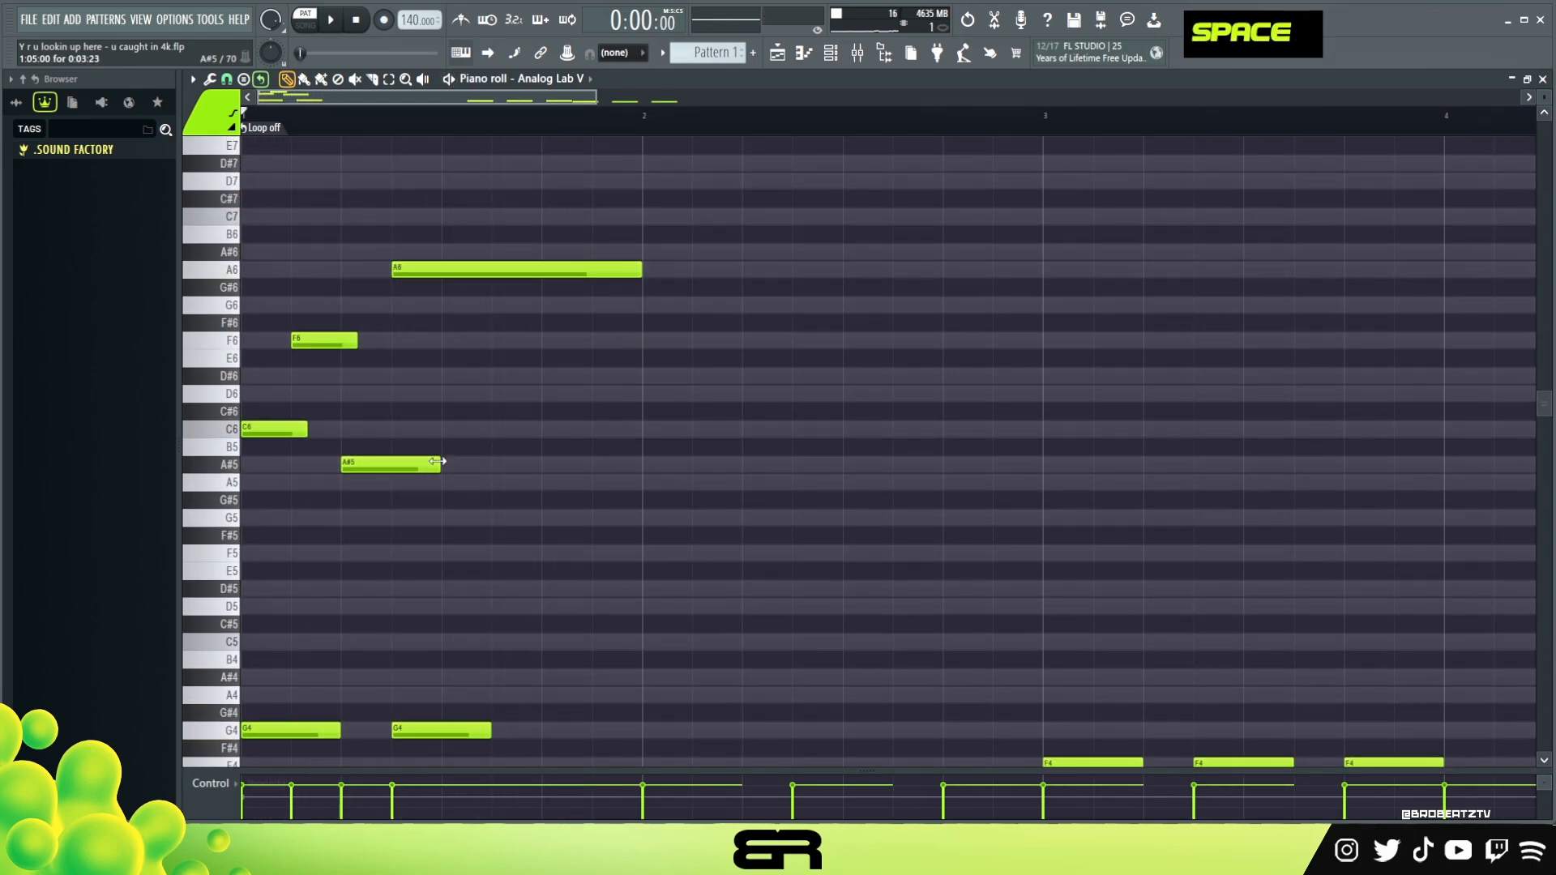
Shorten the A#5 note in bar 1 and lengthen the F6 note slightly to match it
{"action": "left_click_drag", "start_coordinate": [438, 460], "coordinate": [420, 464]}
{"action": "left_click_drag", "start_coordinate": [351, 342], "coordinate": [360, 345]}
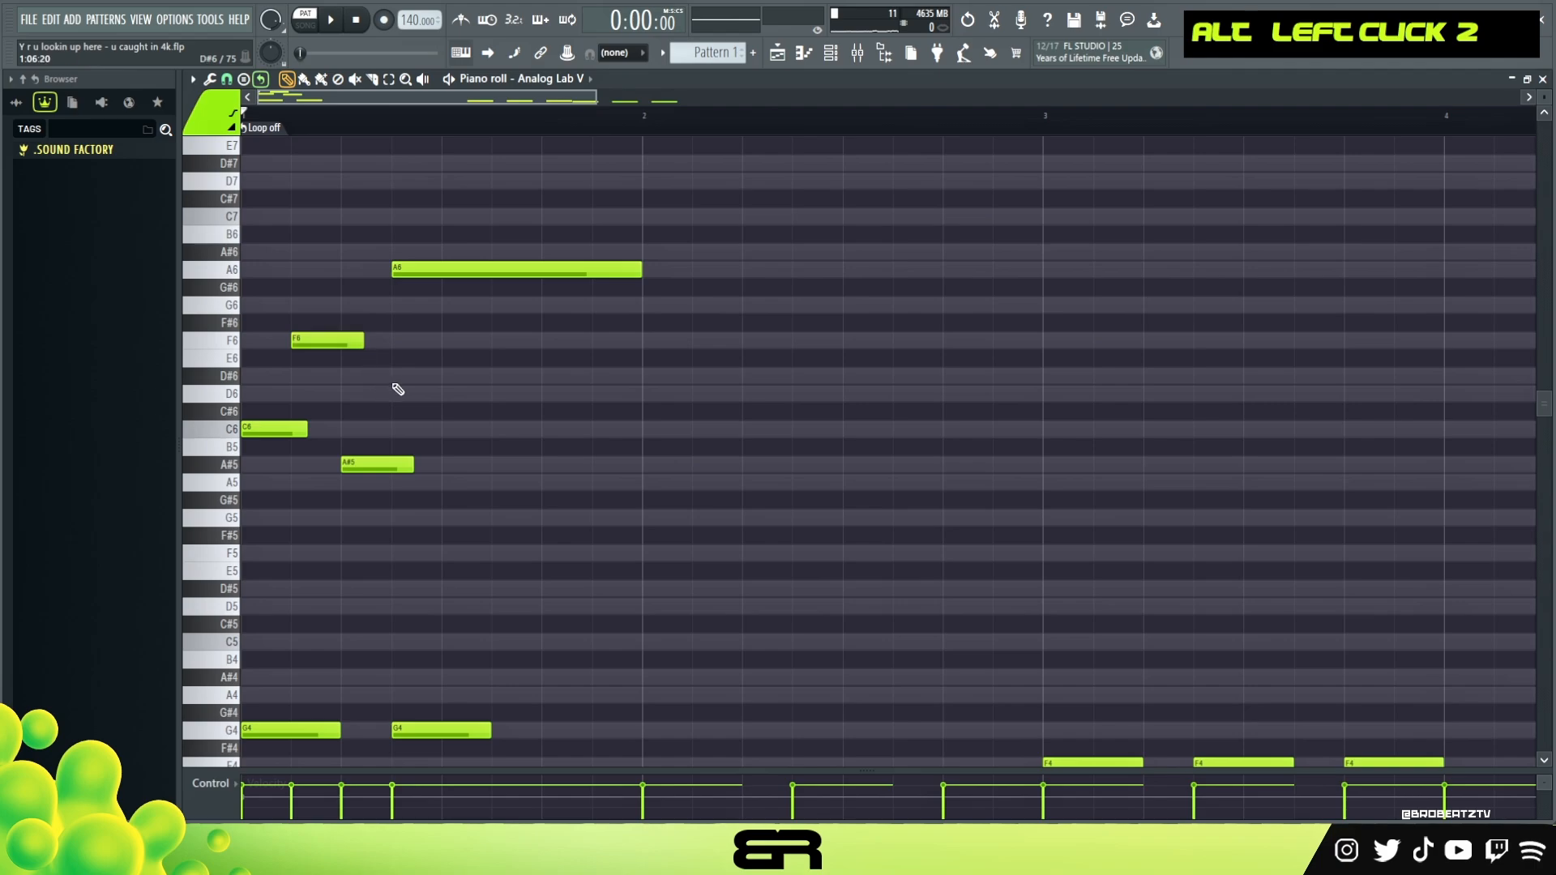
{"action": "scroll", "coordinate": [373, 567], "scroll_direction": "down", "scroll_amount": 3}
{"action": "scroll", "coordinate": [684, 594], "scroll_direction": "down", "scroll_amount": 1}
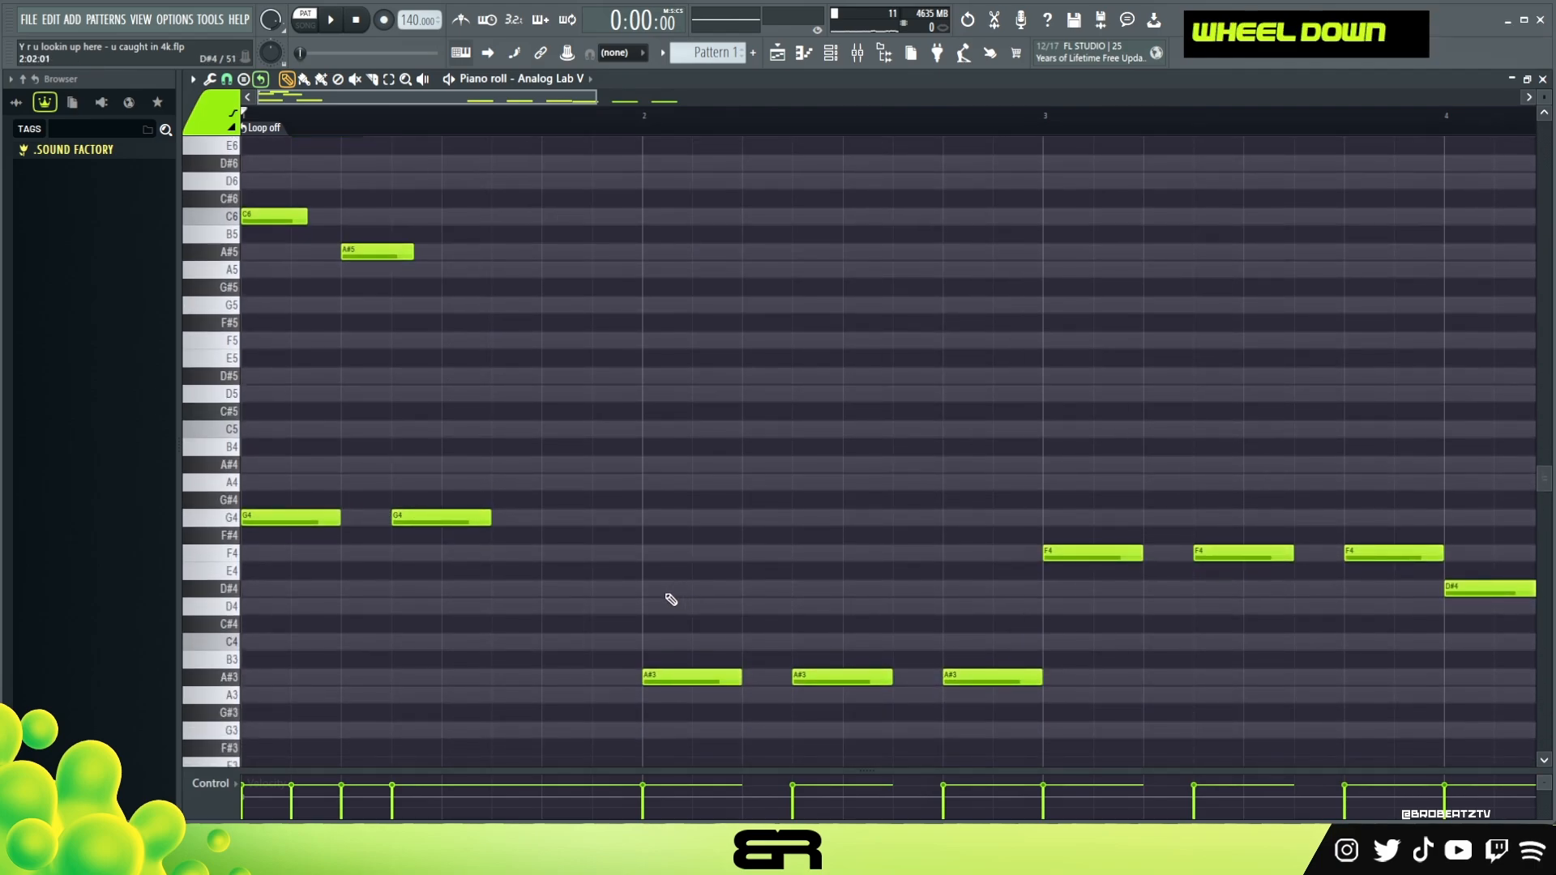
{"action": "scroll", "coordinate": [612, 535], "scroll_direction": "up", "scroll_amount": 4}
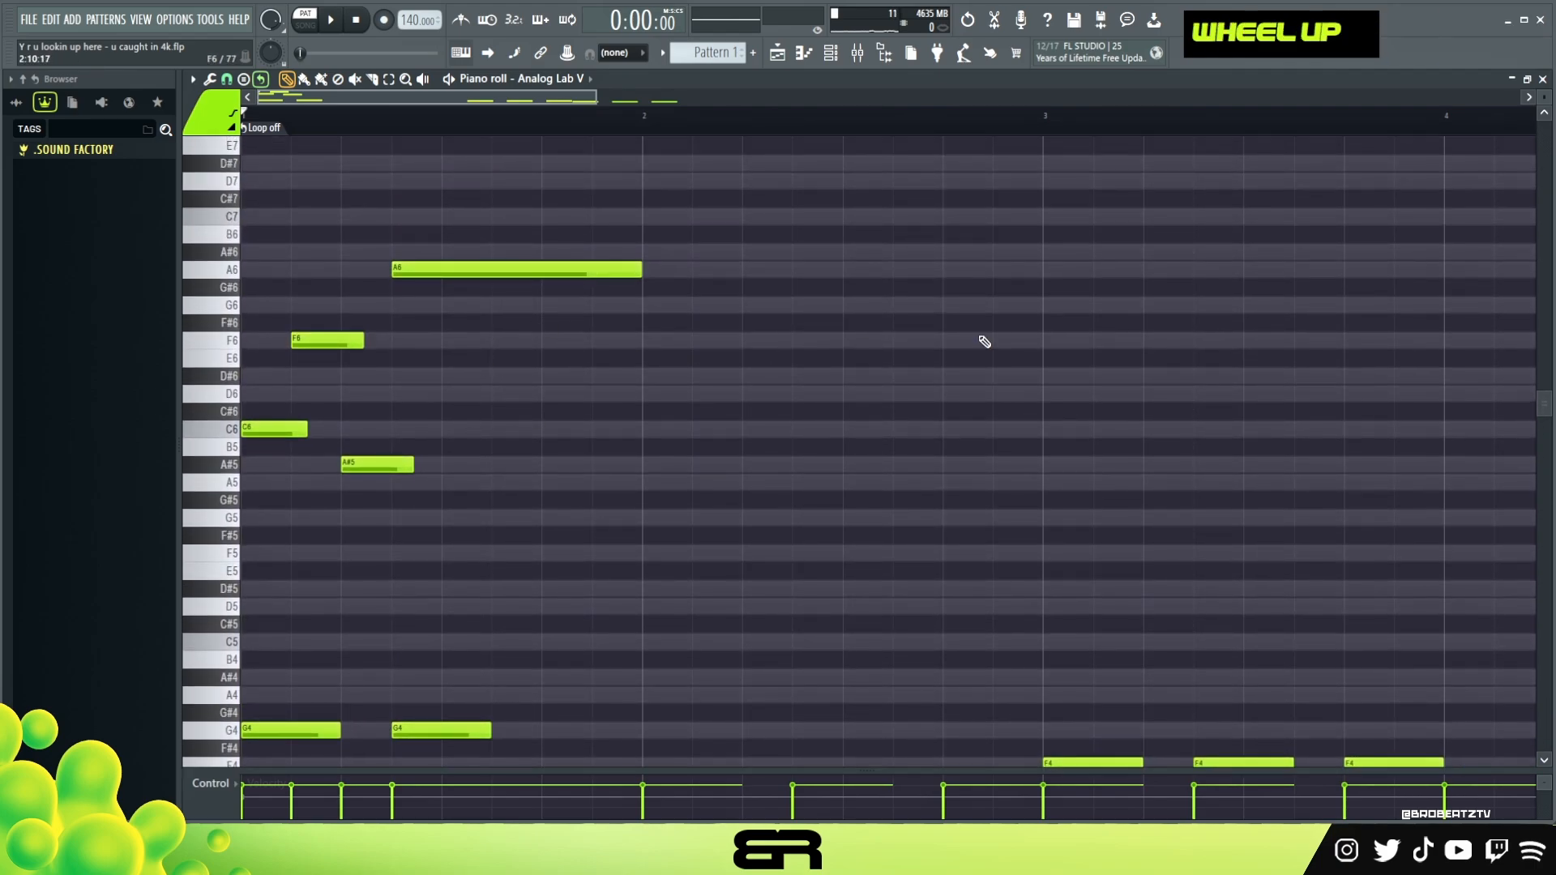
Copy bar 1's C6, F6 and A#5 notes to the start of bar 2
{"action": "left_click_drag", "start_coordinate": [640, 230], "coordinate": [272, 480]}
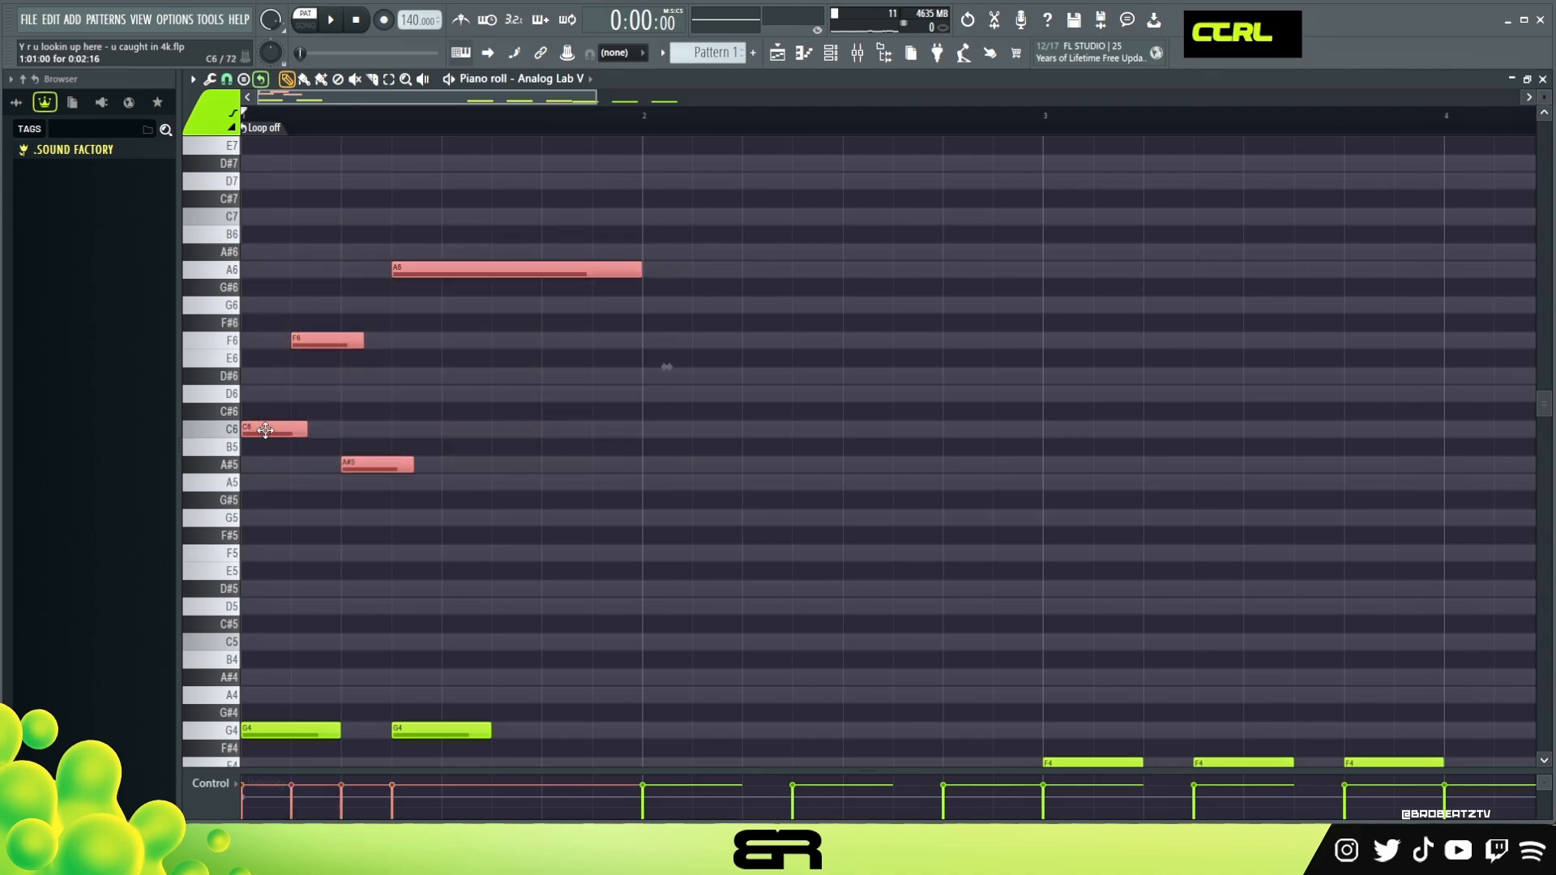
{"action": "left_click_drag", "start_coordinate": [475, 315], "coordinate": [264, 499]}
{"action": "left_click_drag", "start_coordinate": [261, 432], "coordinate": [673, 425]}
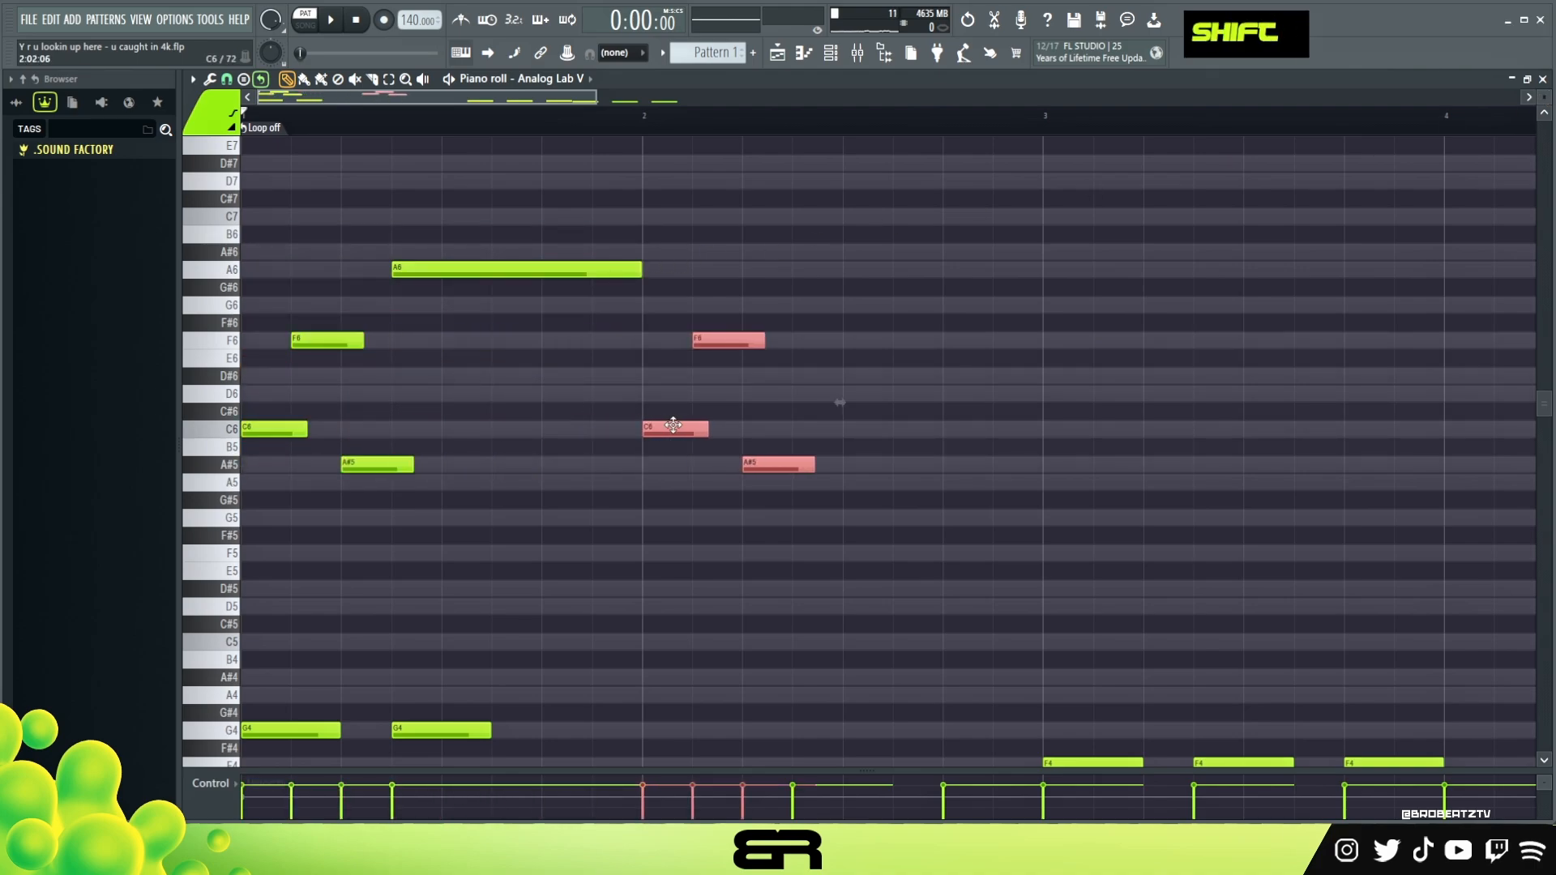
{"action": "right_click", "coordinate": [717, 381]}
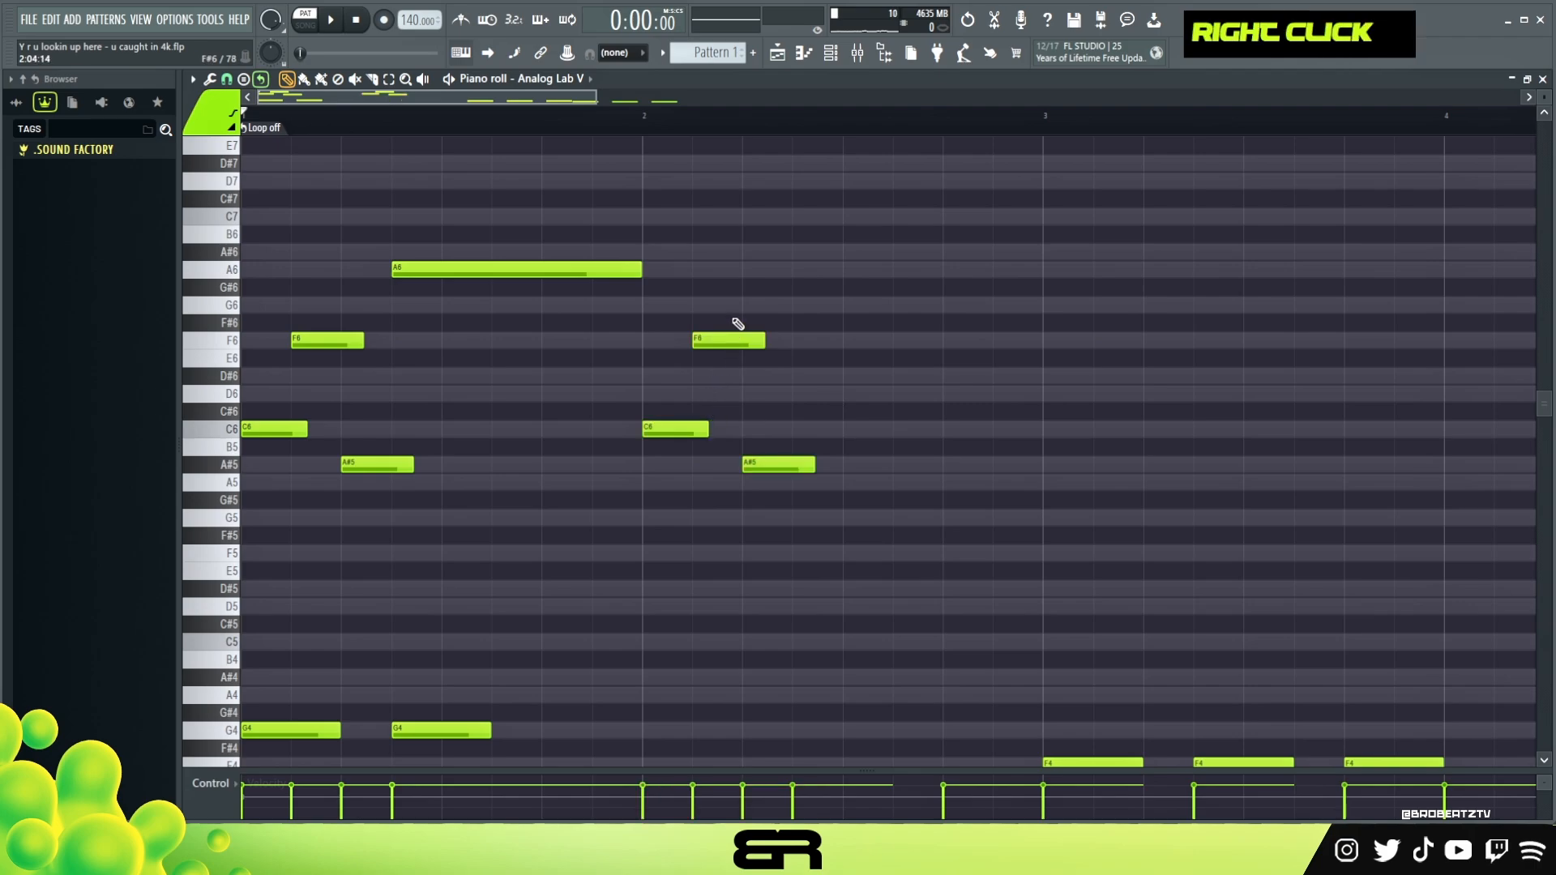
In bar 2, copy the F6 note to D6 and A6, and delete the F6 note
{"action": "left_click_drag", "start_coordinate": [721, 317], "coordinate": [808, 488]}
{"action": "right_click", "coordinate": [734, 387]}
{"action": "key", "text": "ctrl"}
{"action": "left_click_drag", "start_coordinate": [721, 345], "coordinate": [727, 269]}
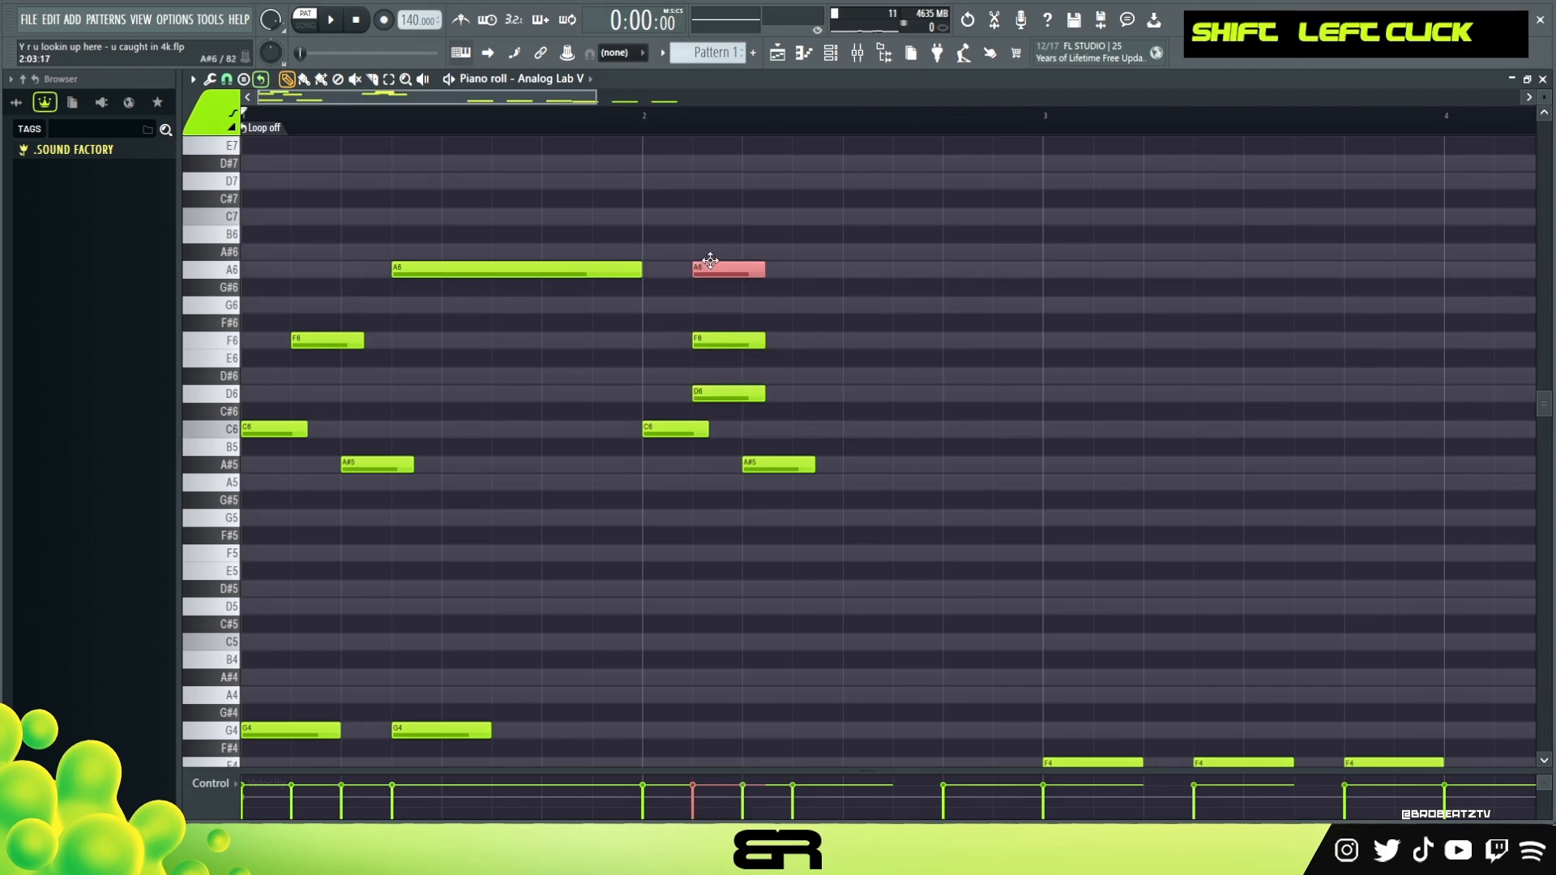
{"action": "right_click", "coordinate": [824, 327]}
{"action": "right_click", "coordinate": [740, 353]}
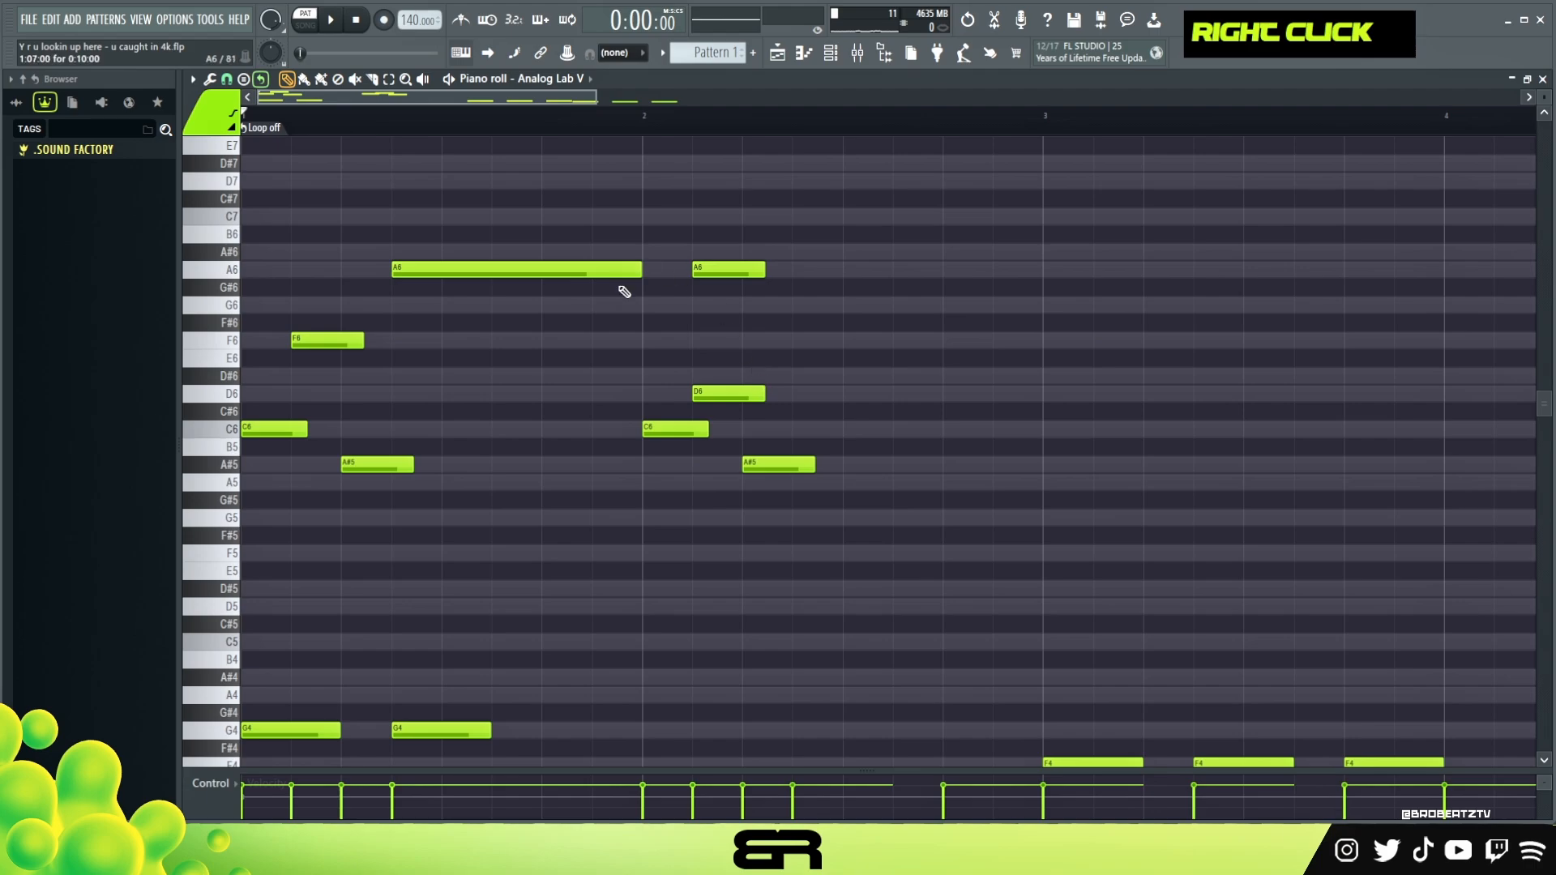
Move bar 2's D6 and A#5 notes half a beat later
{"action": "left_click_drag", "start_coordinate": [723, 363], "coordinate": [839, 500]}
{"action": "left_click_drag", "start_coordinate": [733, 398], "coordinate": [755, 399]}
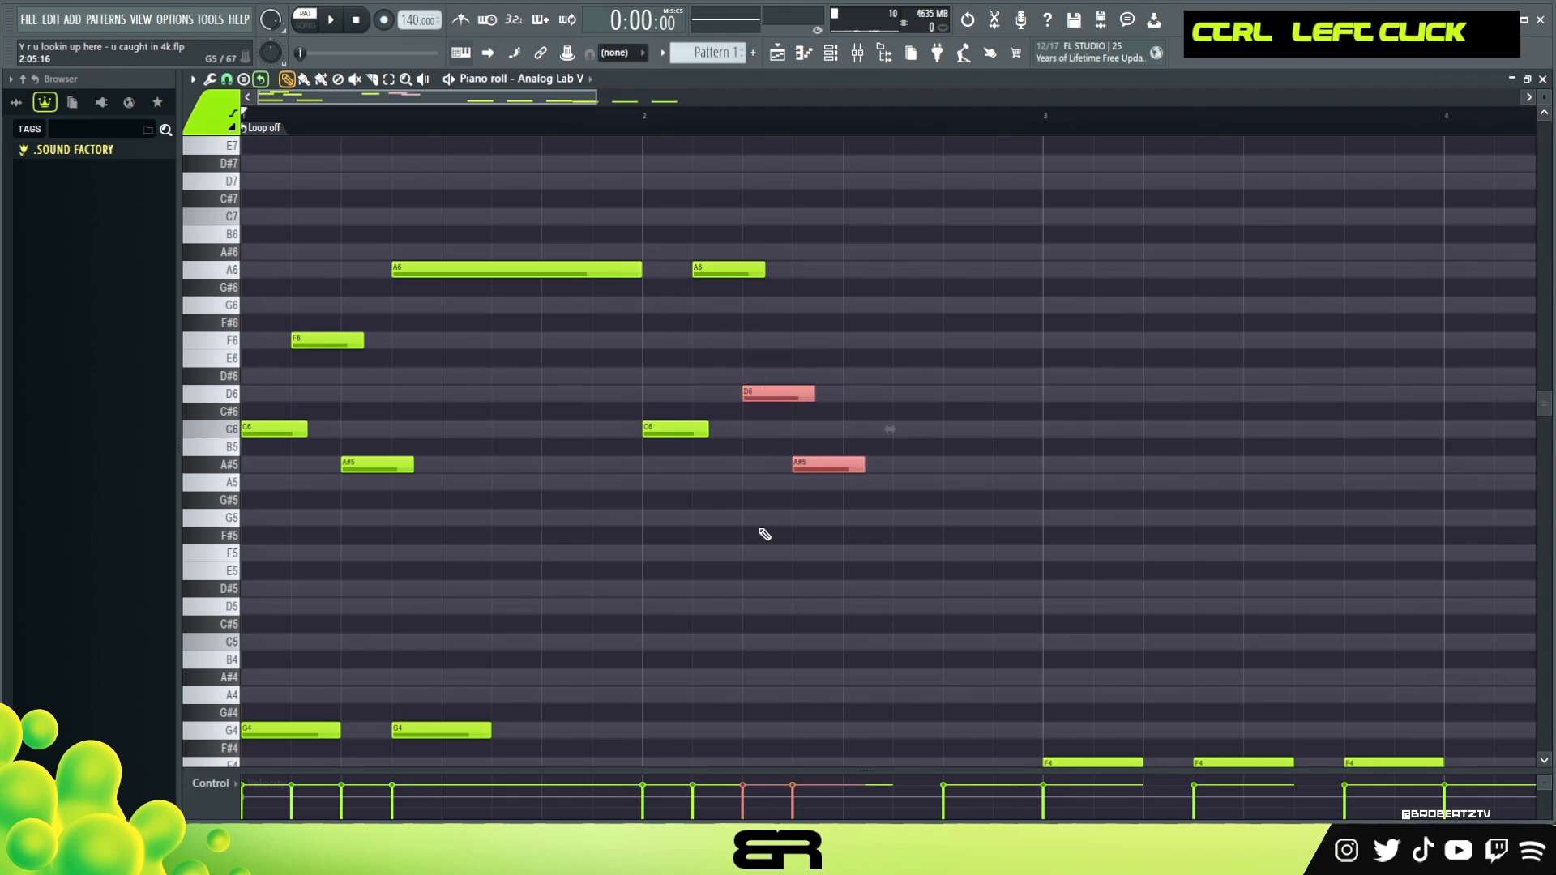
{"action": "right_click", "coordinate": [761, 534]}
Try a copied F6 note raised to G#6 directly beneath the A6 note in bar 2
{"action": "left_click_drag", "start_coordinate": [317, 324], "coordinate": [667, 433]}
{"action": "left_click", "coordinate": [729, 344], "text": "ctrl"}
{"action": "key", "text": "Up"}
{"action": "key", "text": "Up"}
{"action": "key", "text": "Up"}
{"action": "key", "text": "Up"}
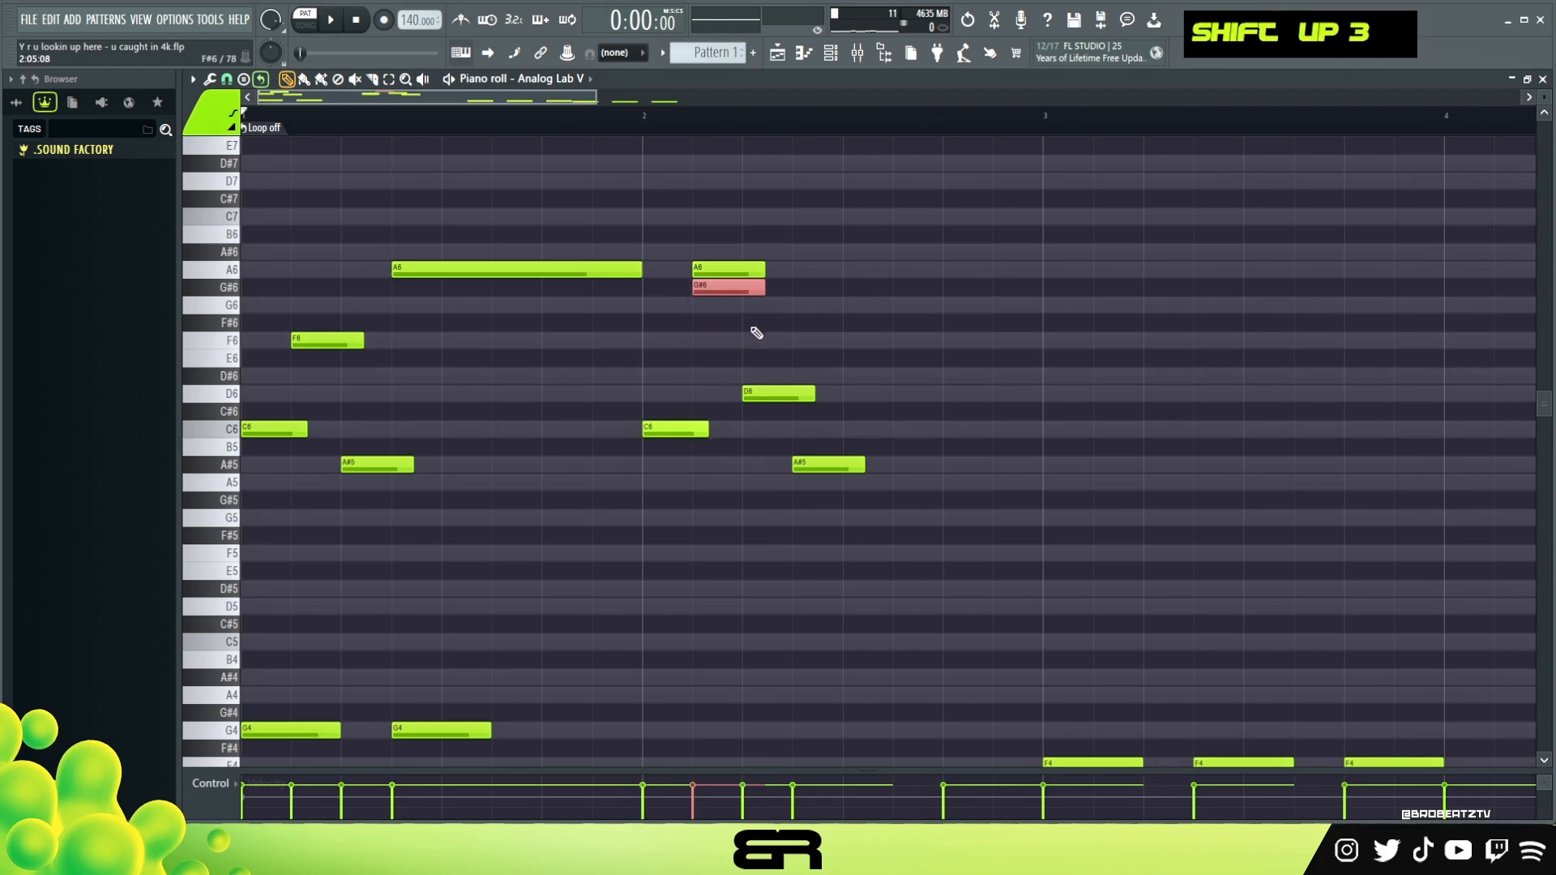
{"action": "right_click", "coordinate": [734, 270]}
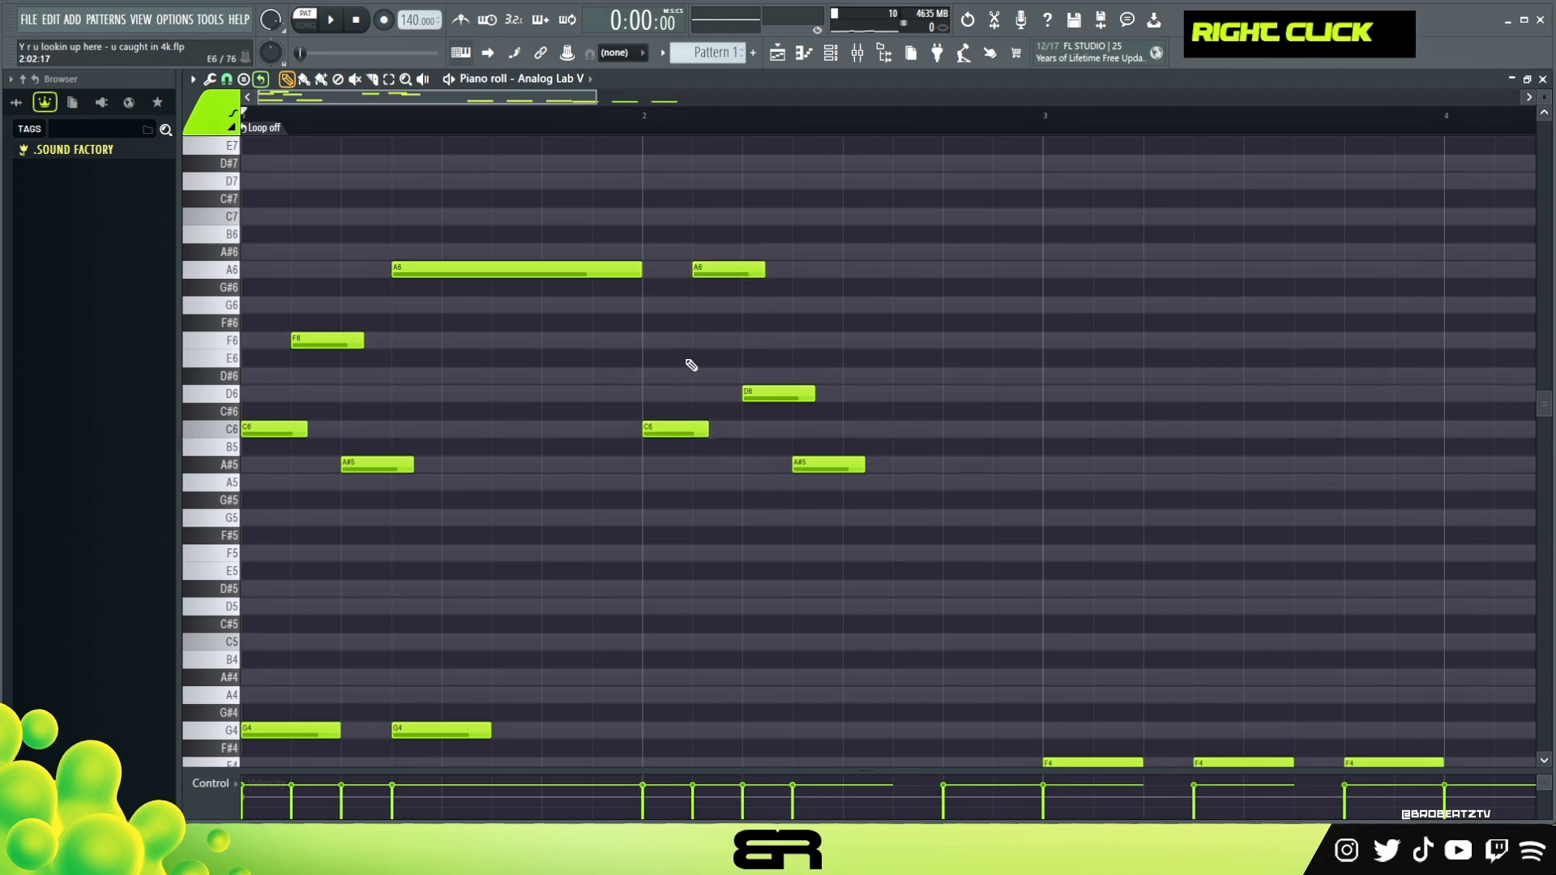
Add an A#6 note at the start of bar 2, trimmed to C6's length, and play the pattern
{"action": "left_click", "coordinate": [653, 253]}
{"action": "left_click_drag", "start_coordinate": [713, 253], "coordinate": [708, 253], "text": "alt"}
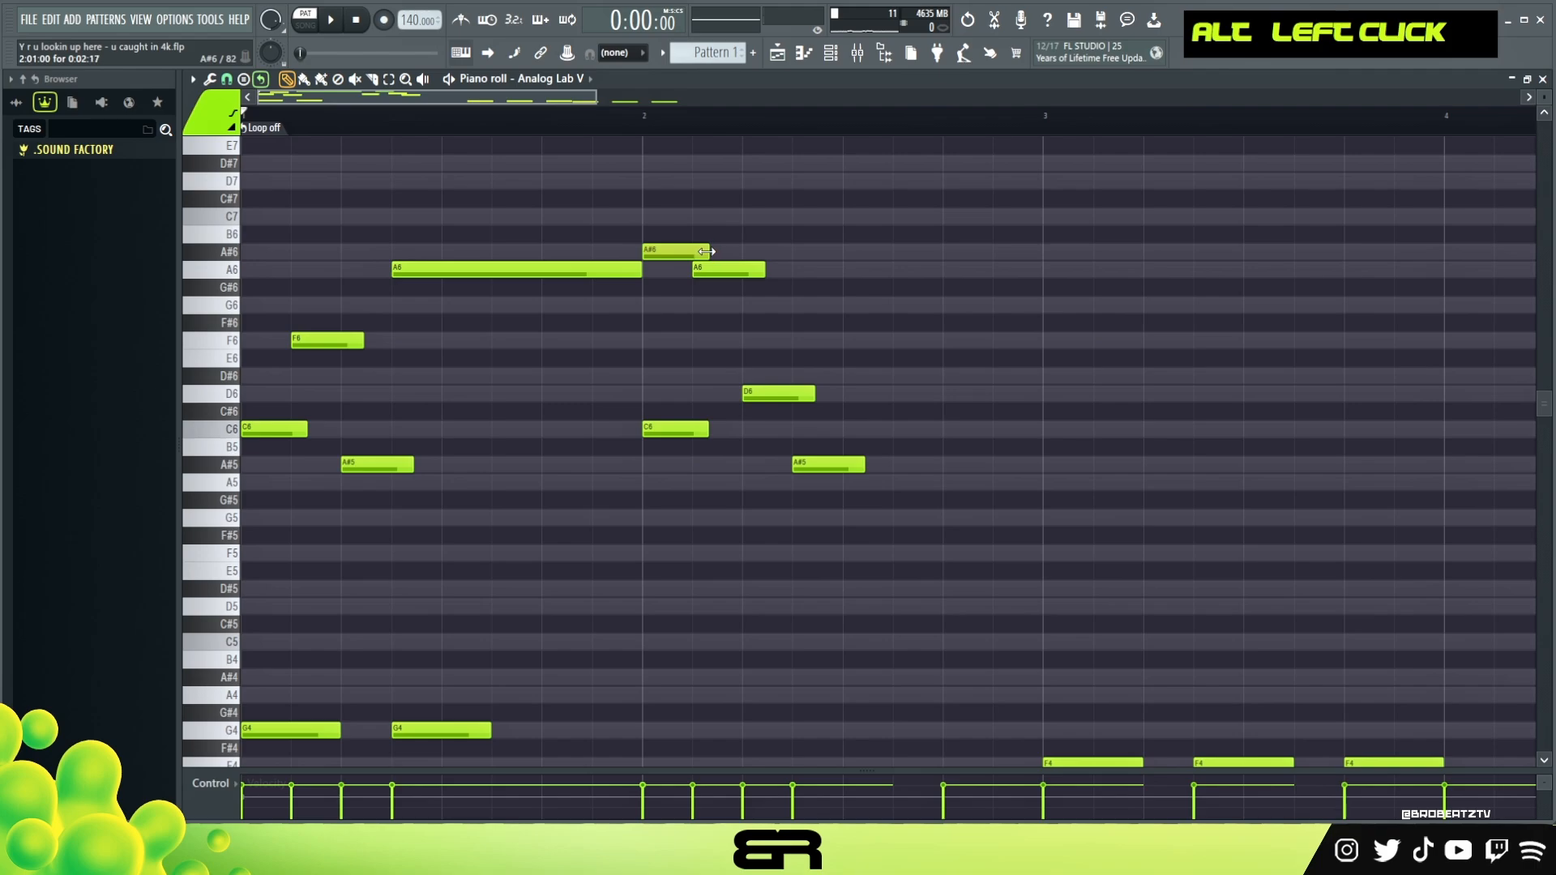
{"action": "key", "text": "space"}
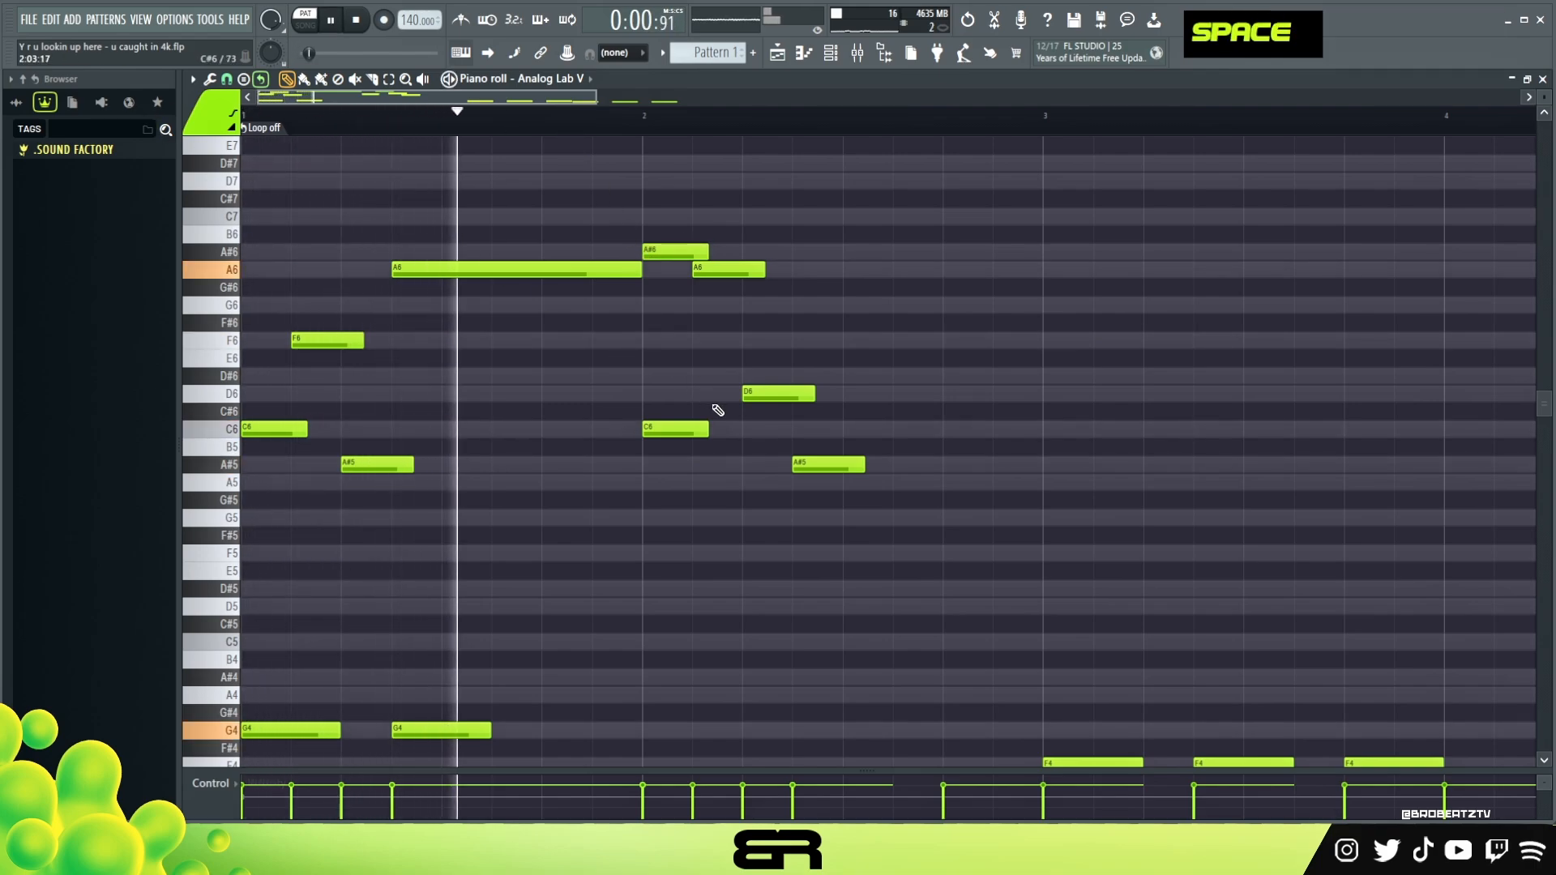
{"action": "key", "text": "space"}
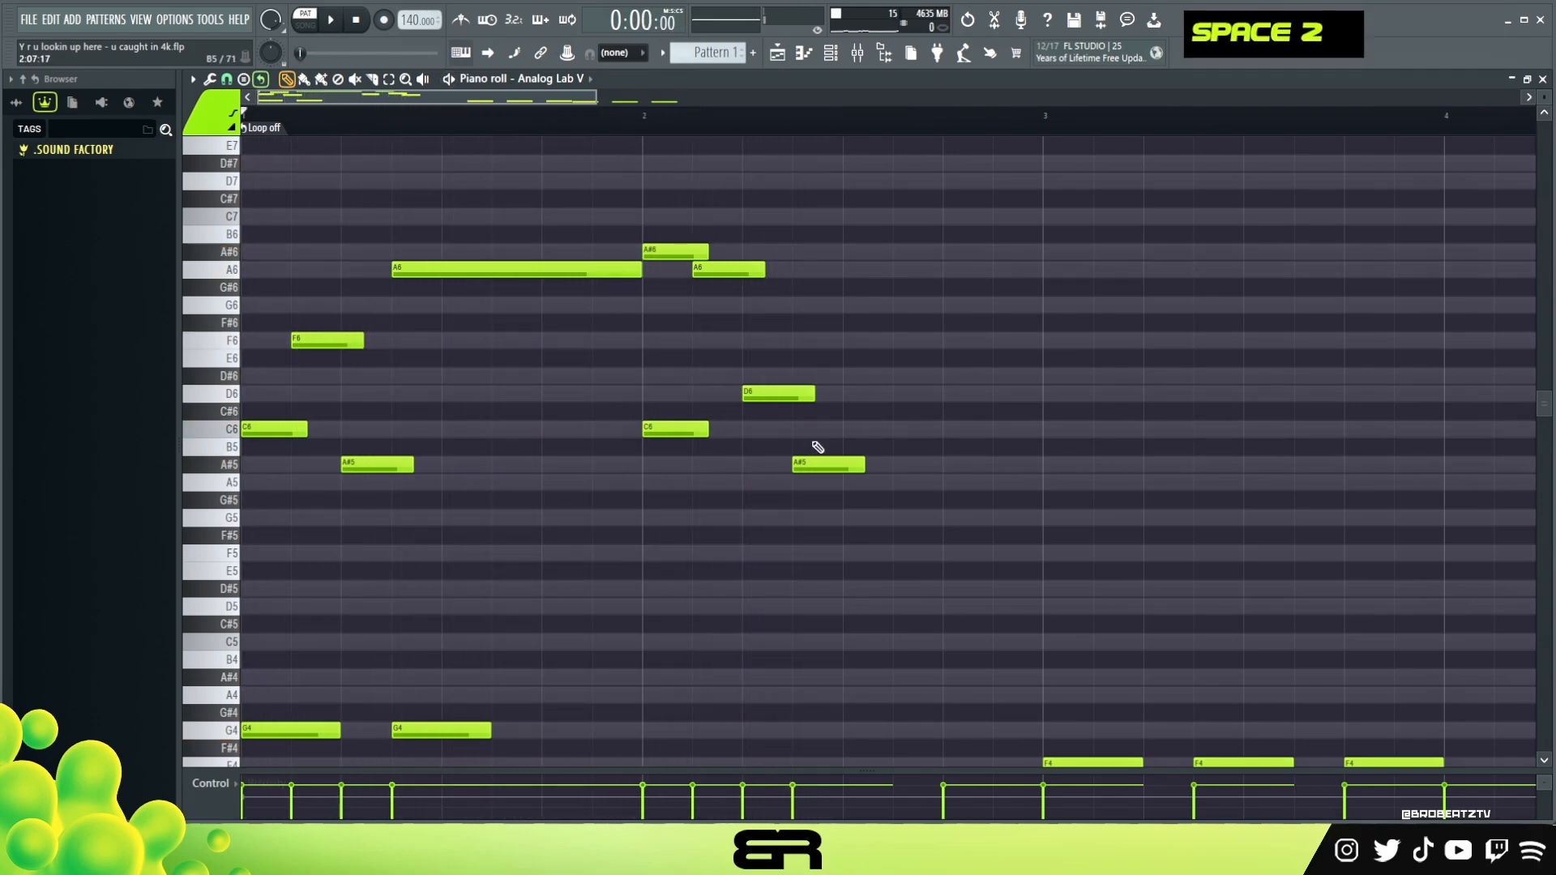
Copy bar 2's A#5 note half a beat later and an octave up to A#6, extended to the bar's end
{"action": "left_click", "coordinate": [828, 466], "text": "ctrl"}
{"action": "left_click", "coordinate": [829, 466], "text": "shift"}
{"action": "right_click", "coordinate": [858, 487]}
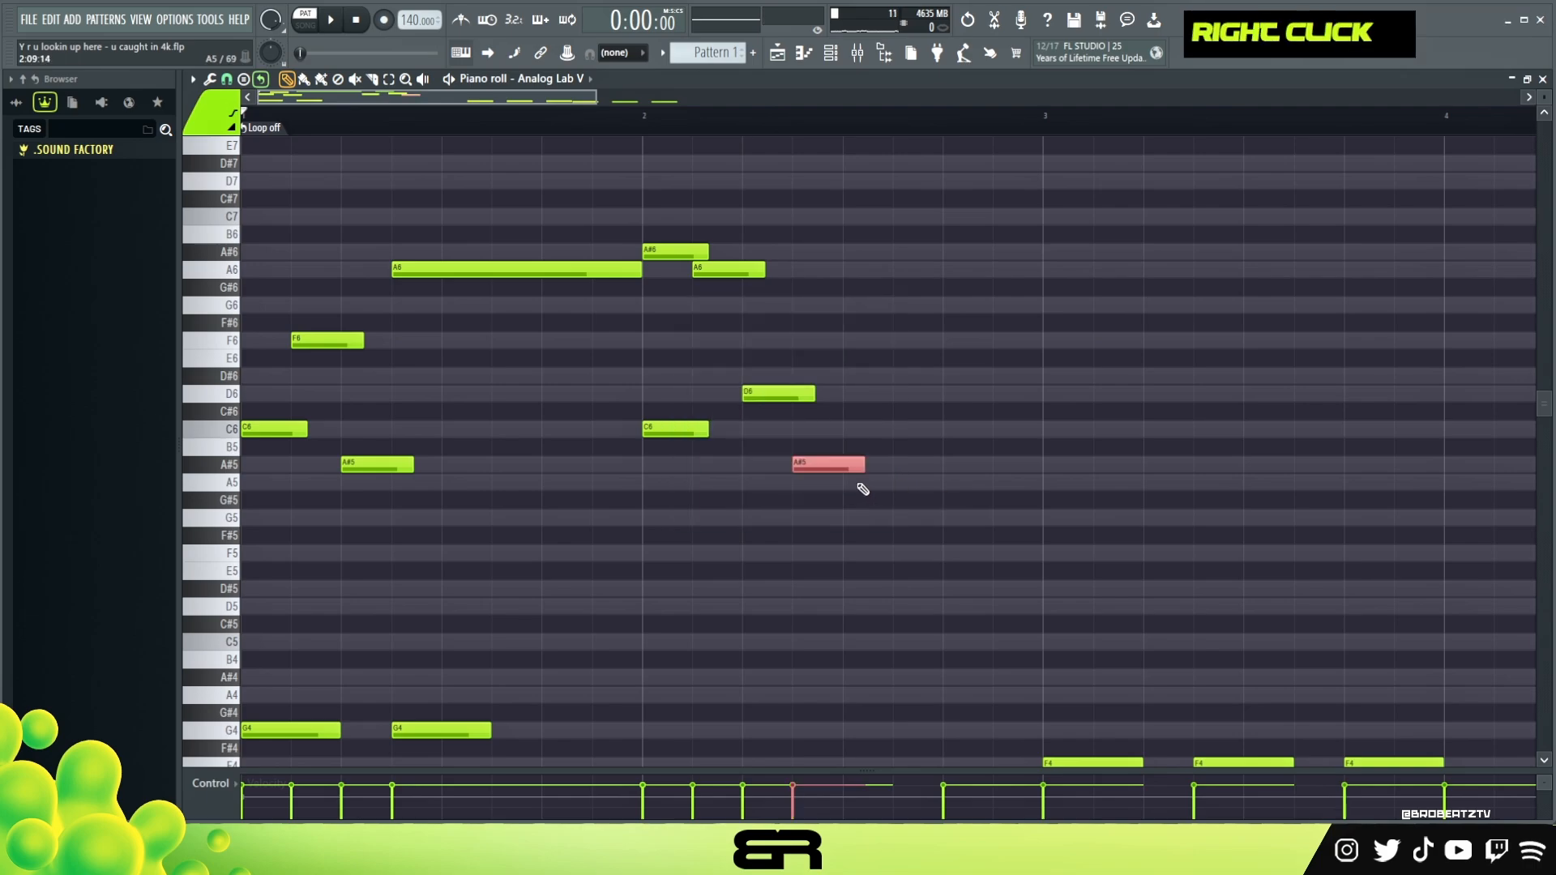
{"action": "left_click_drag", "start_coordinate": [835, 458], "coordinate": [864, 459]}
{"action": "key", "text": "ctrl+Up"}
{"action": "left_click_drag", "start_coordinate": [911, 251], "coordinate": [1037, 294]}
Check the high notes in bar 2 and play the two-bar melody from the beginning
{"action": "left_click", "coordinate": [741, 270], "text": "ctrl"}
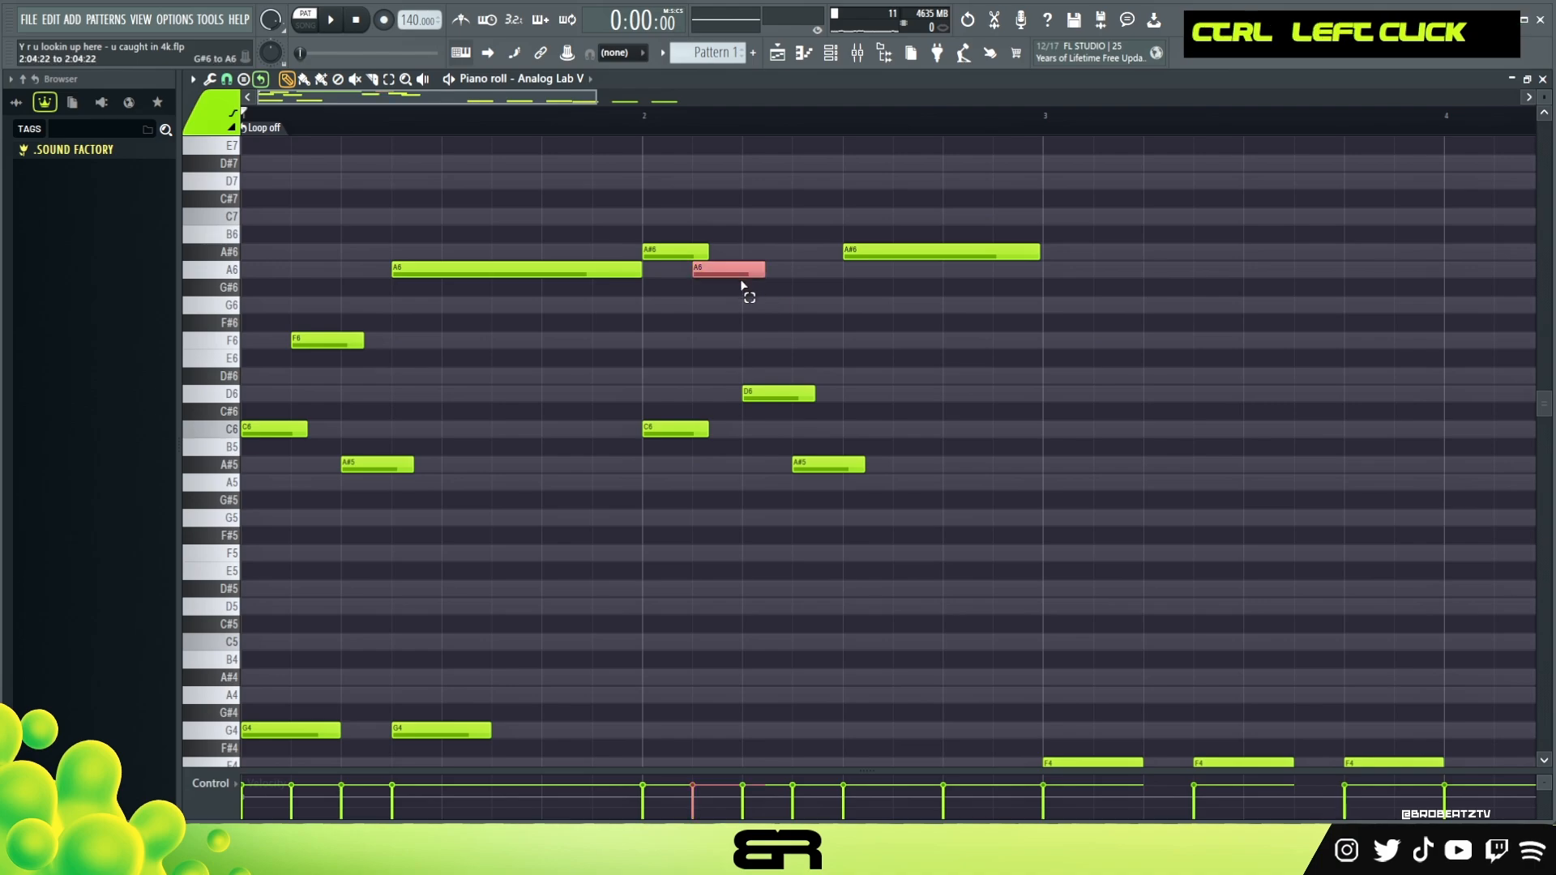
{"action": "left_click", "coordinate": [906, 253], "text": "ctrl"}
{"action": "right_click", "coordinate": [825, 347], "text": "ctrl"}
{"action": "right_click", "coordinate": [685, 308], "text": "alt"}
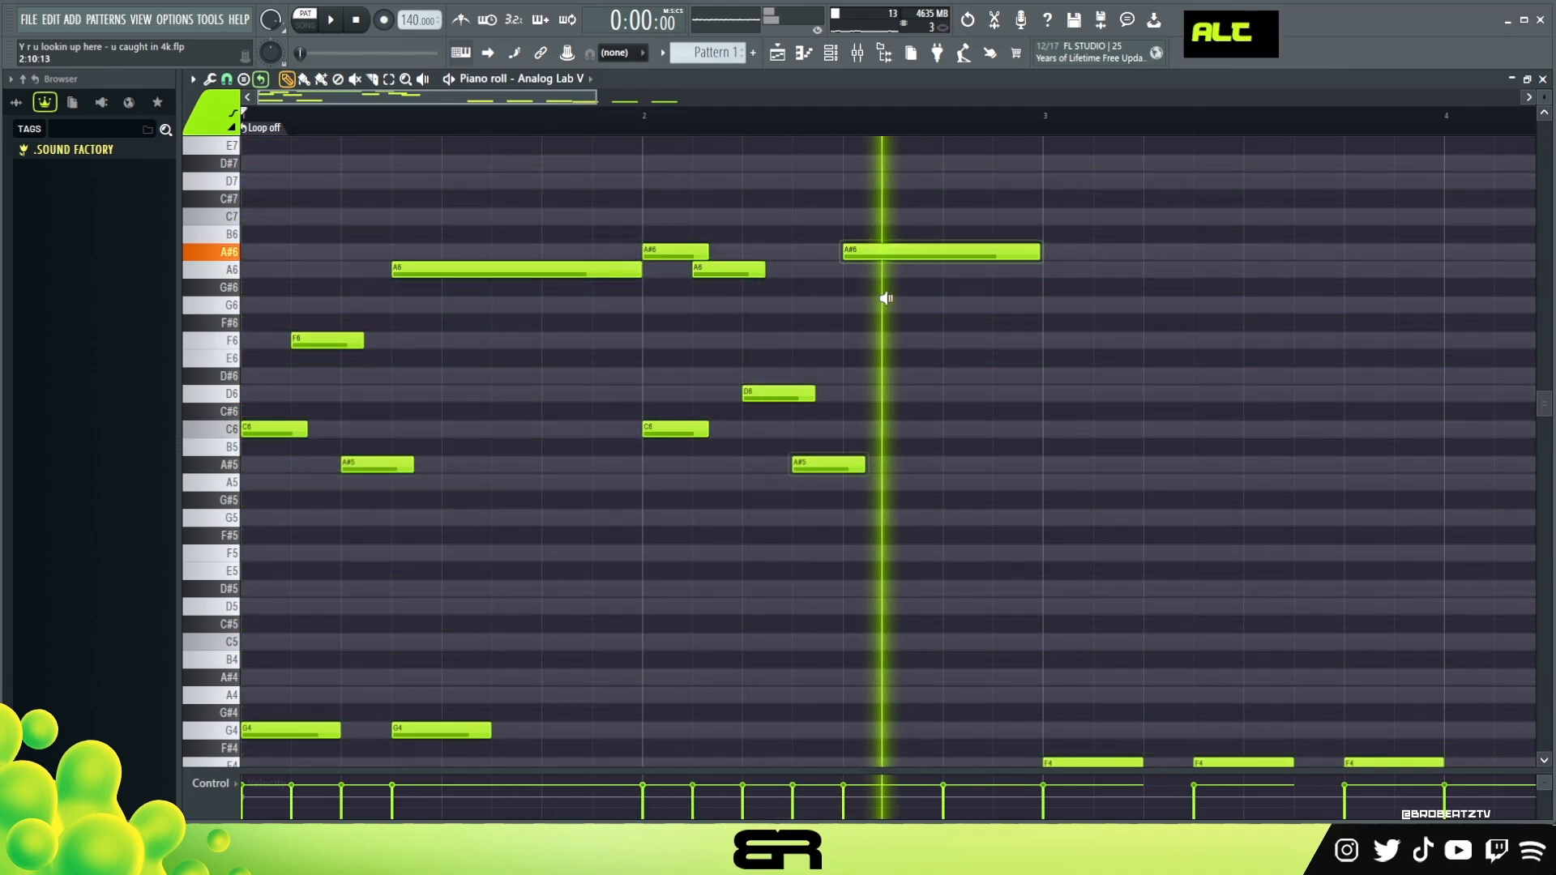
{"action": "key", "text": "space"}
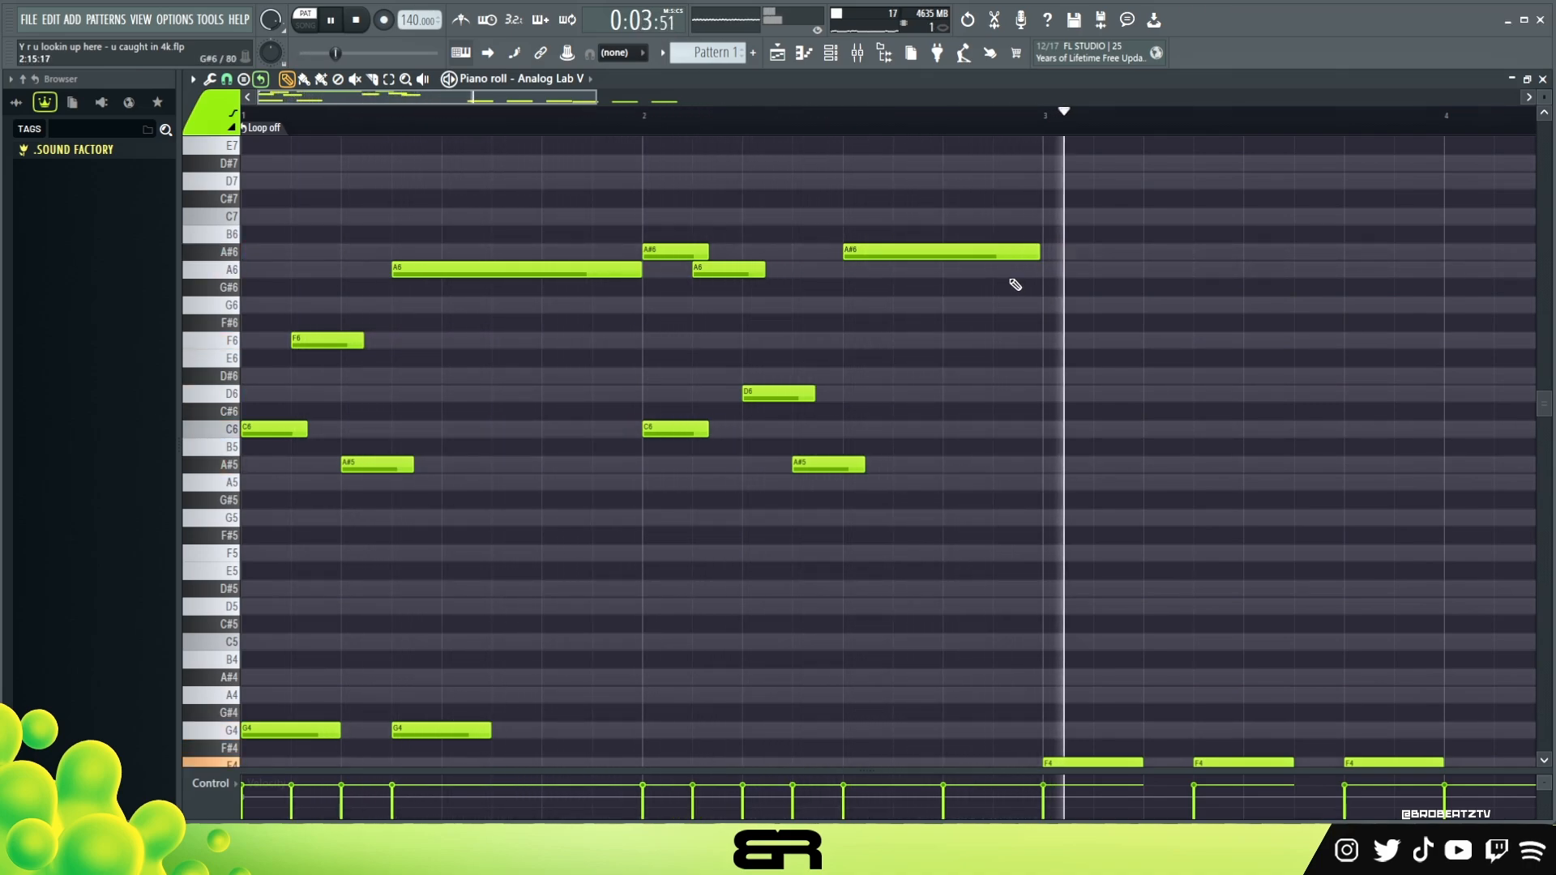
{"action": "key", "text": "space"}
Copy the two-bar melody to bars 3 and 4 and clear the selection
{"action": "scroll", "coordinate": [841, 129], "scroll_direction": "down", "scroll_amount": 2}
{"action": "left_click_drag", "start_coordinate": [894, 227], "coordinate": [244, 503]}
{"action": "left_click_drag", "start_coordinate": [267, 430], "coordinate": [878, 430]}
{"action": "scroll", "coordinate": [734, 130], "scroll_direction": "down", "scroll_amount": 3}
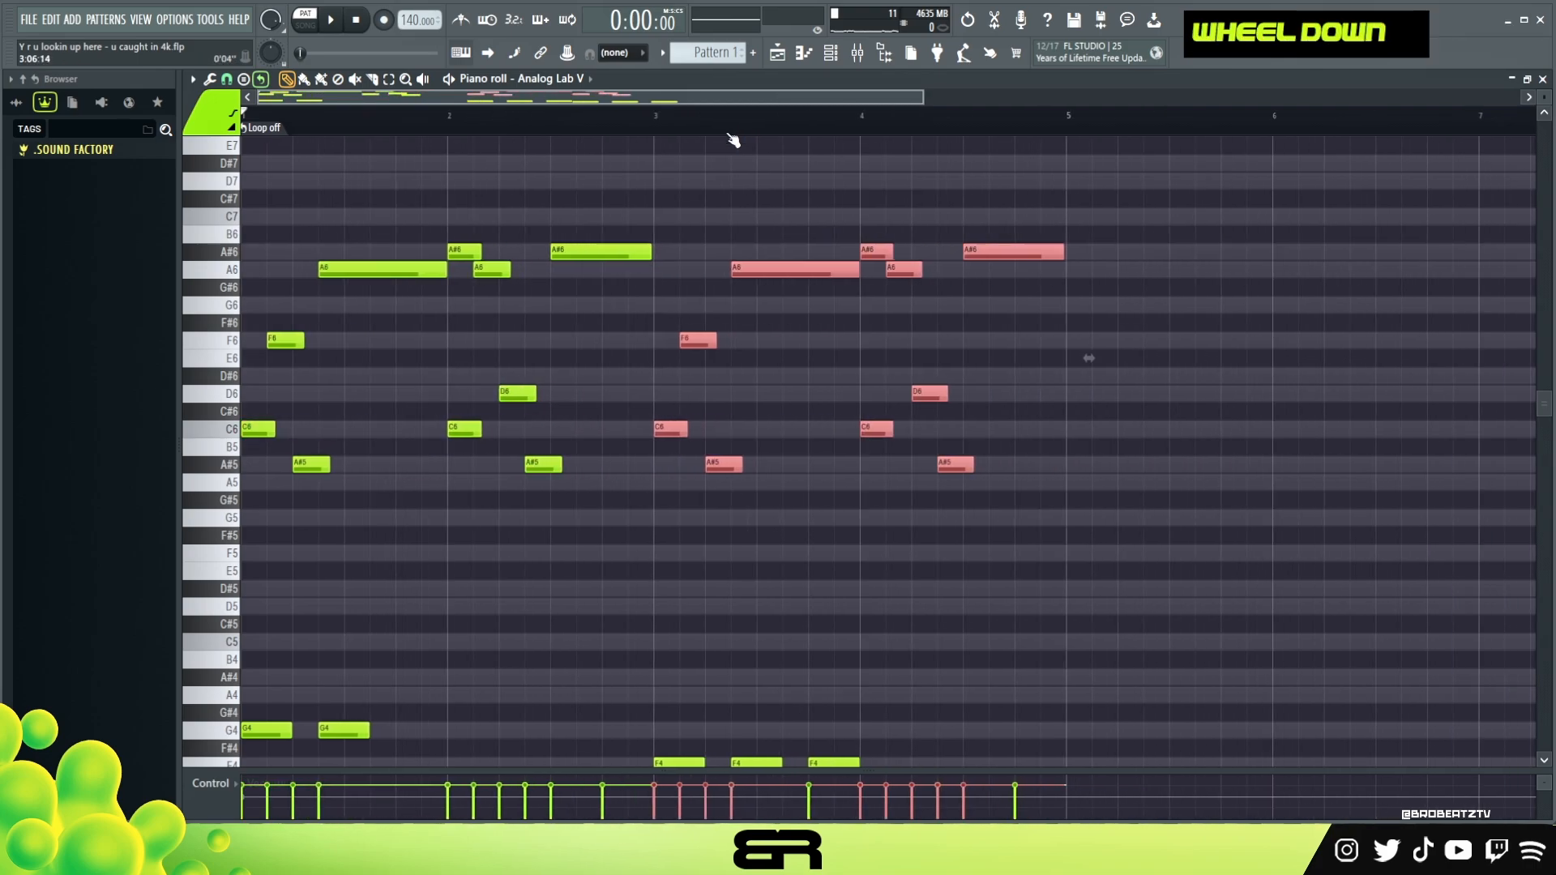
{"action": "right_click", "coordinate": [599, 120]}
Play the four-bar pattern with the melody and low notes together
{"action": "scroll", "coordinate": [867, 169], "scroll_direction": "down", "scroll_amount": 3}
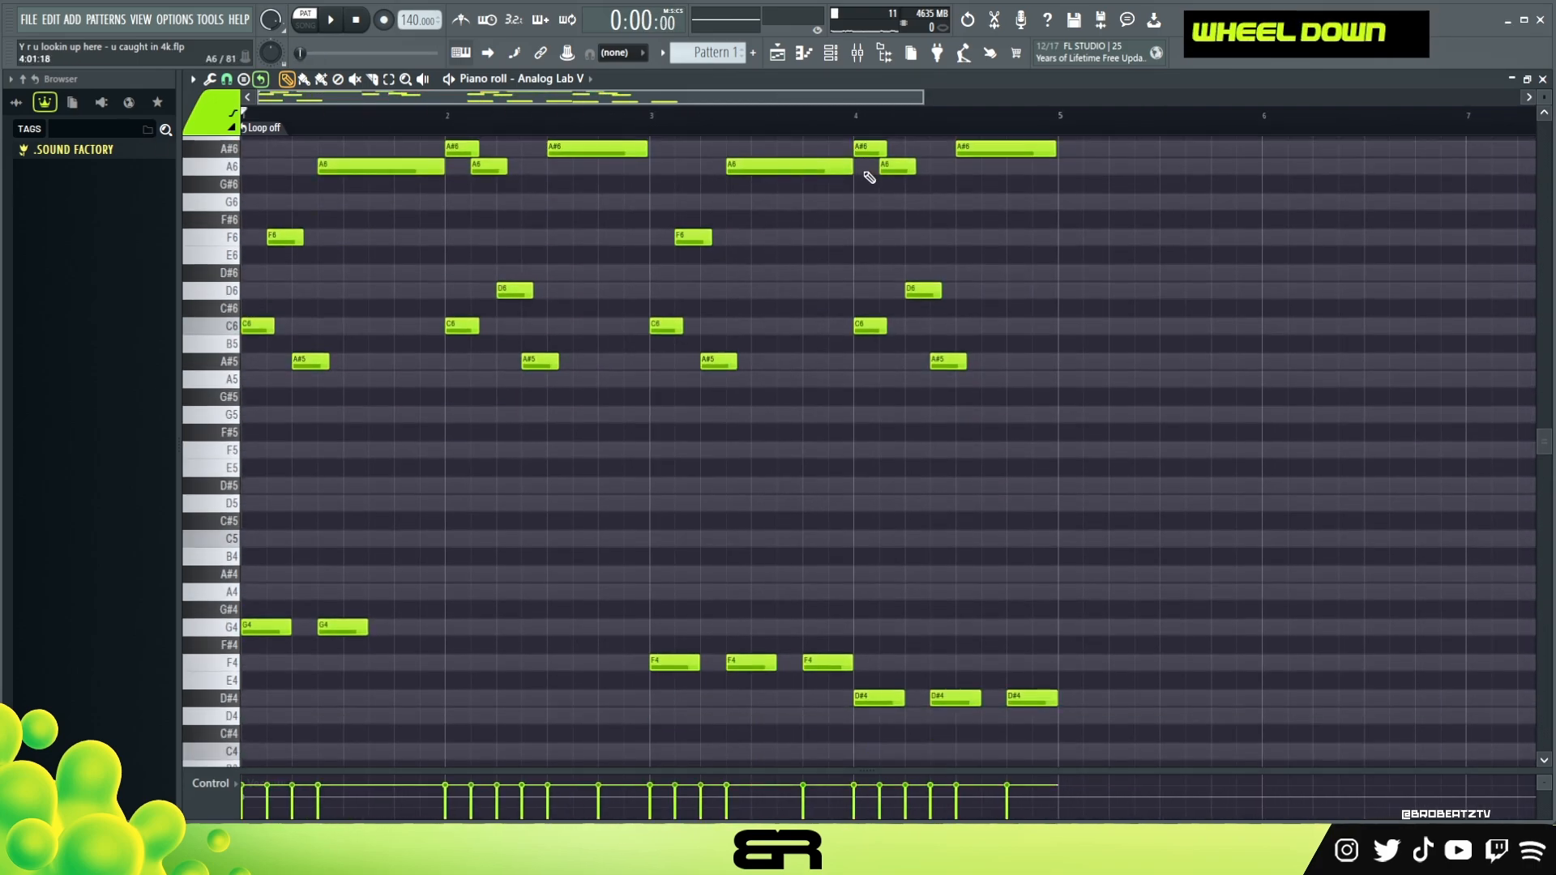
{"action": "scroll", "coordinate": [1534, 101], "scroll_direction": "down", "scroll_amount": 2}
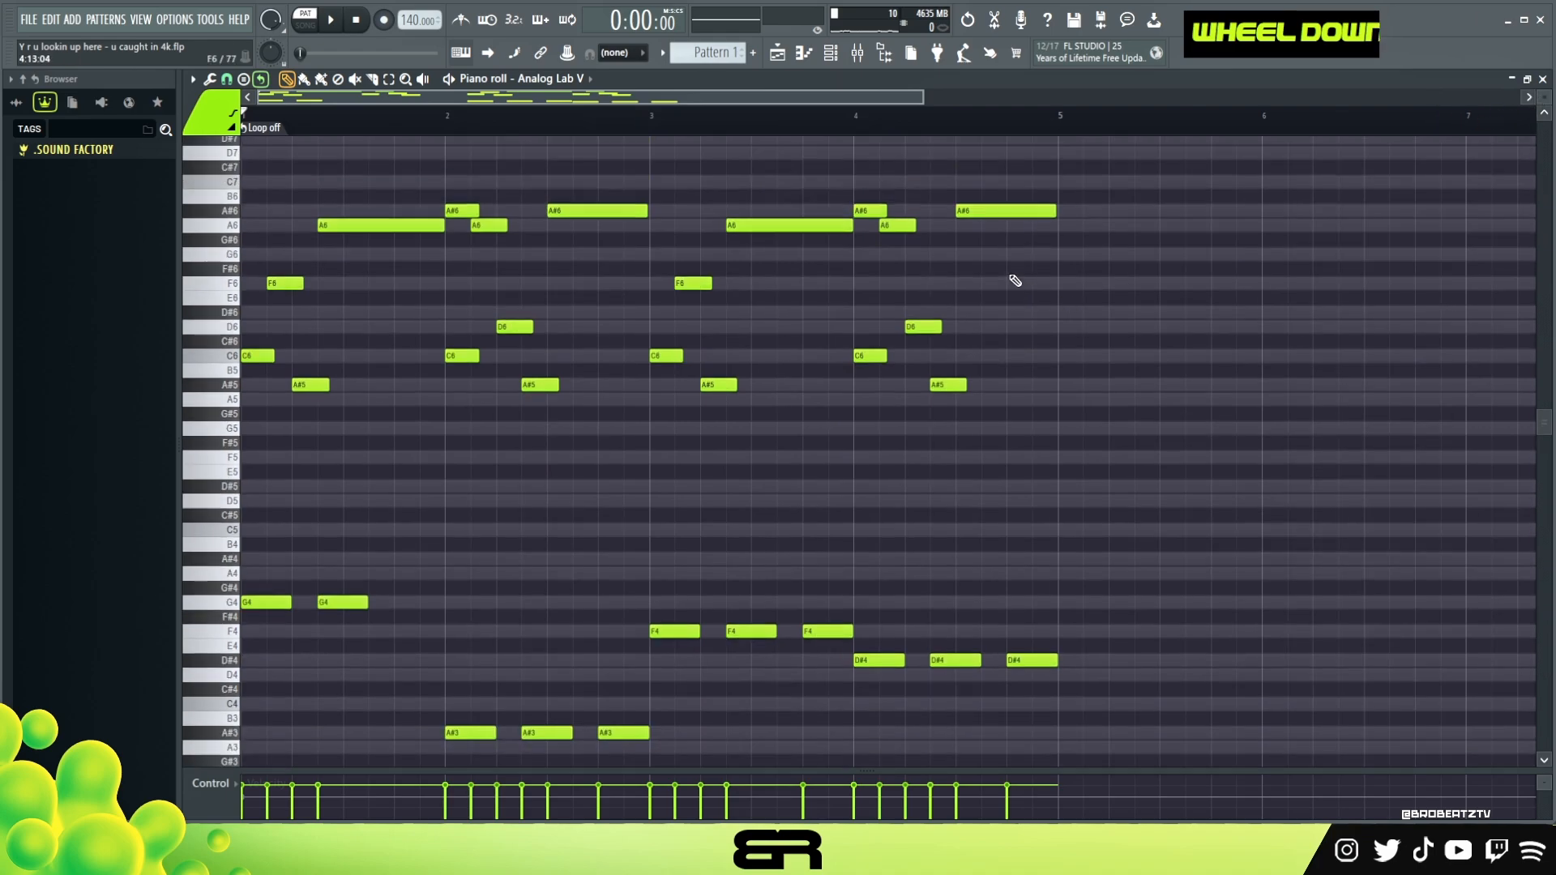
{"action": "key", "text": "space"}
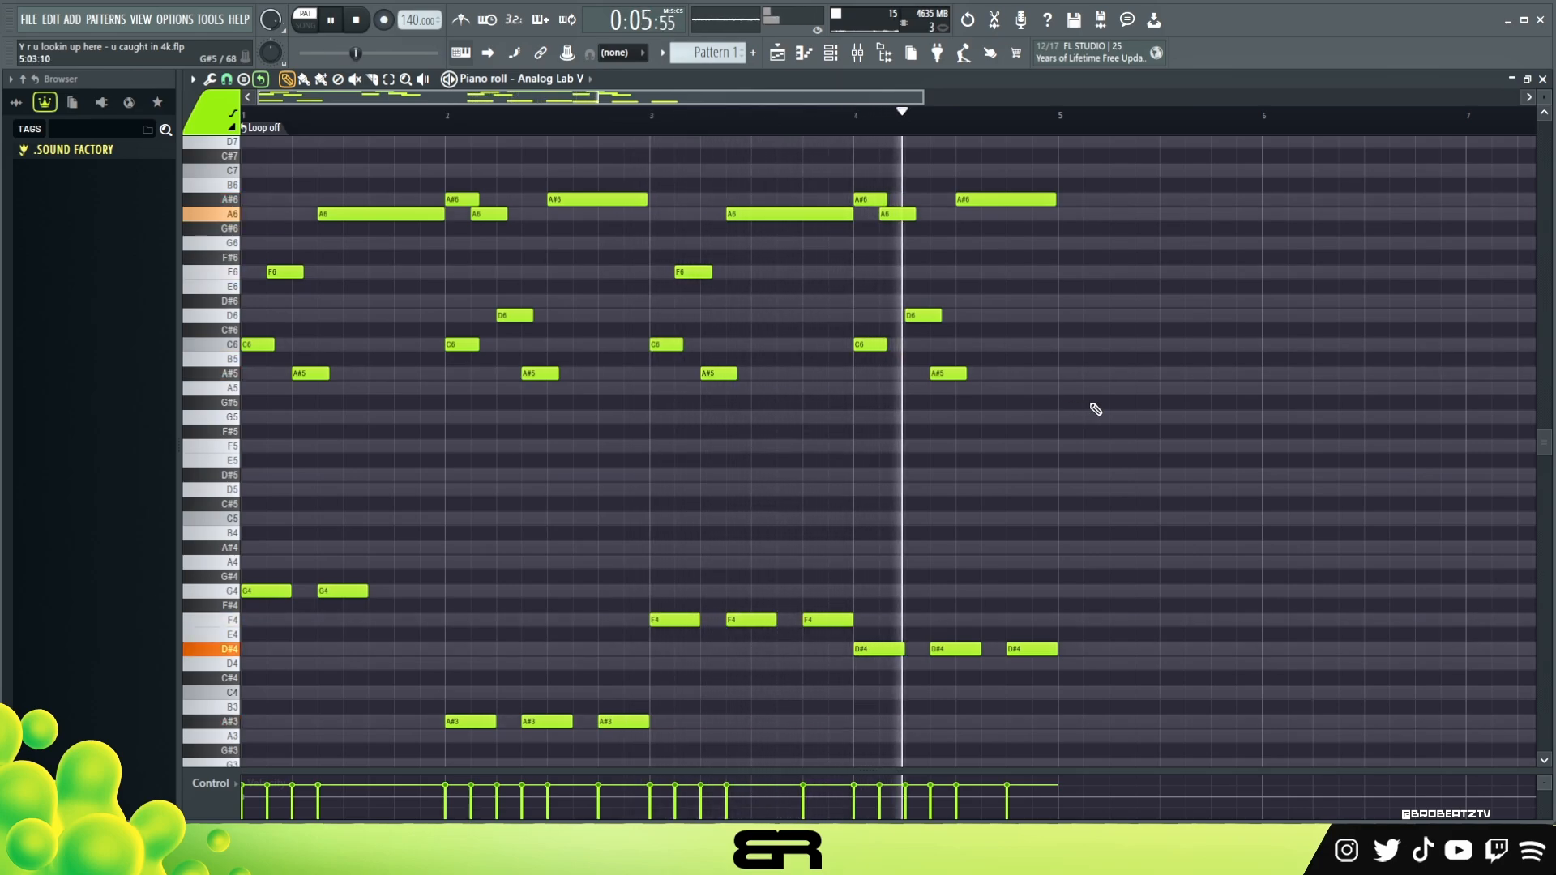
{"action": "key", "text": "space"}
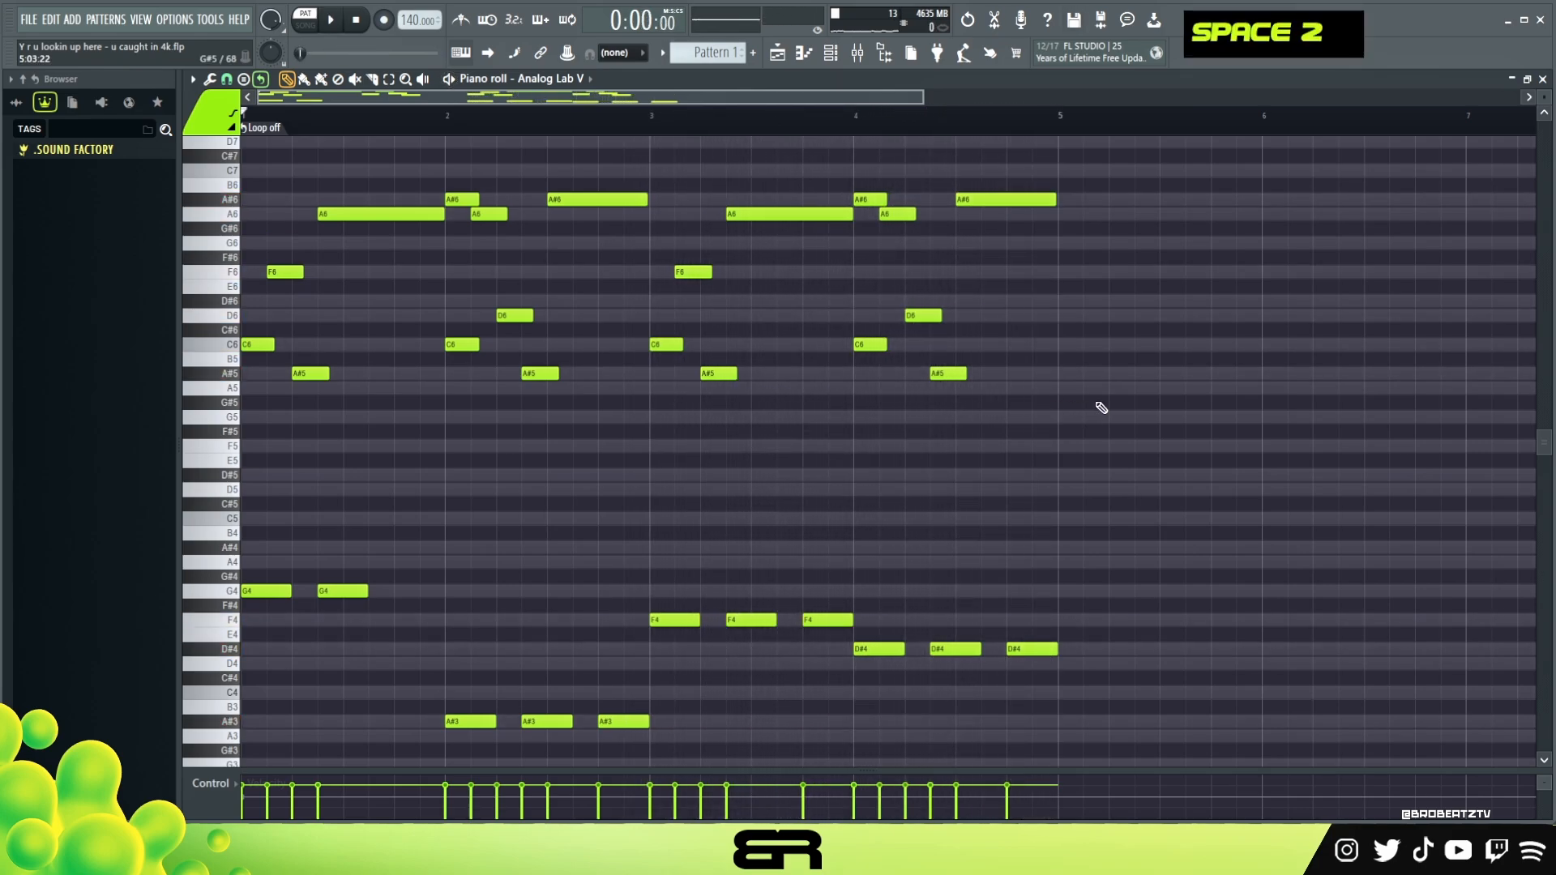
Copy all melody and low notes of the four-bar pattern into bars 5 to 8
{"action": "left_click", "coordinate": [929, 98]}
{"action": "left_click_drag", "start_coordinate": [929, 99], "coordinate": [792, 100]}
{"action": "left_click_drag", "start_coordinate": [919, 96], "coordinate": [1173, 95]}
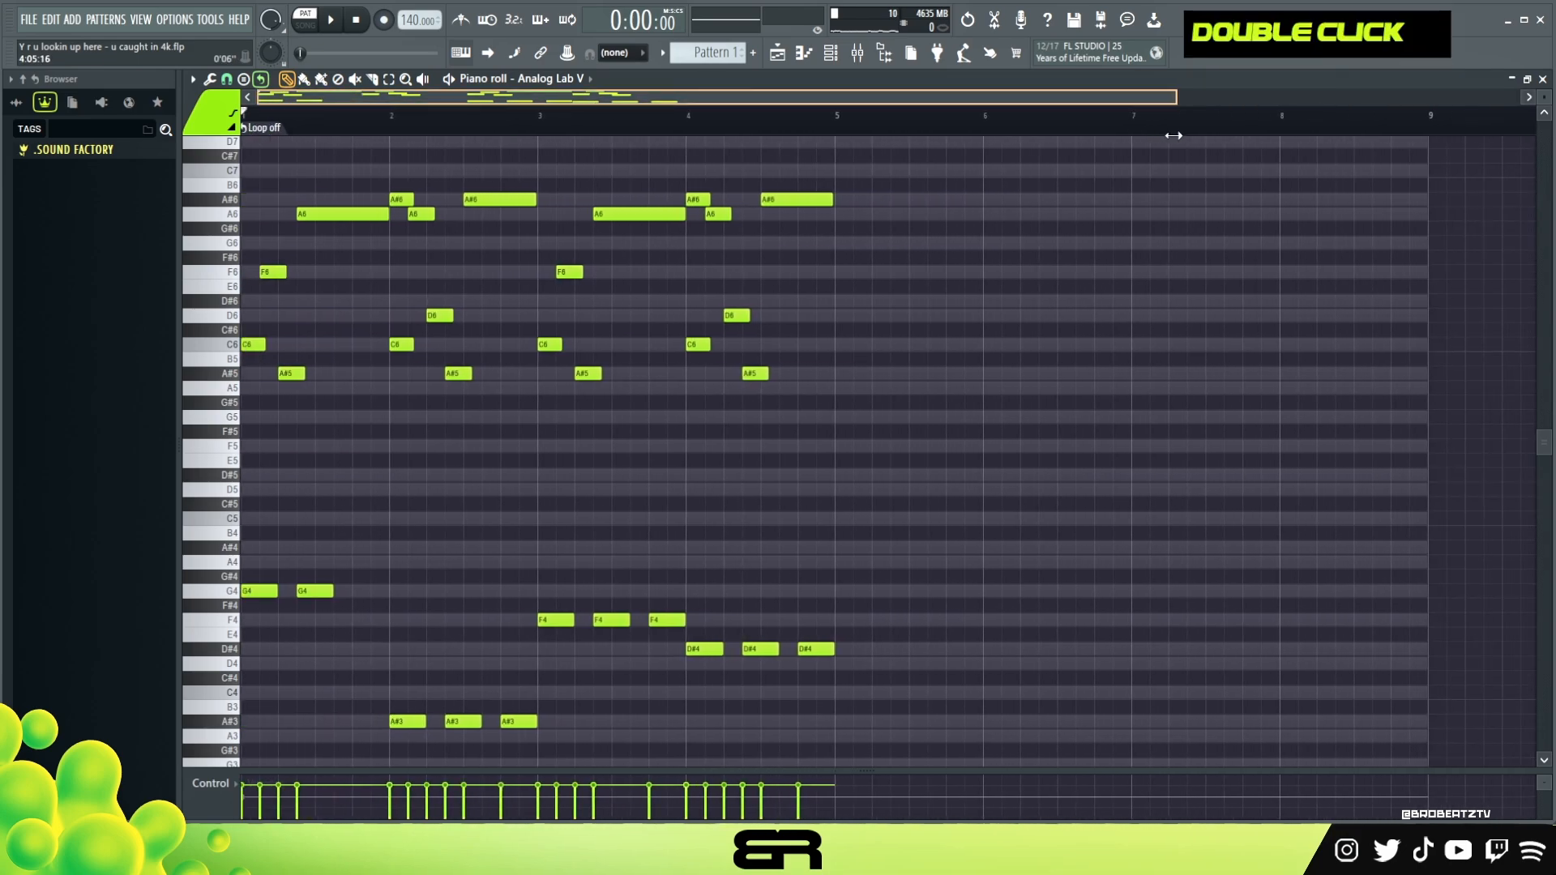
{"action": "left_click_drag", "start_coordinate": [840, 180], "coordinate": [204, 399], "text": "ctrl"}
{"action": "right_click", "coordinate": [715, 444]}
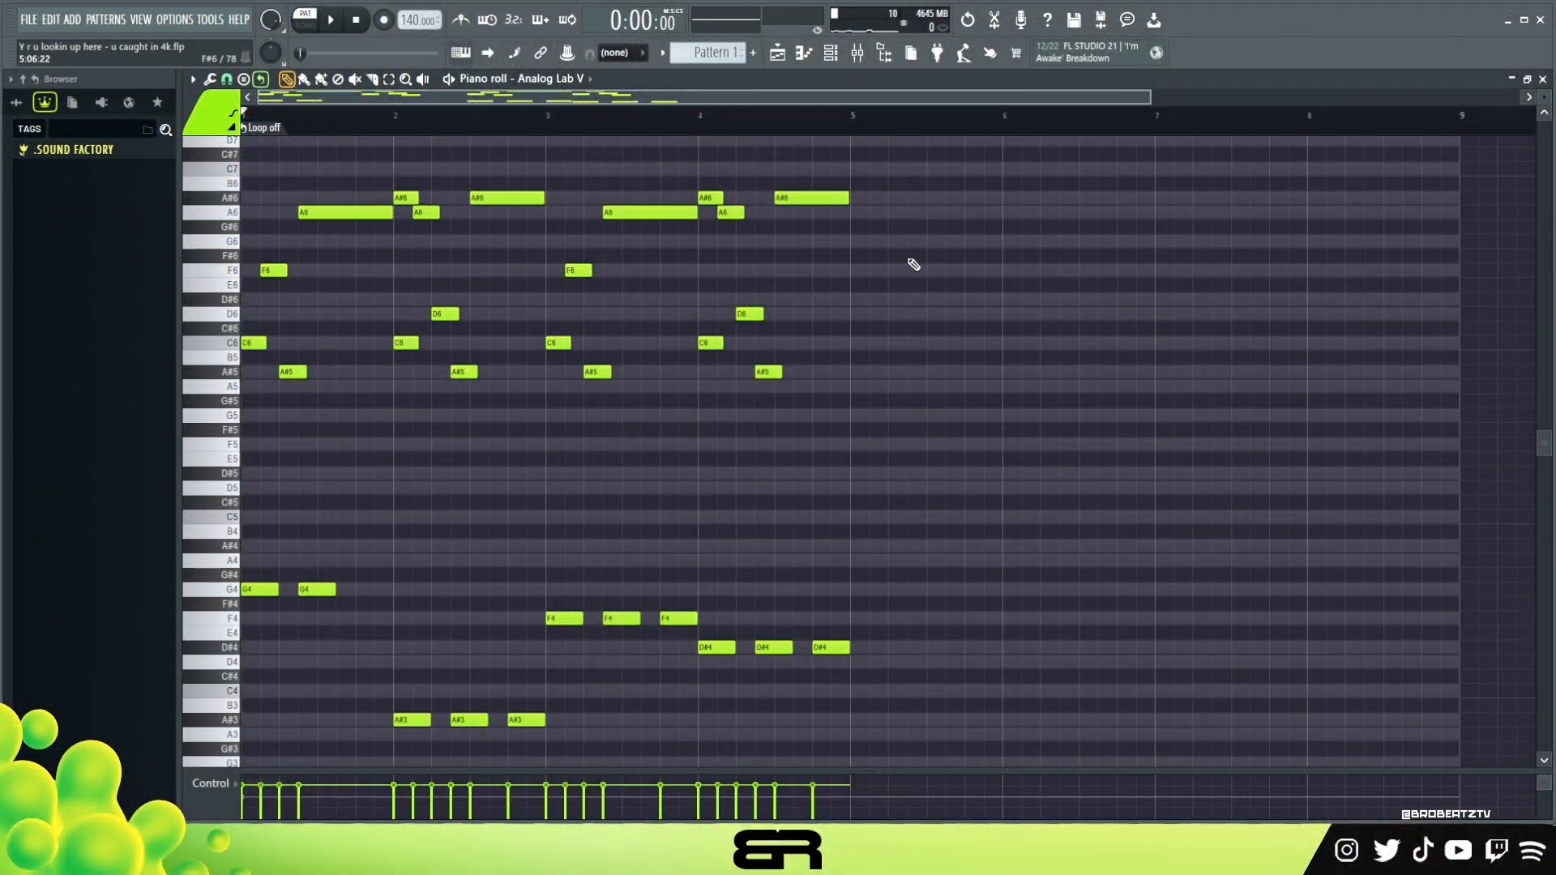
{"action": "key", "text": "ctrl+a"}
{"action": "left_click_drag", "start_coordinate": [275, 342], "coordinate": [885, 343], "text": "shift"}
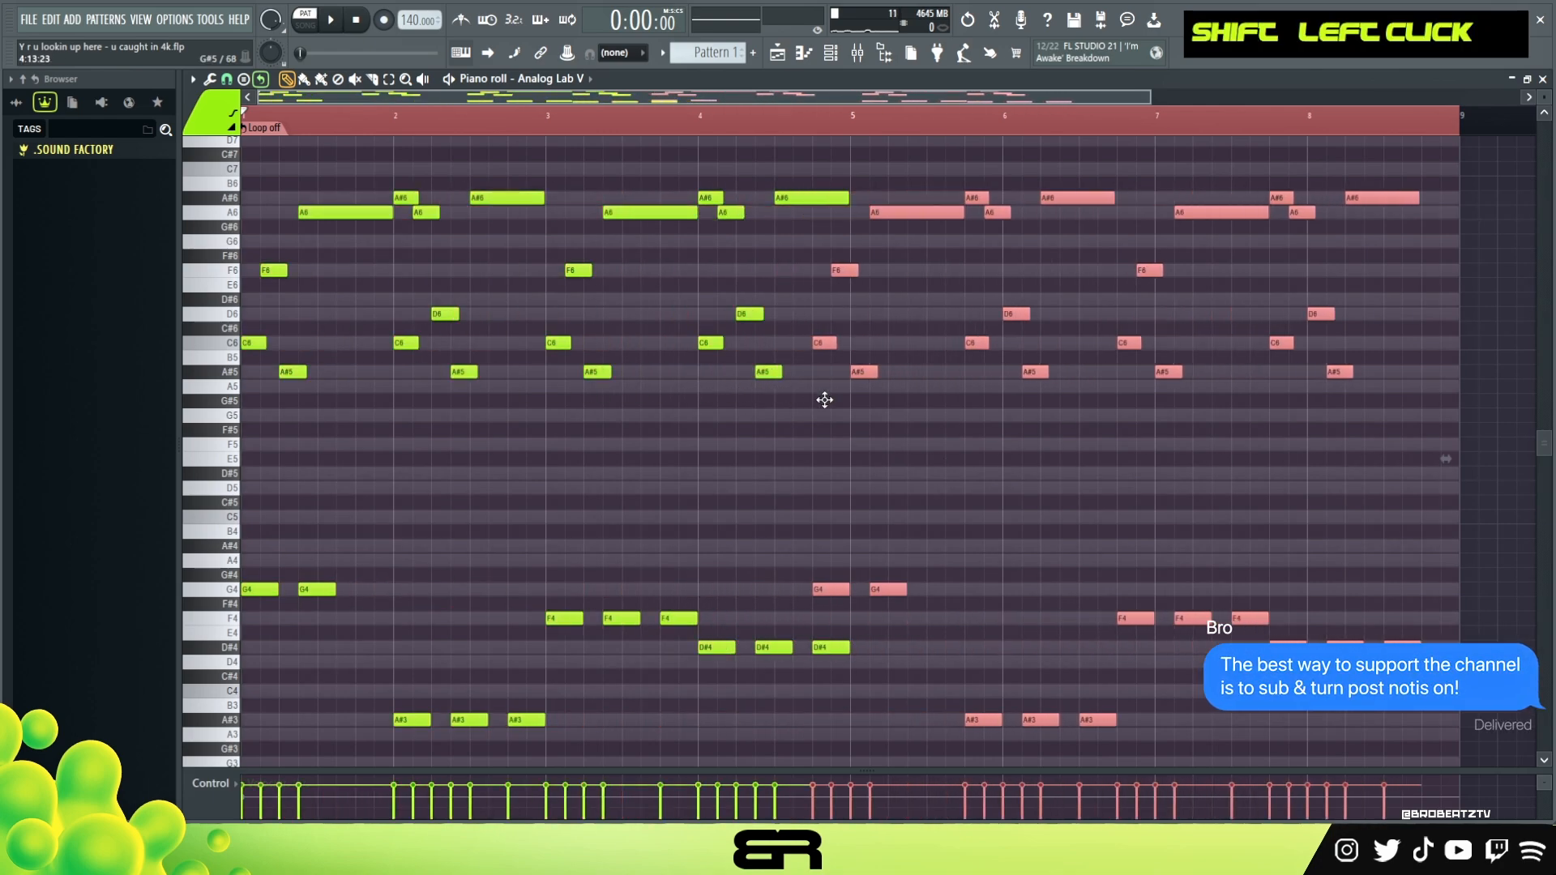
{"action": "key", "text": "ctrl+d"}
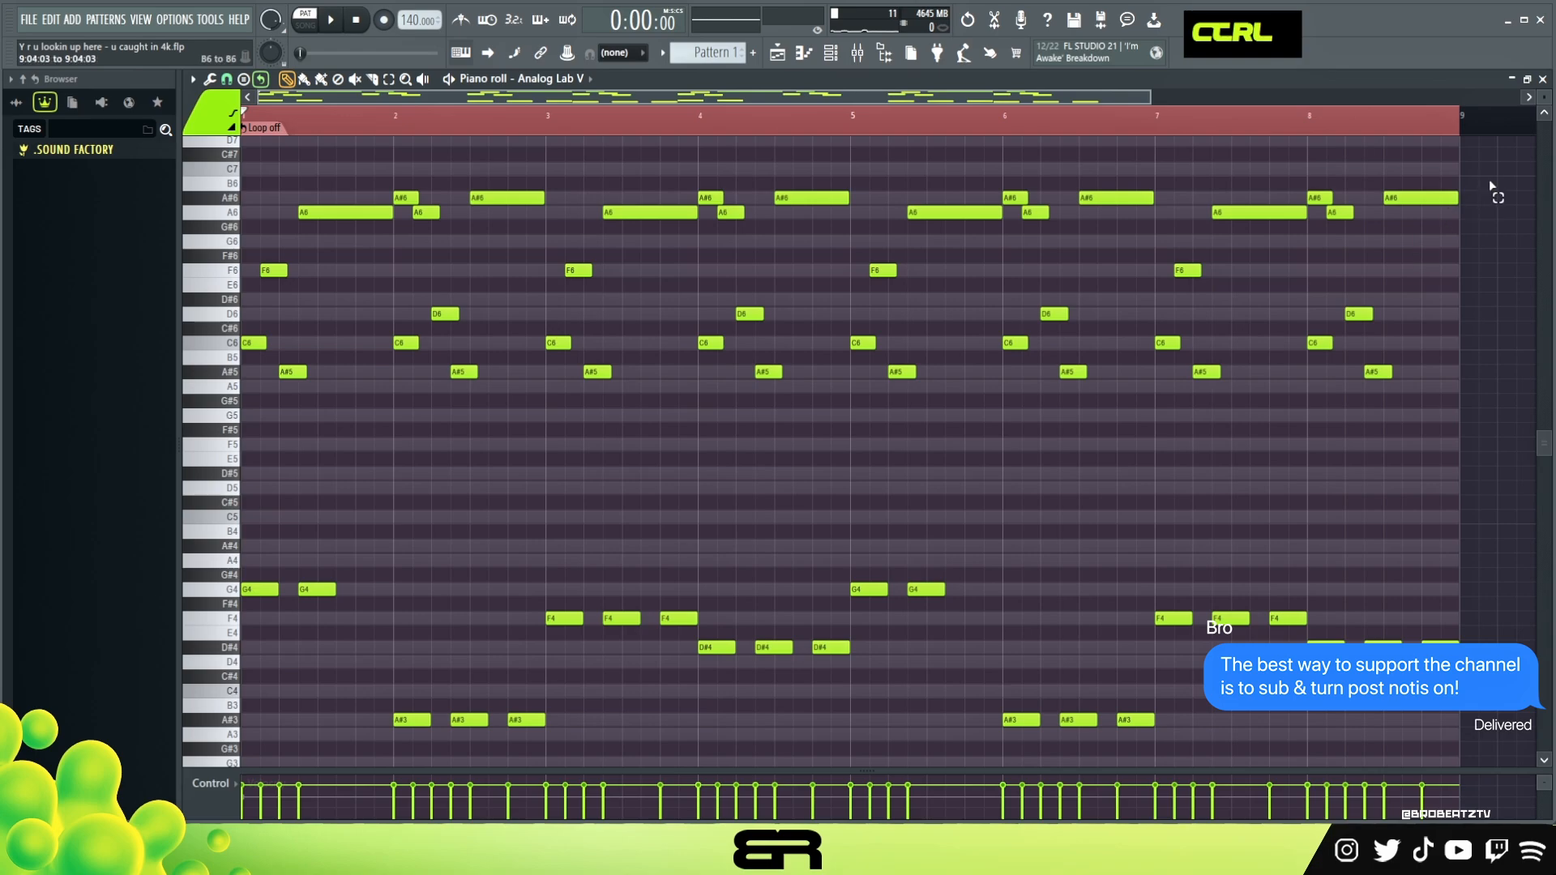
Delete the high melody notes in bars 7 and 8 and clear the time selection
{"action": "left_click_drag", "start_coordinate": [1491, 177], "coordinate": [1159, 425], "text": "ctrl"}
{"action": "key", "text": "Delete"}
{"action": "right_click", "coordinate": [1128, 124]}
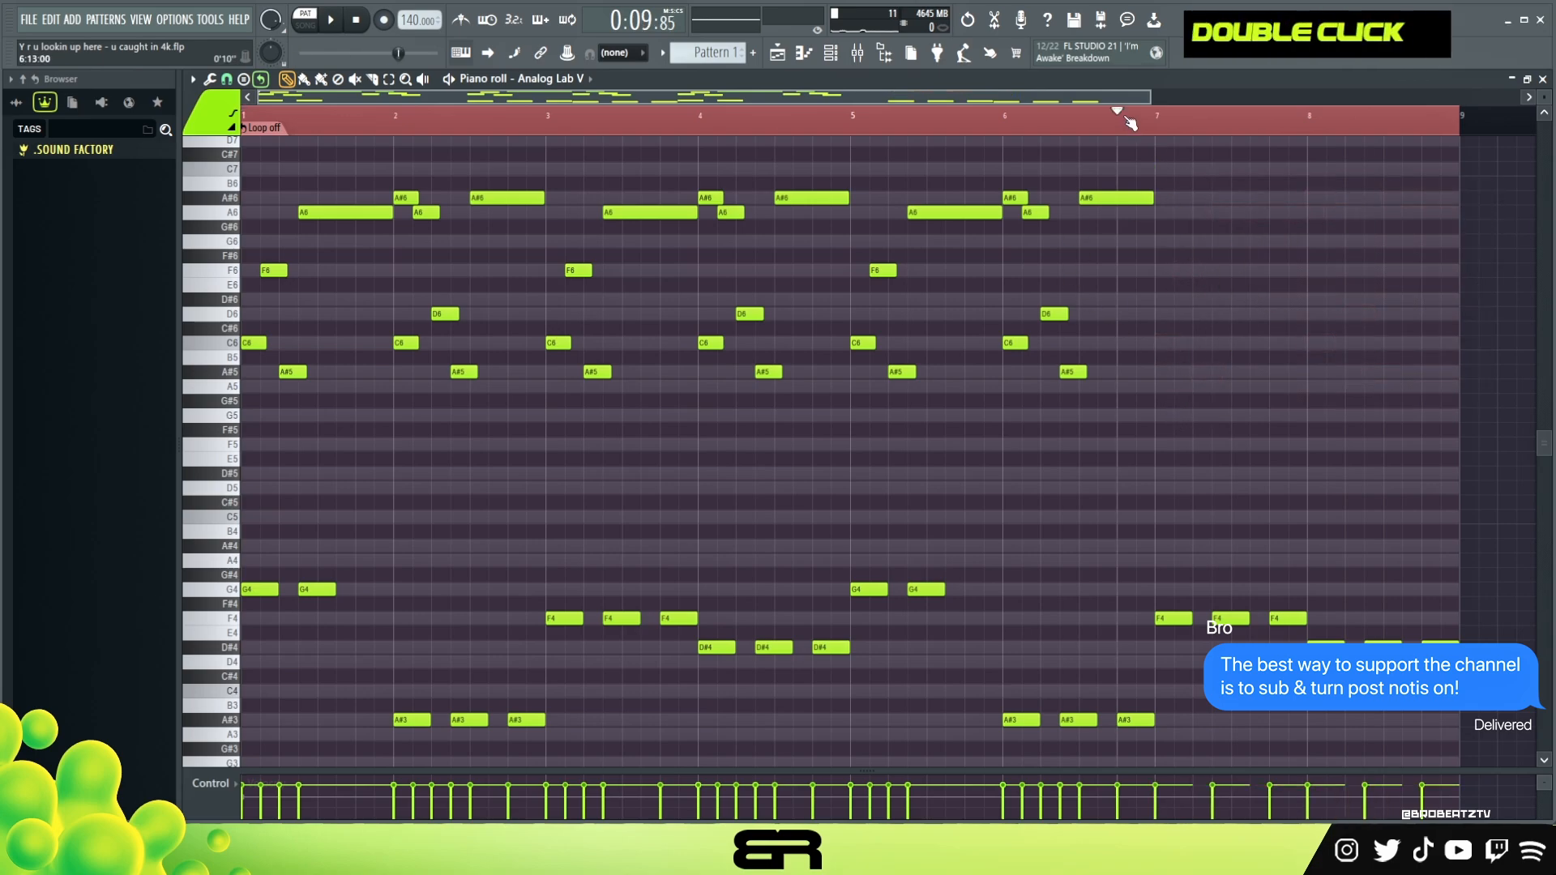
{"action": "double_click", "coordinate": [1084, 123]}
In bar 5, move the F6 note one step later and lower the long A6 note by an octave, checking it by ear
{"action": "scroll", "coordinate": [1083, 117], "scroll_direction": "up", "scroll_amount": 3}
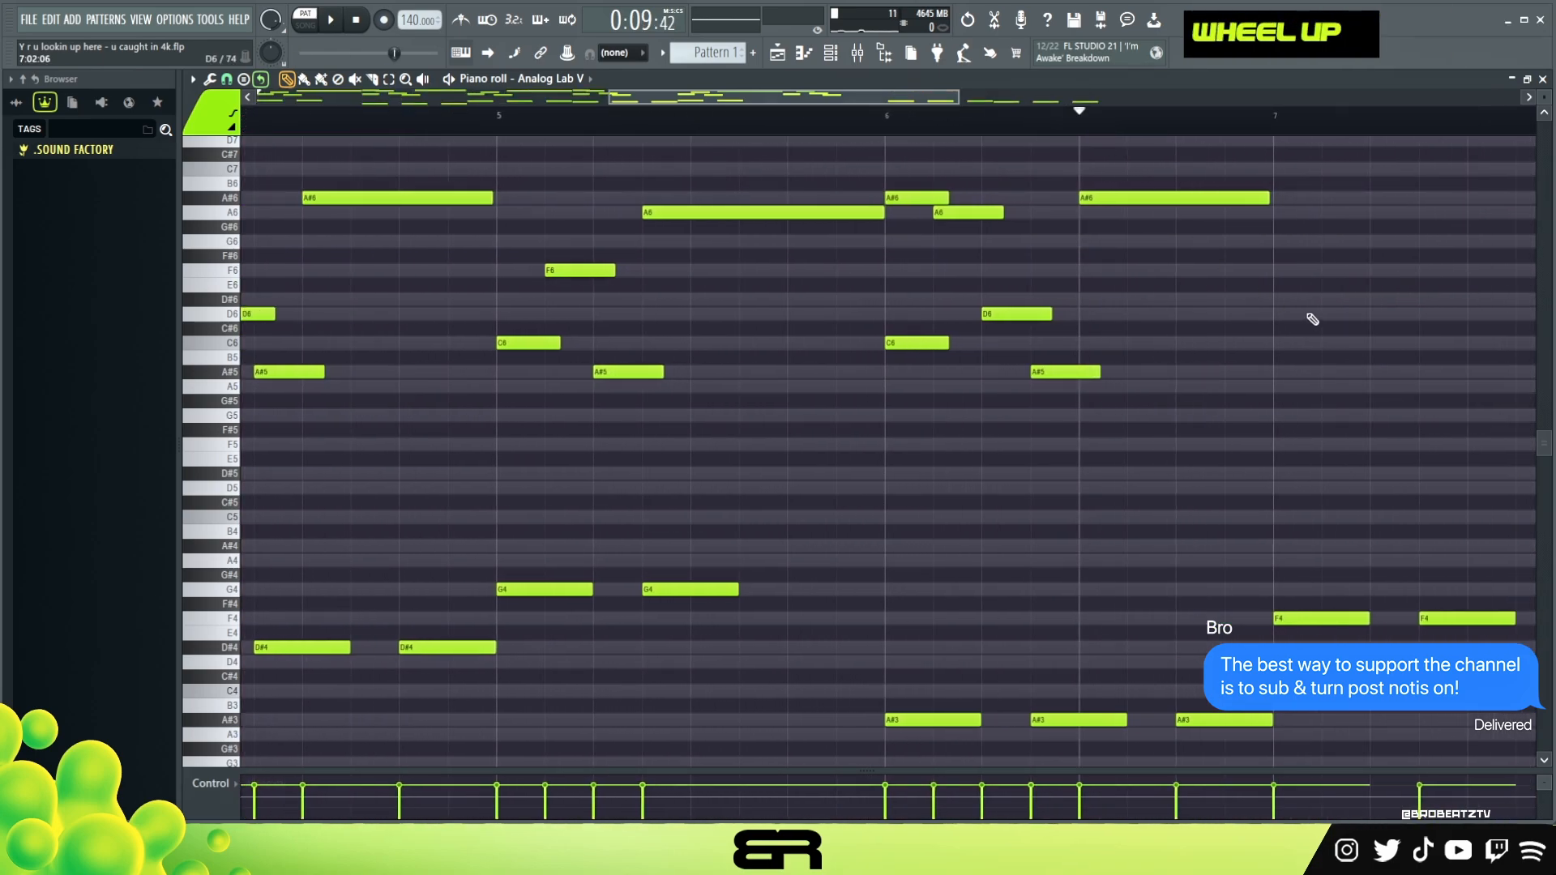
{"action": "scroll", "coordinate": [1303, 319], "scroll_direction": "up", "scroll_amount": 1}
{"action": "scroll", "coordinate": [1543, 98], "scroll_direction": "up", "scroll_amount": 1}
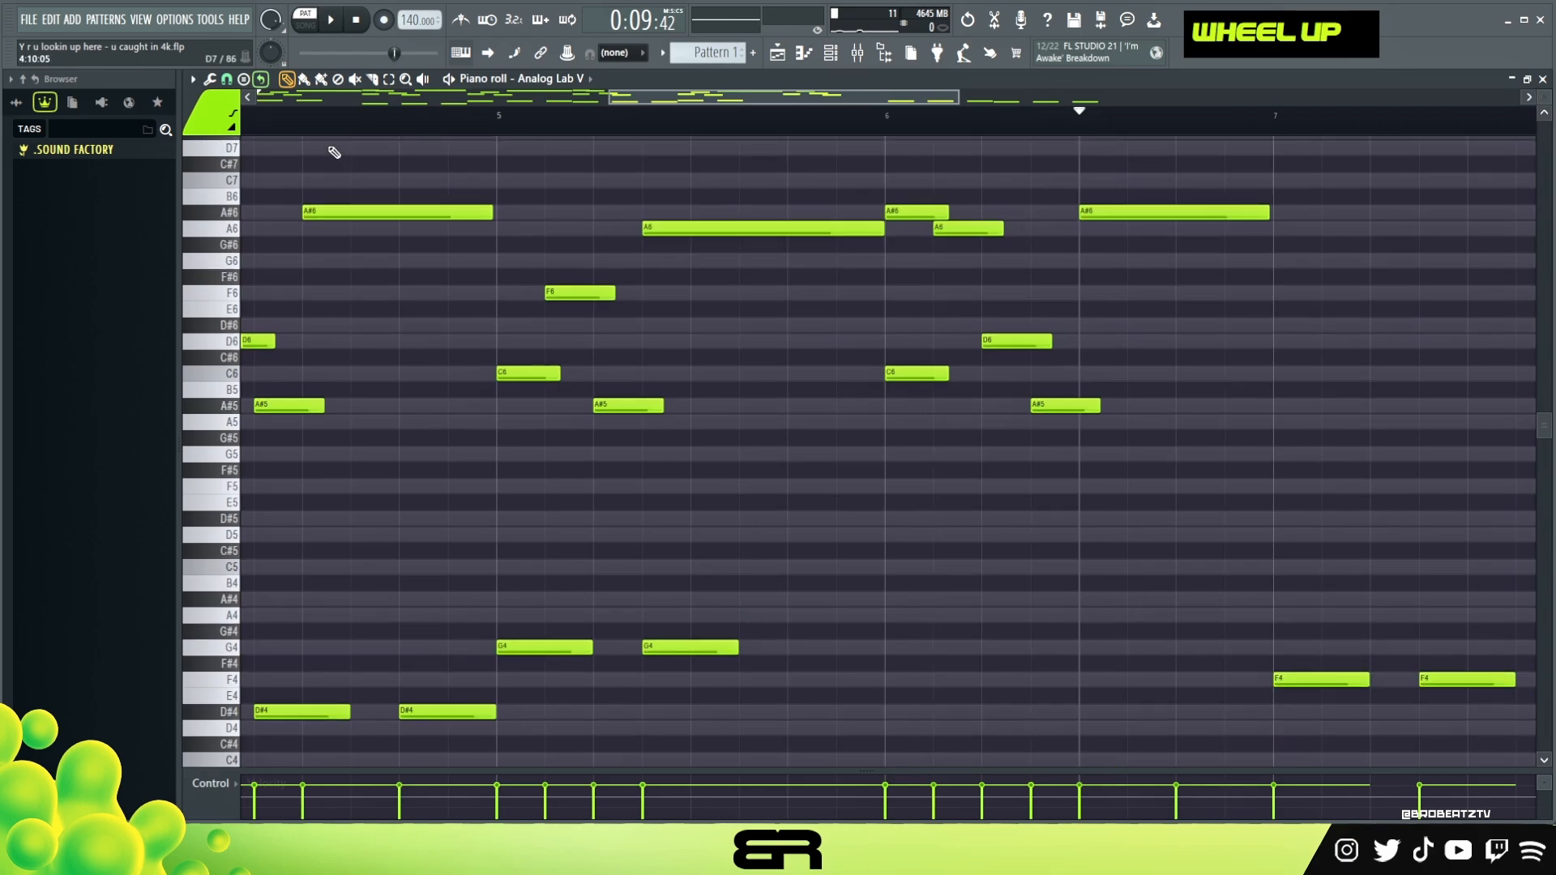
{"action": "left_click", "coordinate": [227, 79]}
{"action": "left_click", "coordinate": [251, 261]}
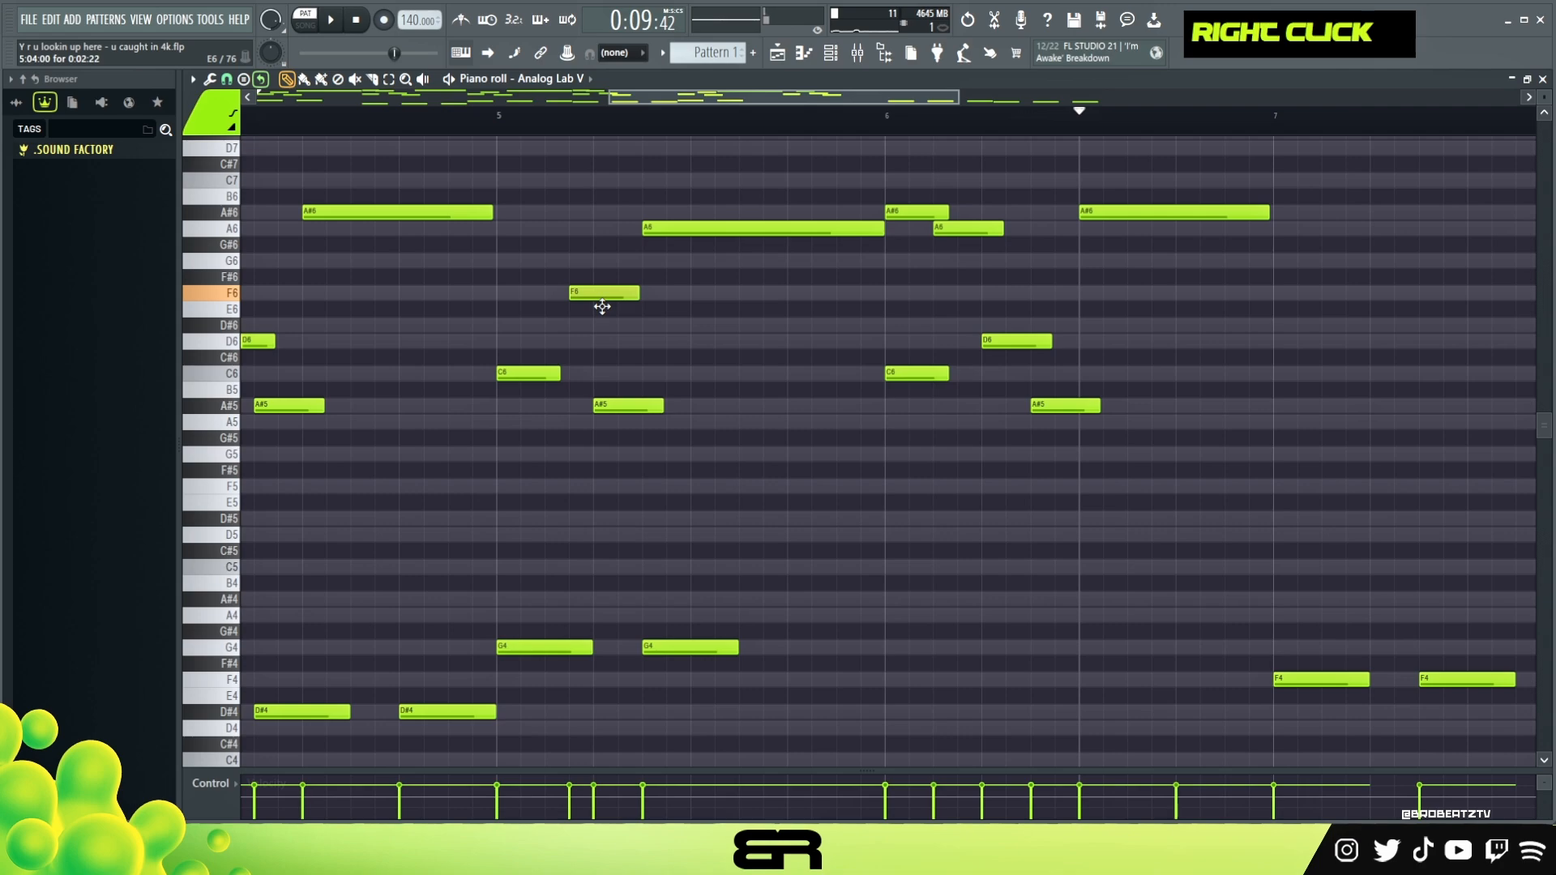
{"action": "left_click", "coordinate": [695, 228], "text": "ctrl"}
{"action": "key", "text": "ctrl+Down"}
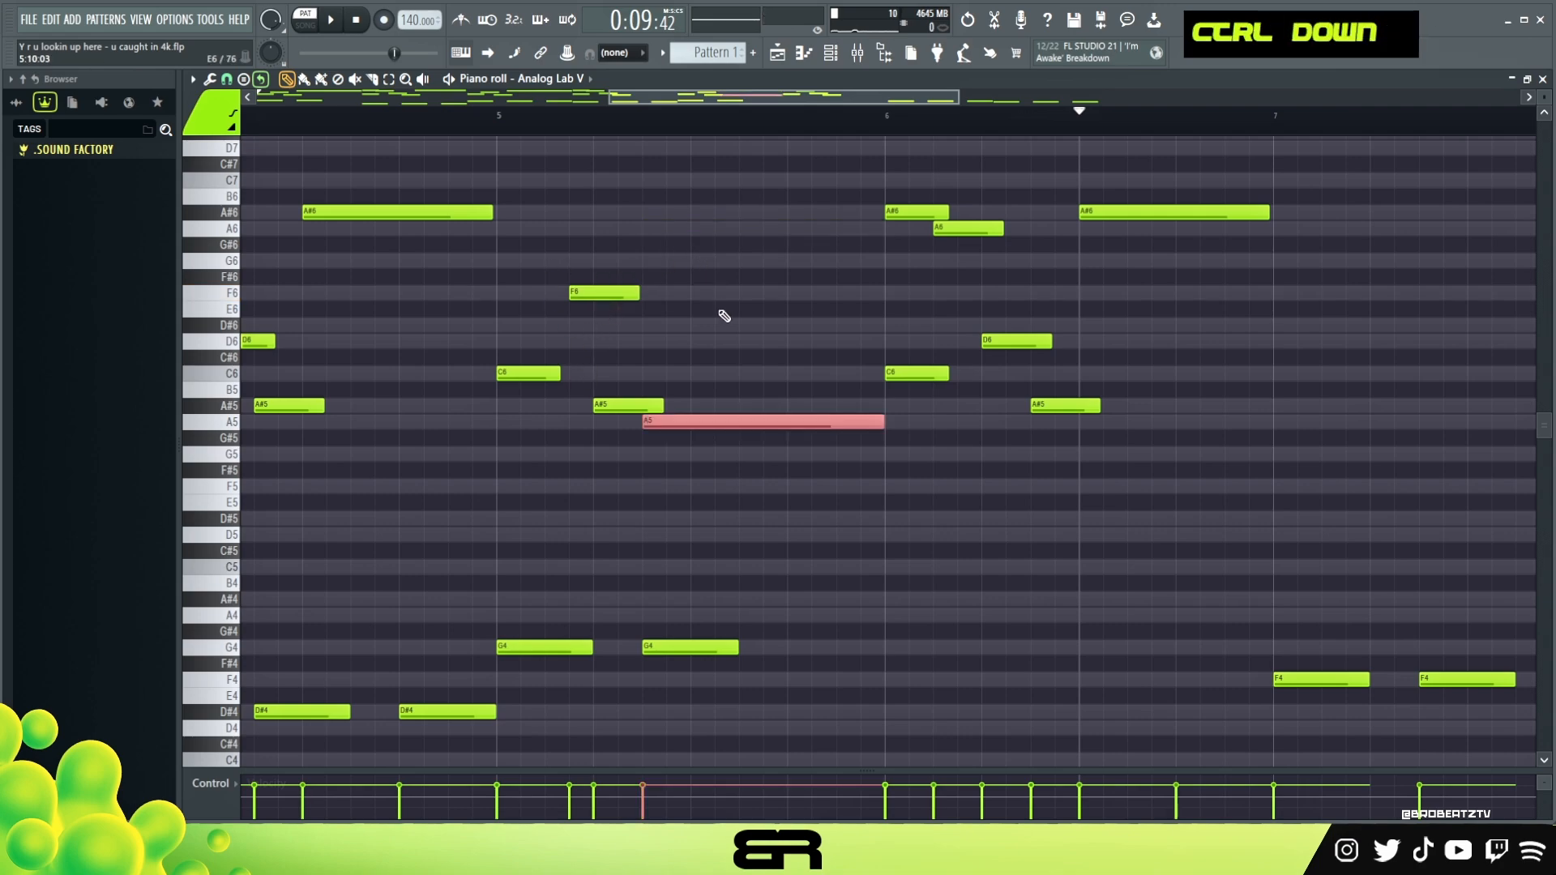
{"action": "right_click", "coordinate": [694, 305]}
{"action": "key", "text": "space"}
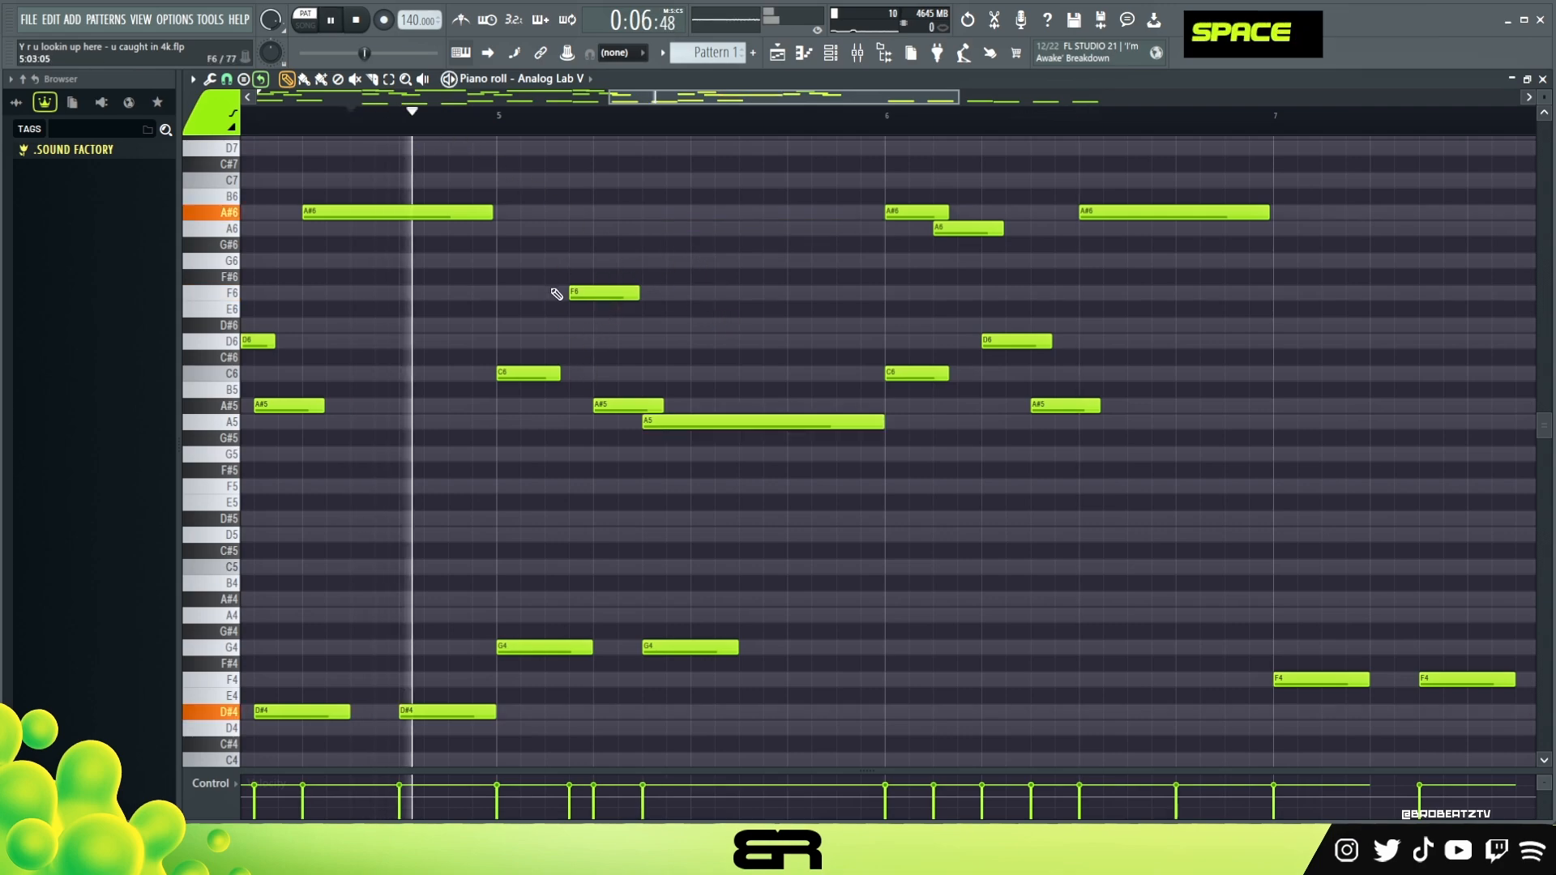
{"action": "key", "text": "space"}
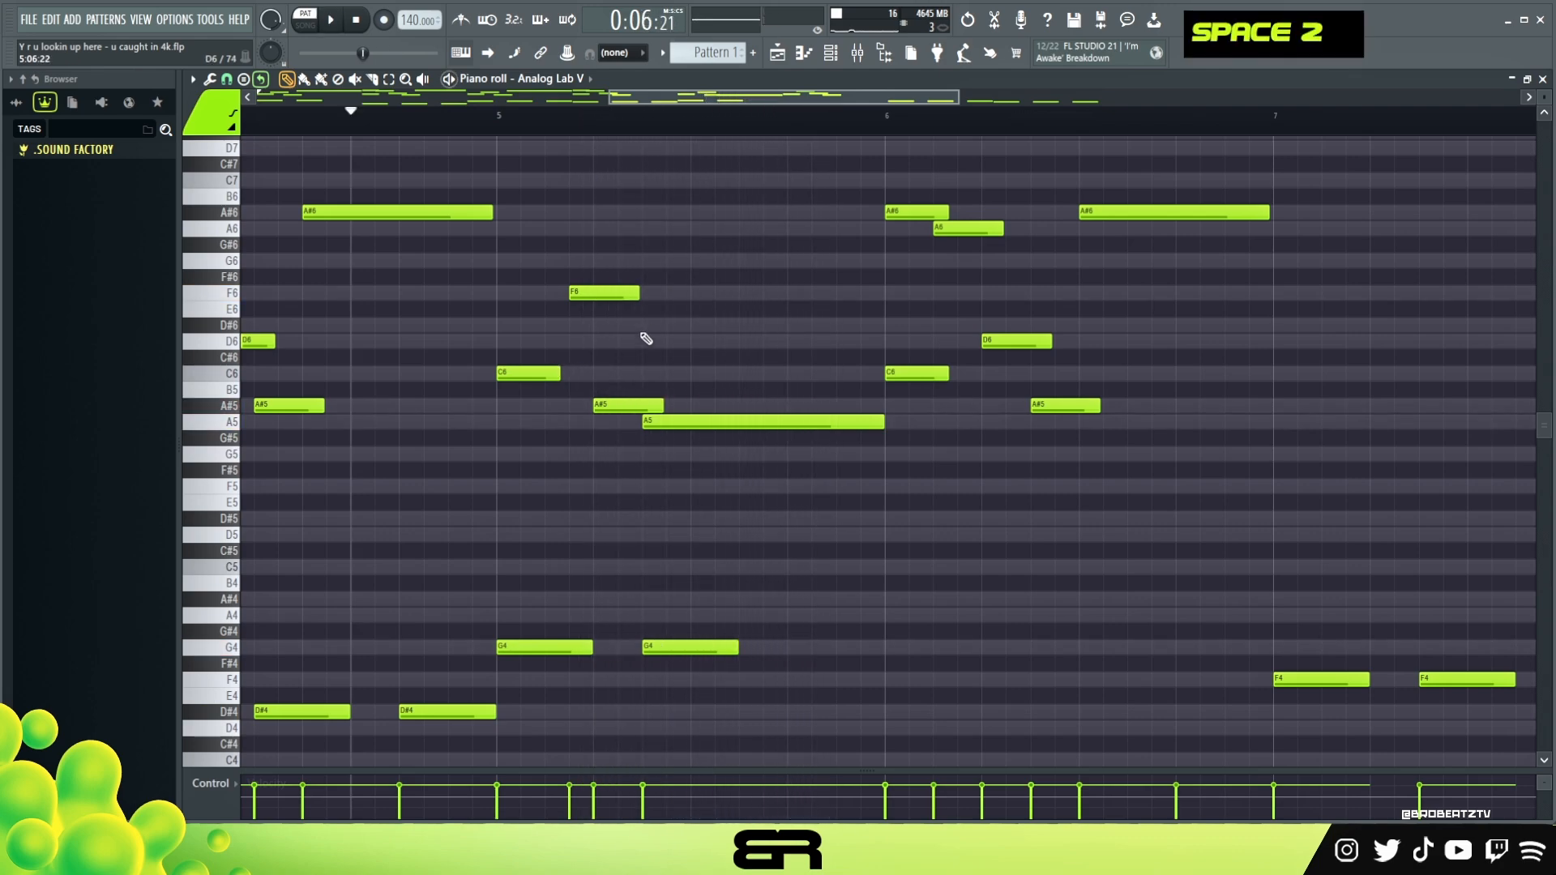
Add an F5 note at the end of bar 5 and shorten the long A5 note so it ends before bar 6
{"action": "left_click", "coordinate": [597, 294], "text": "ctrl"}
{"action": "left_click_drag", "start_coordinate": [597, 293], "coordinate": [820, 296], "text": "shift"}
{"action": "key", "text": "ctrl+Down"}
{"action": "left_click_drag", "start_coordinate": [860, 486], "coordinate": [888, 489], "text": "alt"}
{"action": "right_click", "coordinate": [897, 476]}
{"action": "left_click", "coordinate": [887, 424], "text": "alt"}
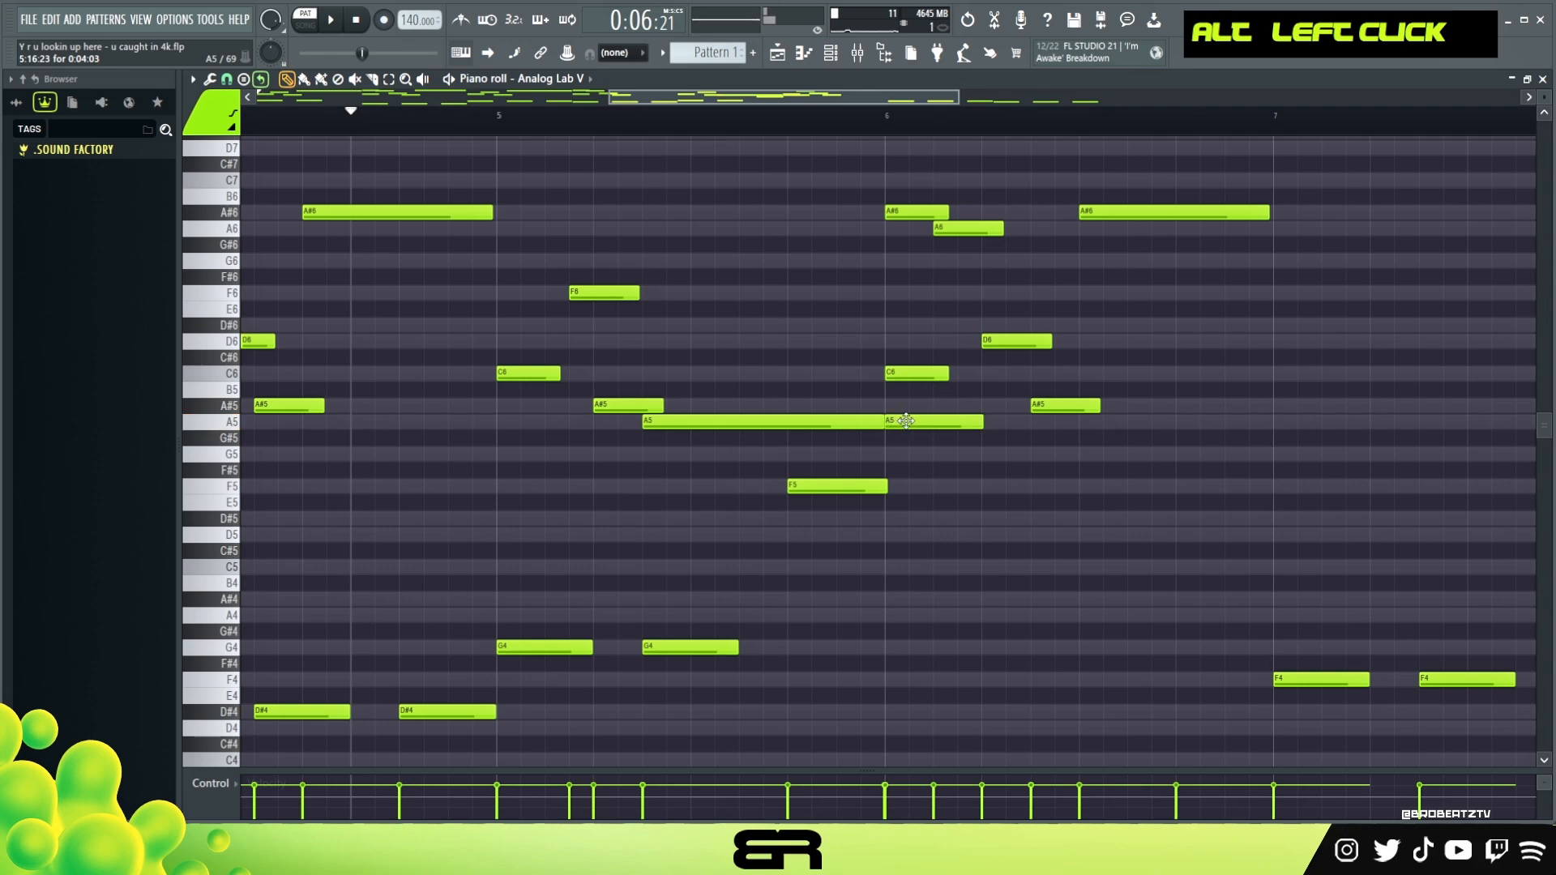
{"action": "key", "text": "space"}
{"action": "left_click_drag", "start_coordinate": [881, 422], "coordinate": [857, 443], "text": "alt"}
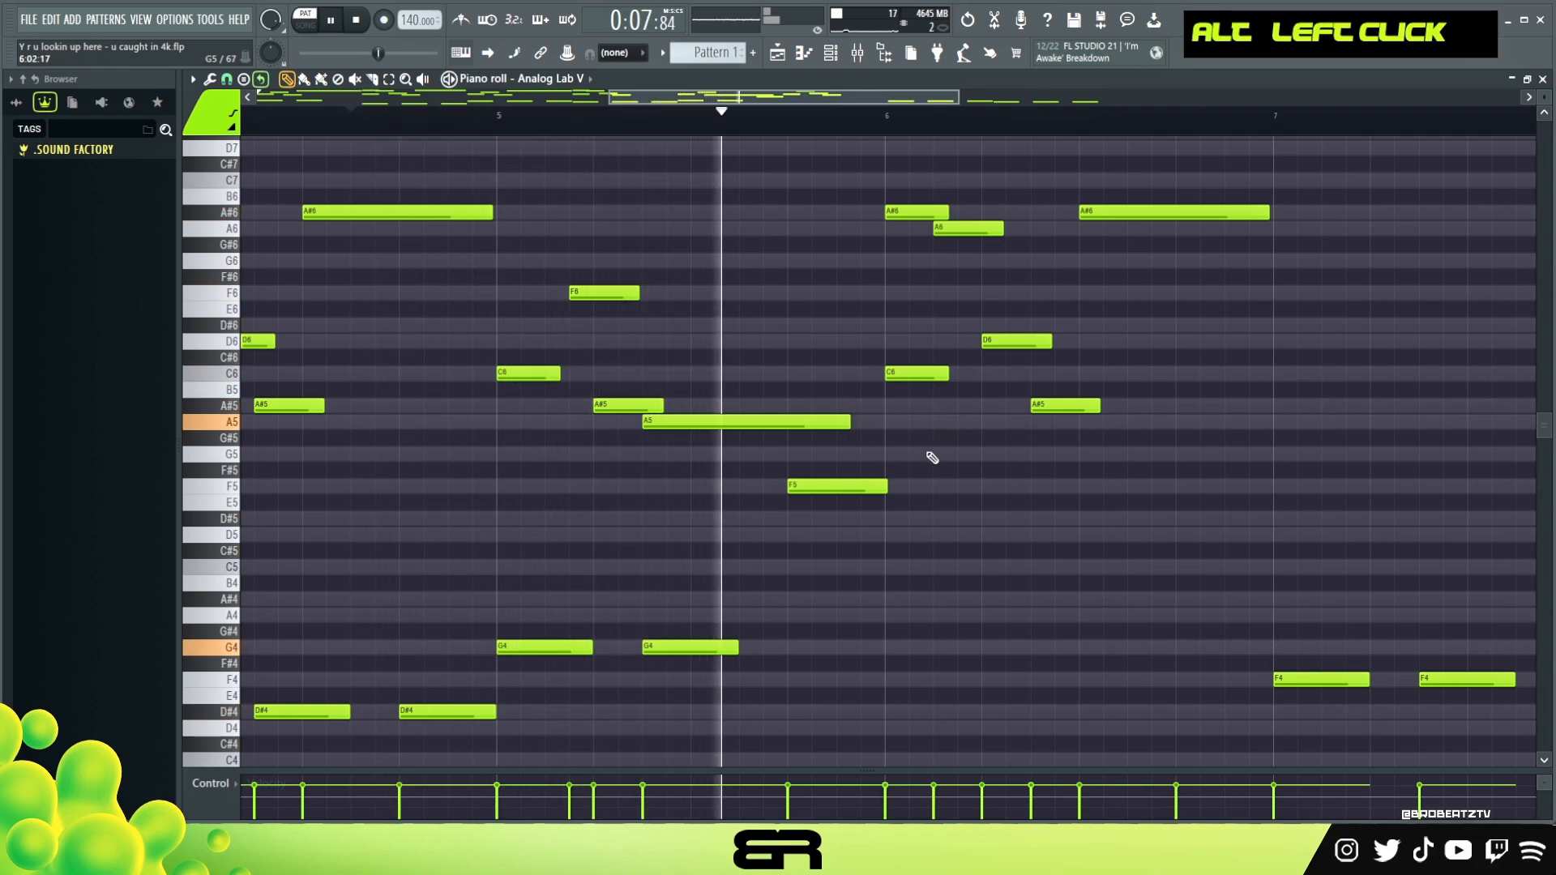
{"action": "key", "text": "space"}
Move the short A#6 note in bar 6 three steps later and the short A6 note two steps later
{"action": "left_click_drag", "start_coordinate": [996, 261], "coordinate": [898, 192], "text": "ctrl"}
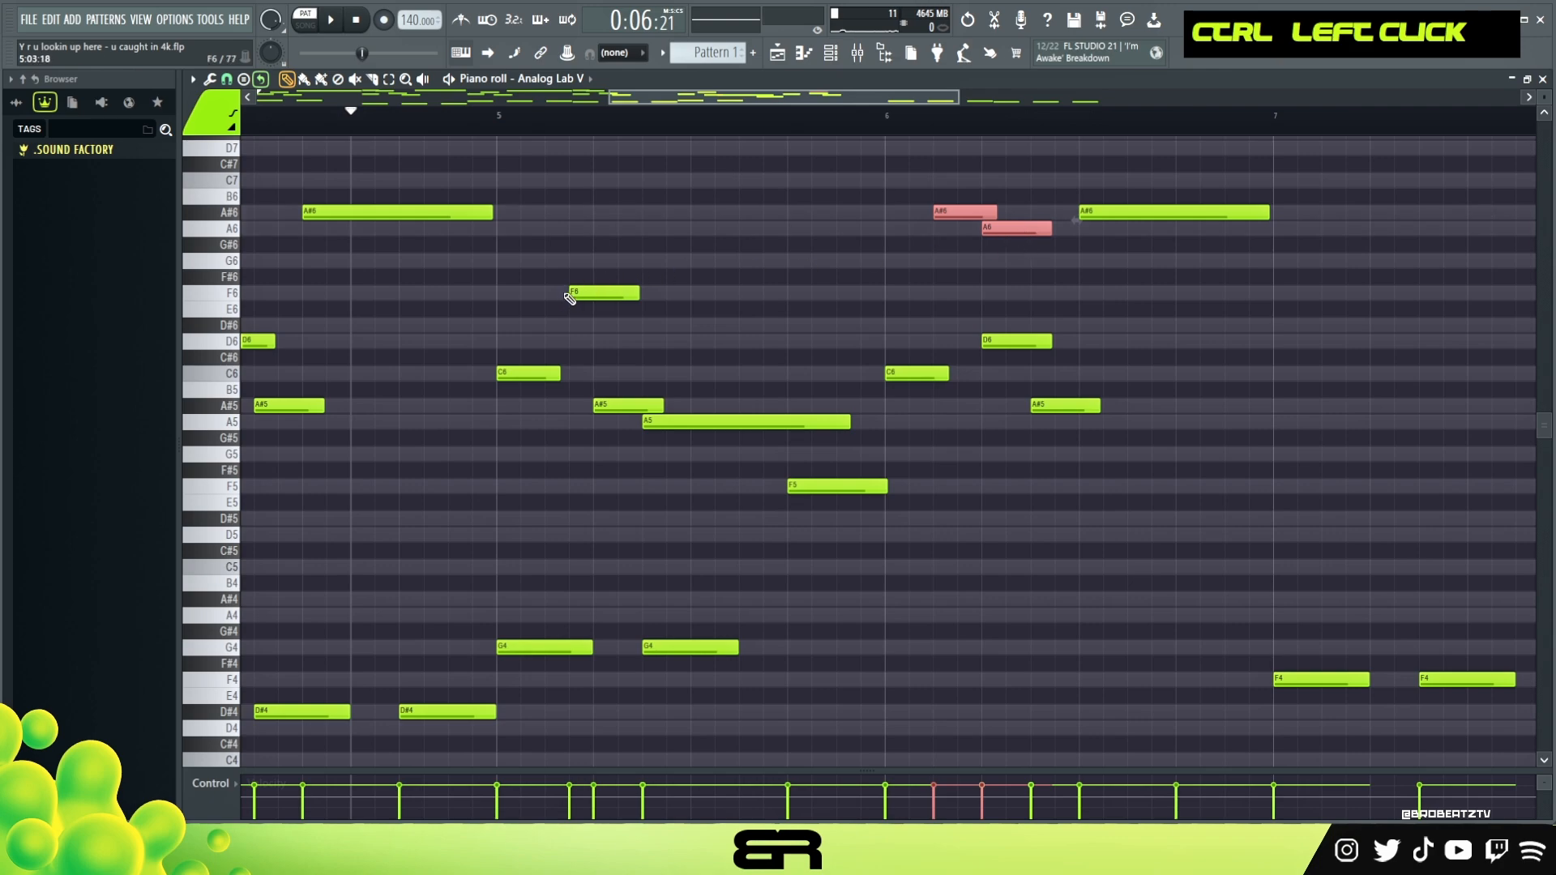
{"action": "left_click_drag", "start_coordinate": [964, 215], "coordinate": [988, 215]}
{"action": "right_click", "coordinate": [1031, 217]}
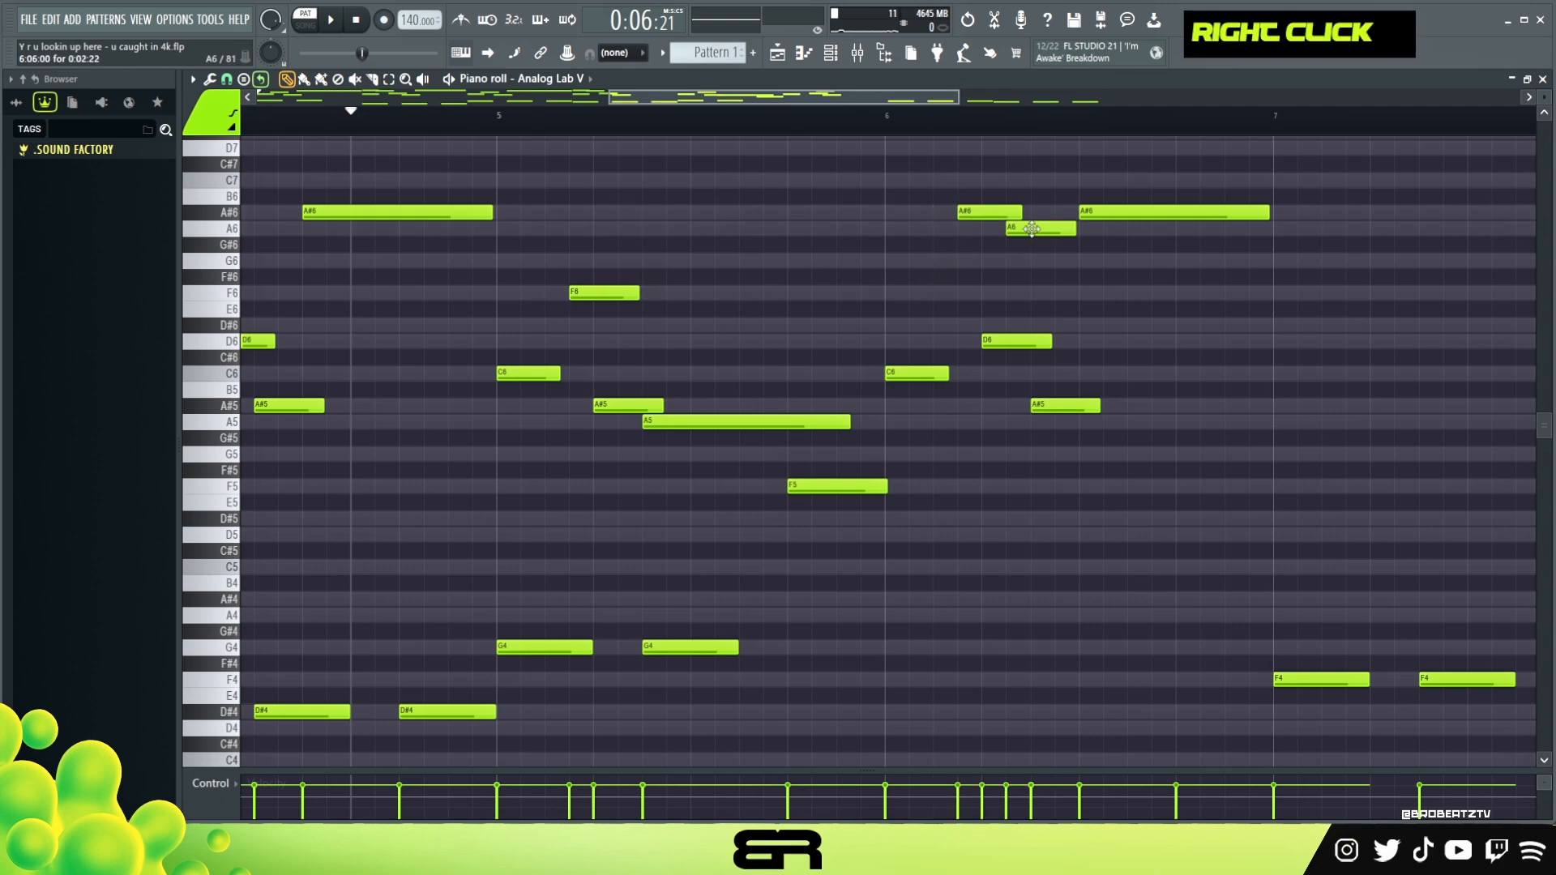
{"action": "key", "text": "space"}
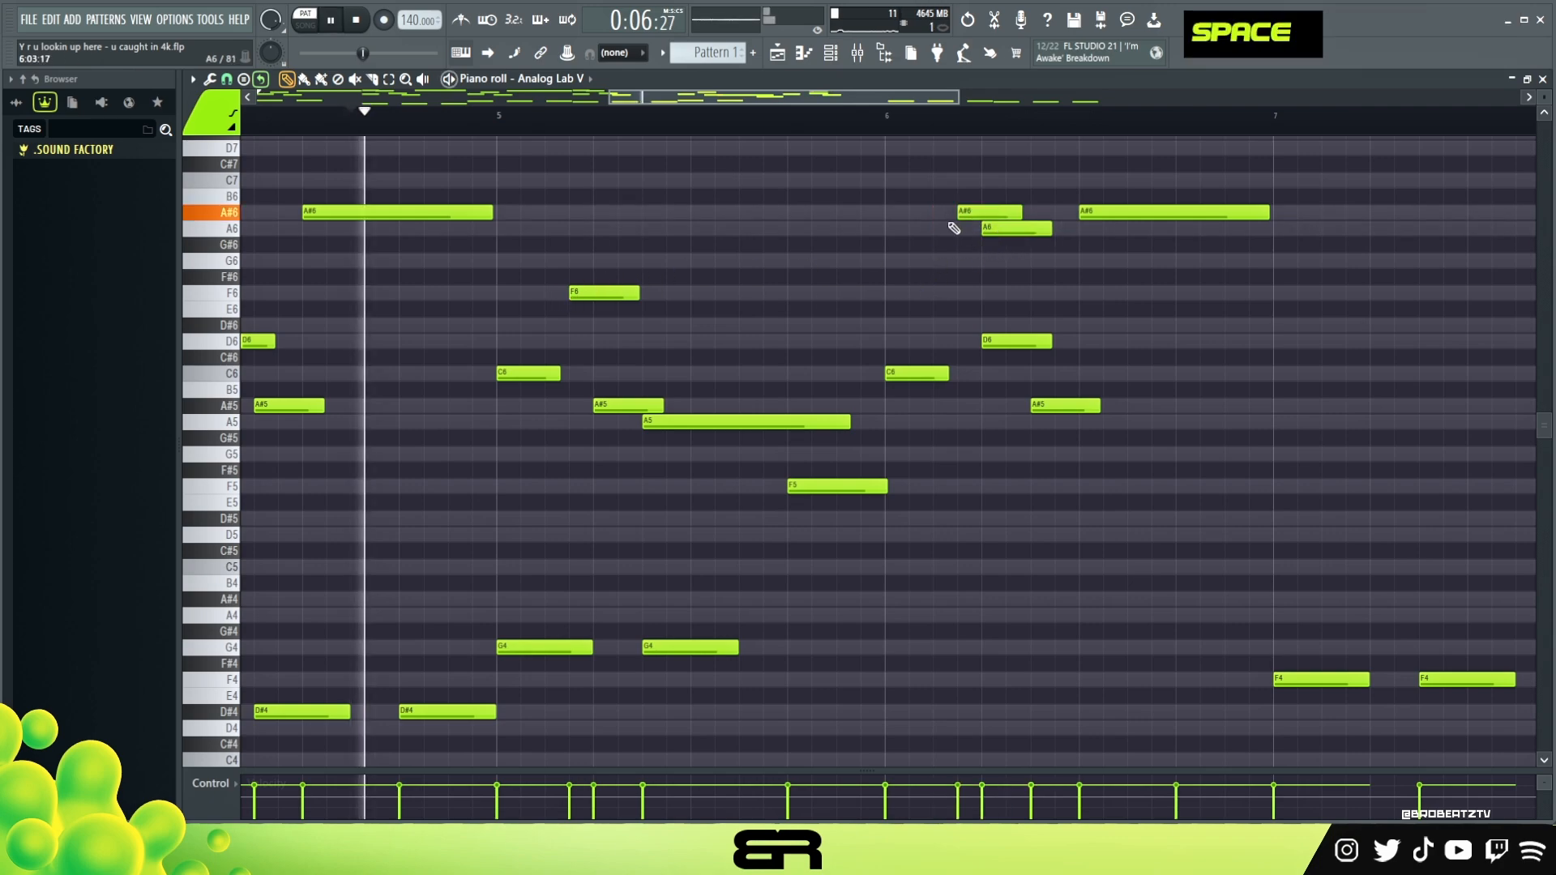
Lower the long A#6 note at the end of bar 6 to A5 and play the change
{"action": "left_click", "coordinate": [1099, 236], "text": "ctrl"}
{"action": "key", "text": "ctrl+Down"}
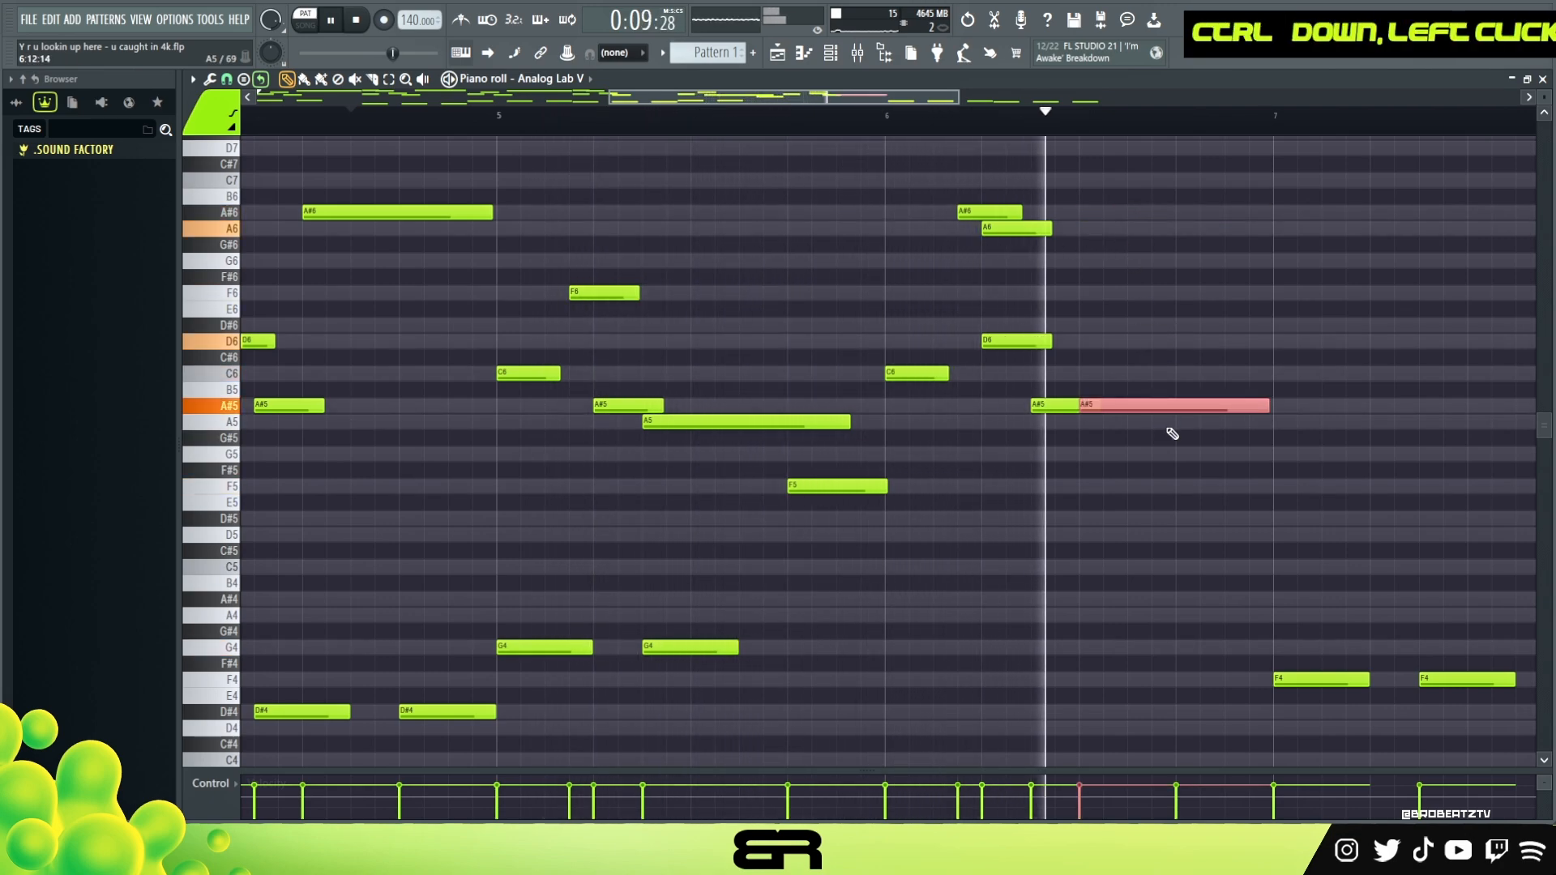
{"action": "key", "text": "space"}
{"action": "key", "text": "shift+Down"}
{"action": "key", "text": "space"}
{"action": "right_click", "coordinate": [1122, 402]}
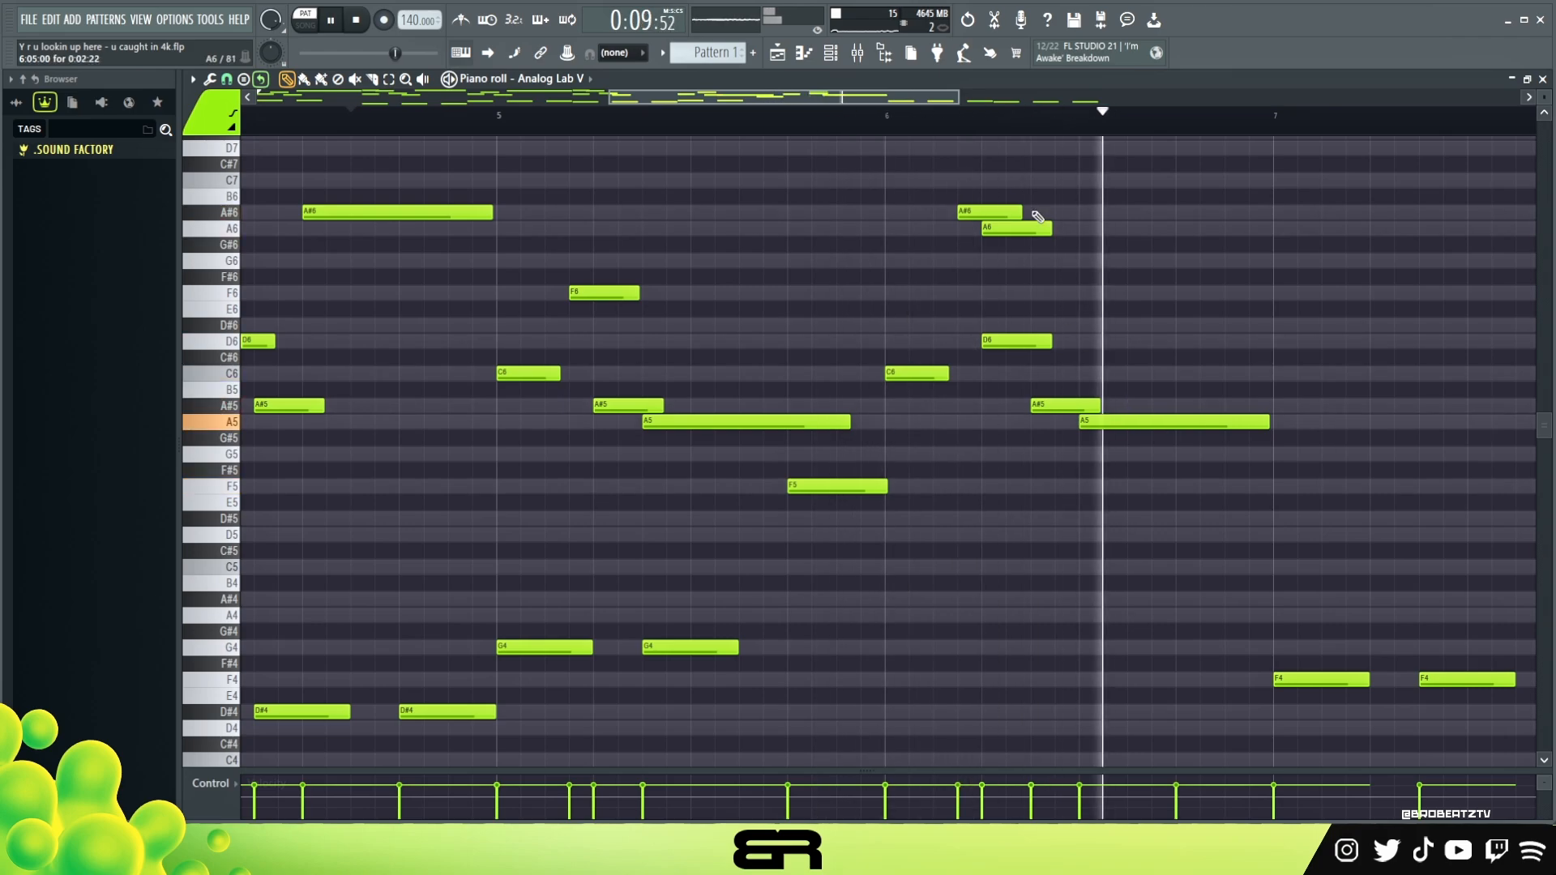
Copy the melody notes of bars 5 and 6 to bars 7 and 8 and clear the selection
{"action": "scroll", "coordinate": [1013, 126], "scroll_direction": "down", "scroll_amount": 1}
{"action": "key", "text": "space"}
{"action": "left_click_drag", "start_coordinate": [1198, 475], "coordinate": [807, 285]}
{"action": "left_click_drag", "start_coordinate": [1198, 191], "coordinate": [822, 510]}
{"action": "left_click", "coordinate": [788, 373], "text": "ctrl+shift"}
{"action": "mouse_move", "coordinate": [788, 373]}
{"action": "left_mouse_down"}
{"action": "mouse_move", "coordinate": [1180, 373]}
{"action": "mouse_move", "coordinate": [1143, 374]}
{"action": "left_mouse_up"}
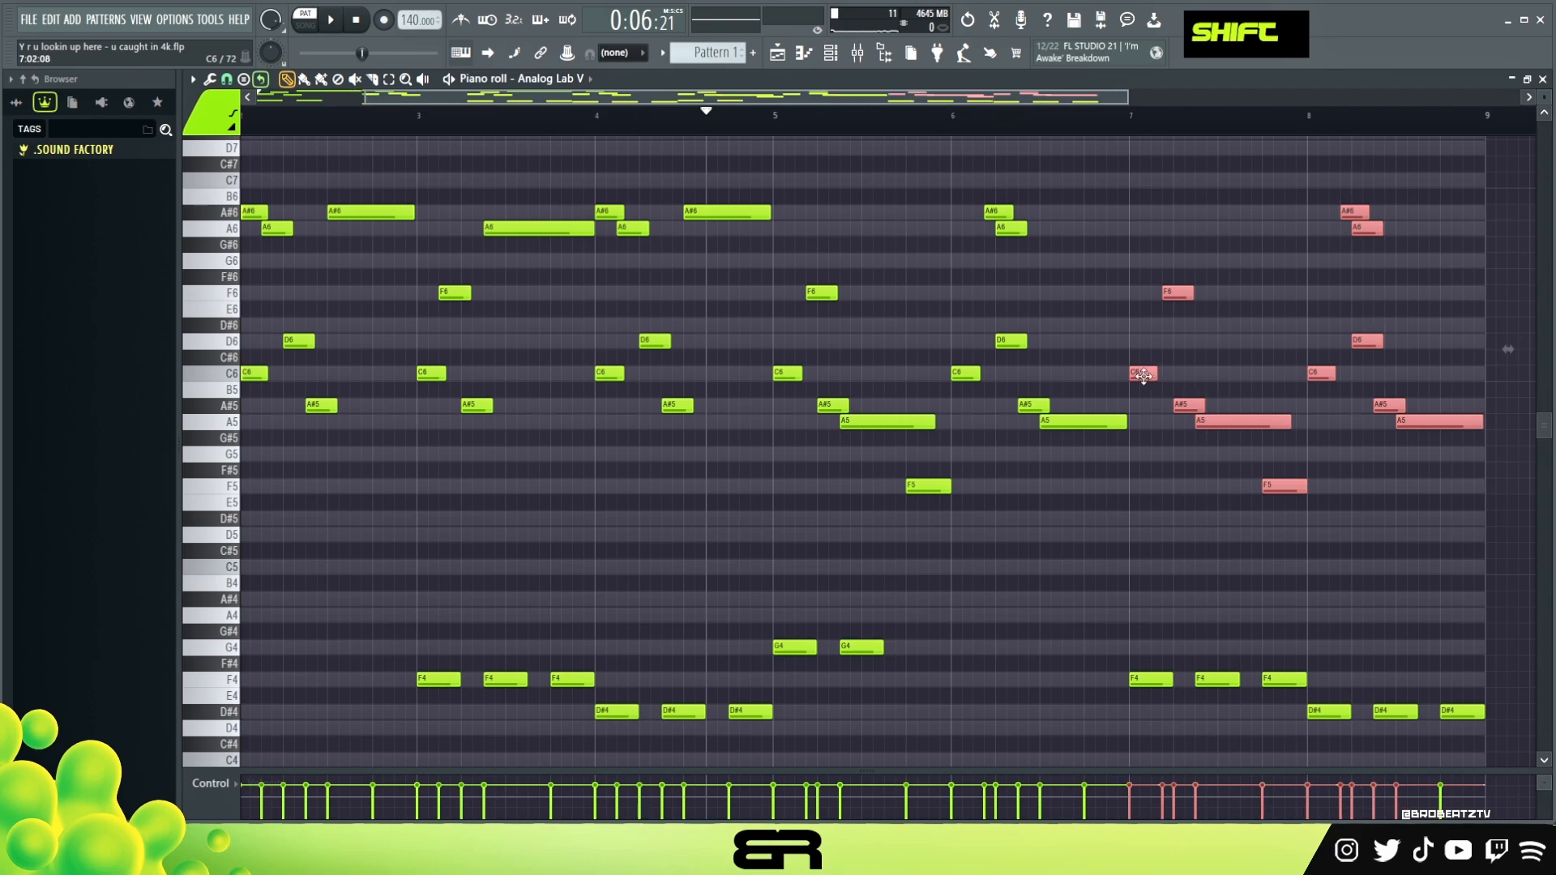
{"action": "right_click", "coordinate": [1228, 346]}
Play bars 5 to 8 and copy the F5 note from the end of bar 7 to the end of bar 8
{"action": "key", "text": "space"}
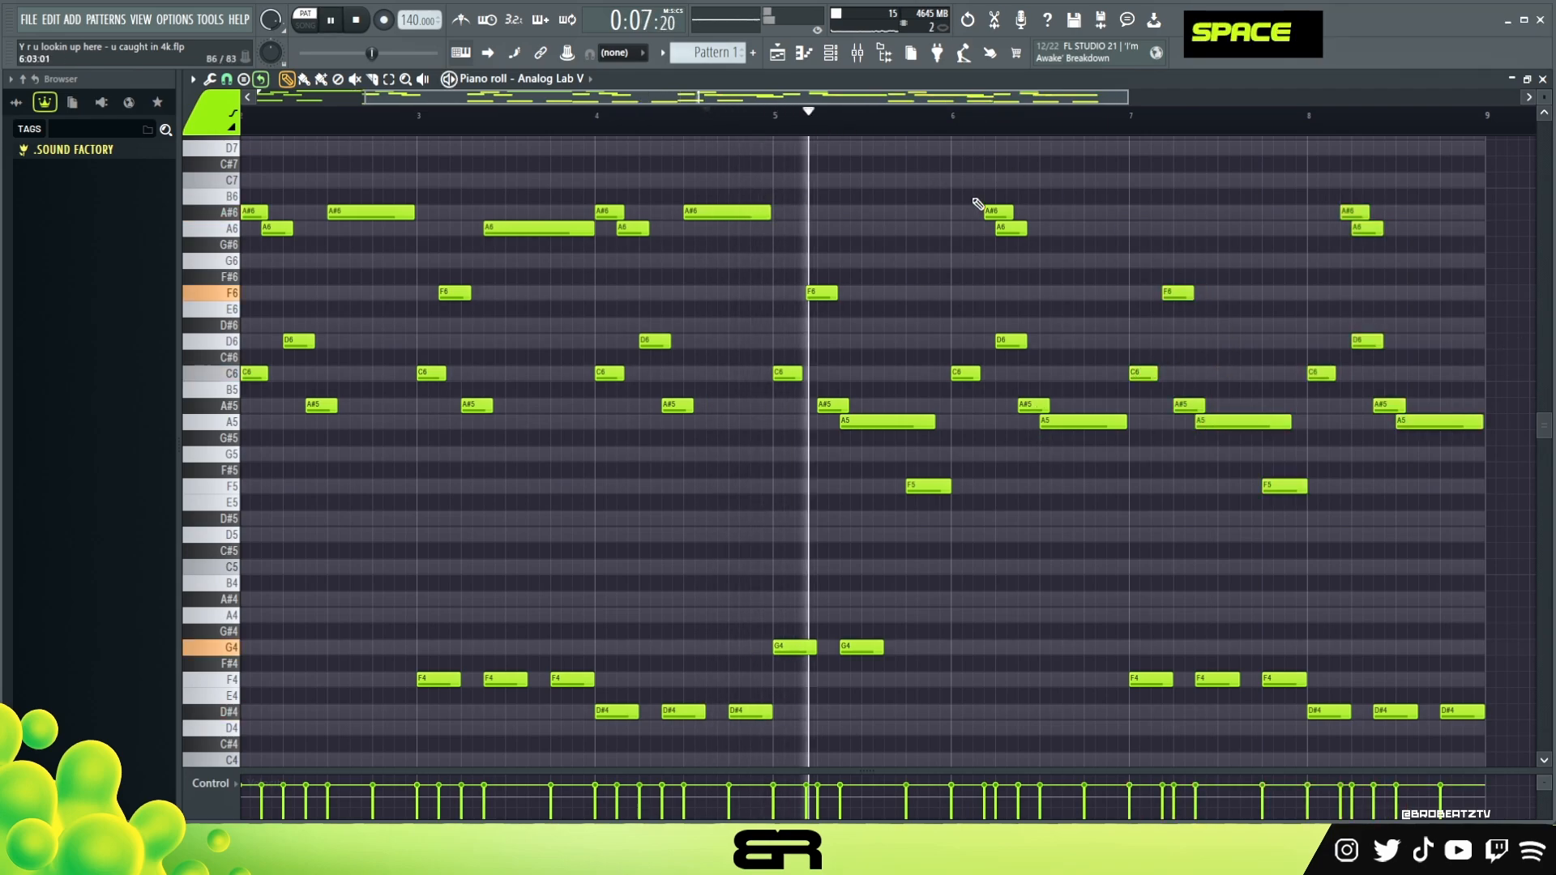
{"action": "scroll", "coordinate": [1070, 108], "scroll_direction": "up", "scroll_amount": 2}
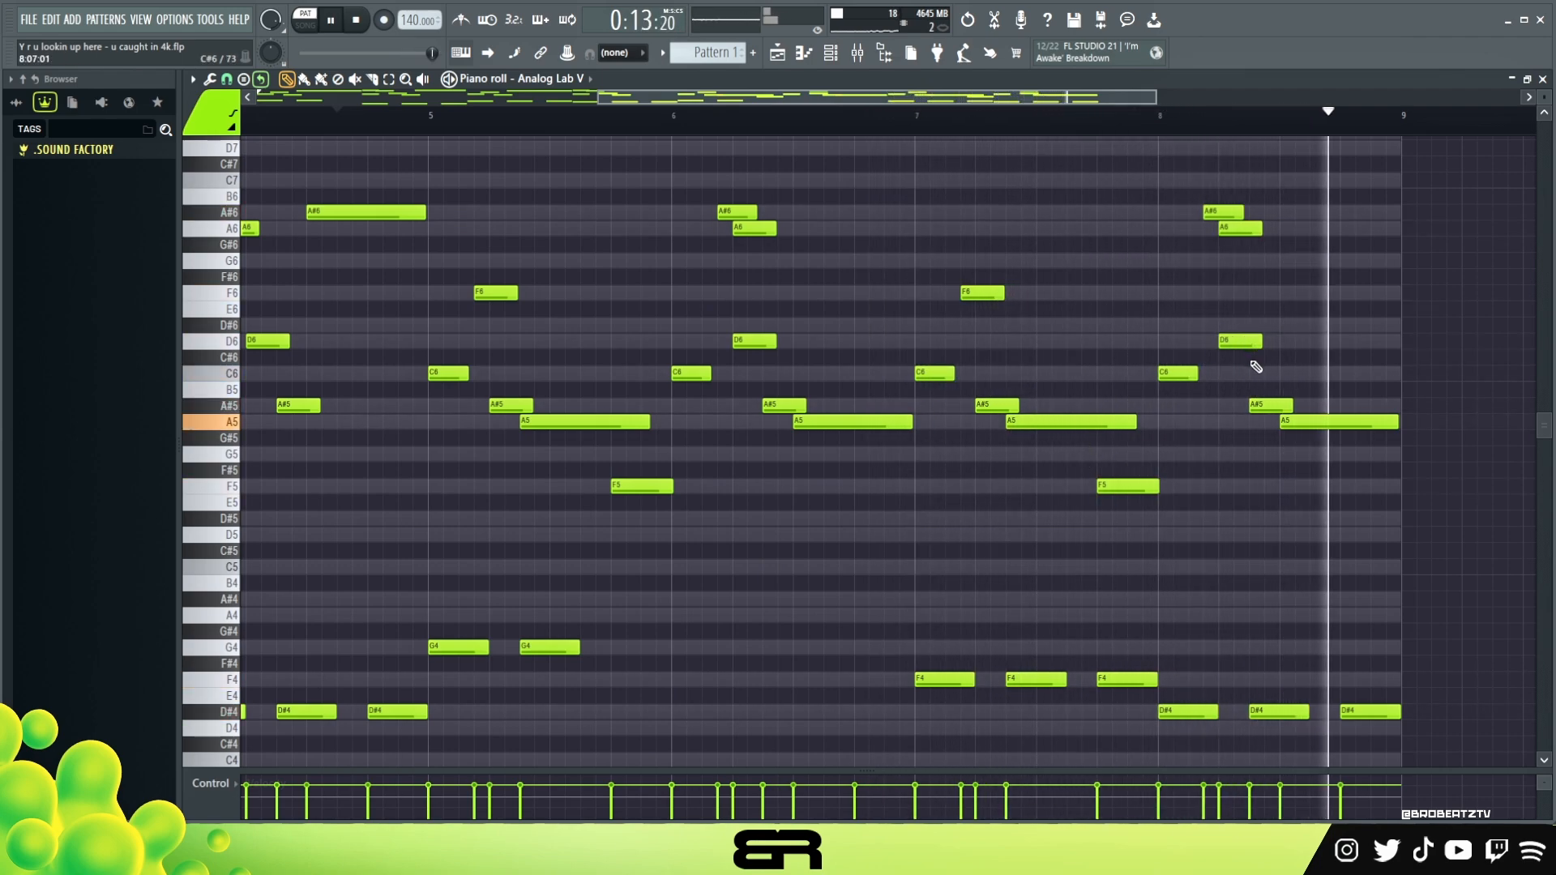
{"action": "key", "text": "space"}
{"action": "left_click_drag", "start_coordinate": [1150, 488], "coordinate": [1370, 496]}
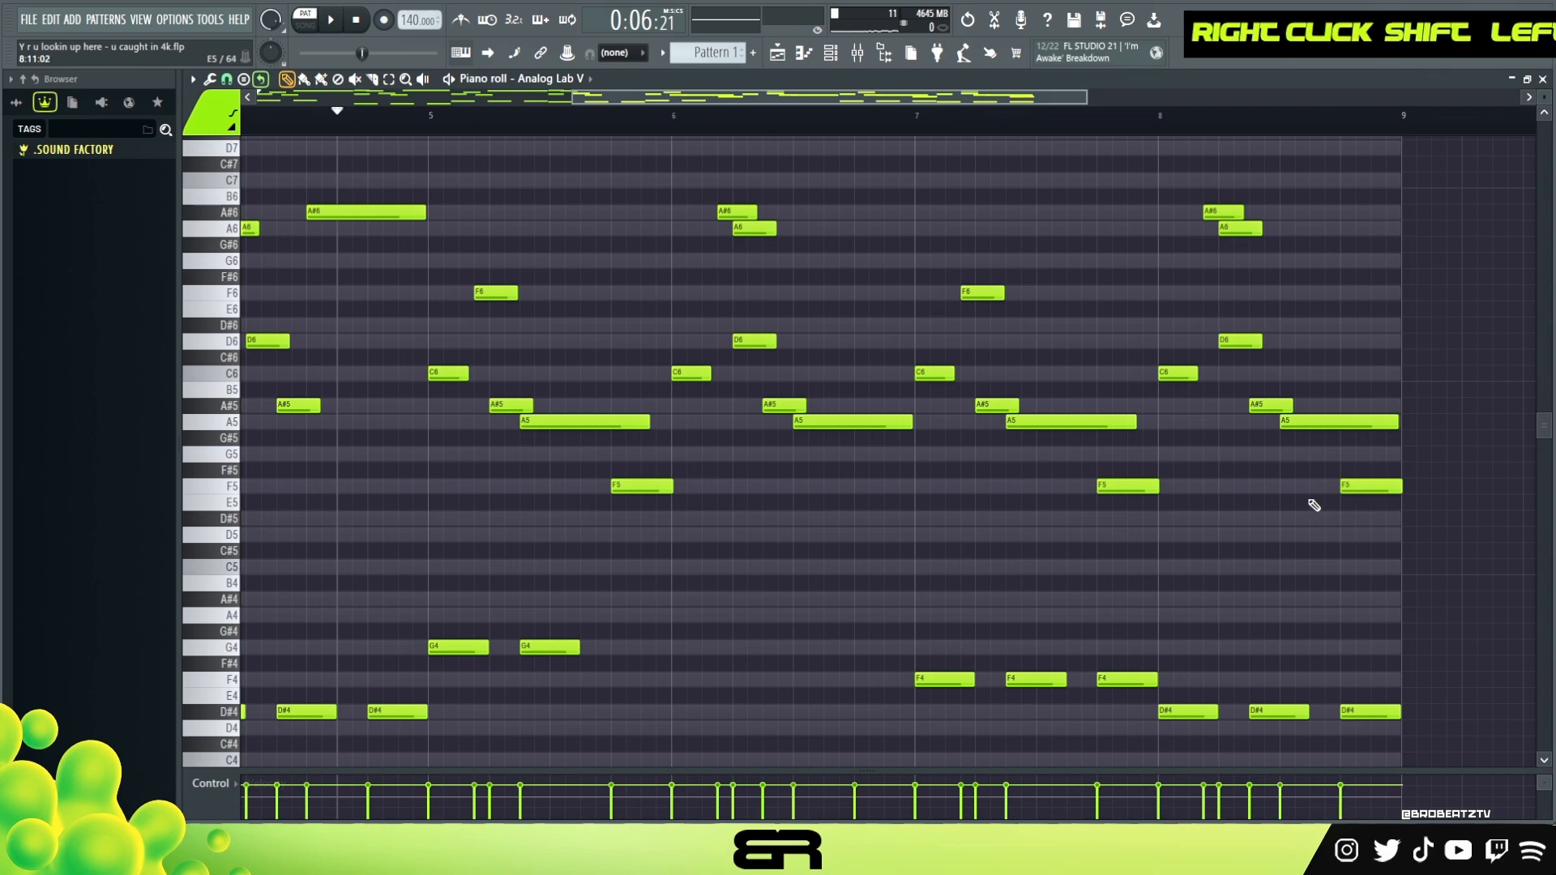
Copy the notes of the first Analog Lab V channel and paste them into the second Analog Lab V channel
{"action": "left_click", "coordinate": [834, 57]}
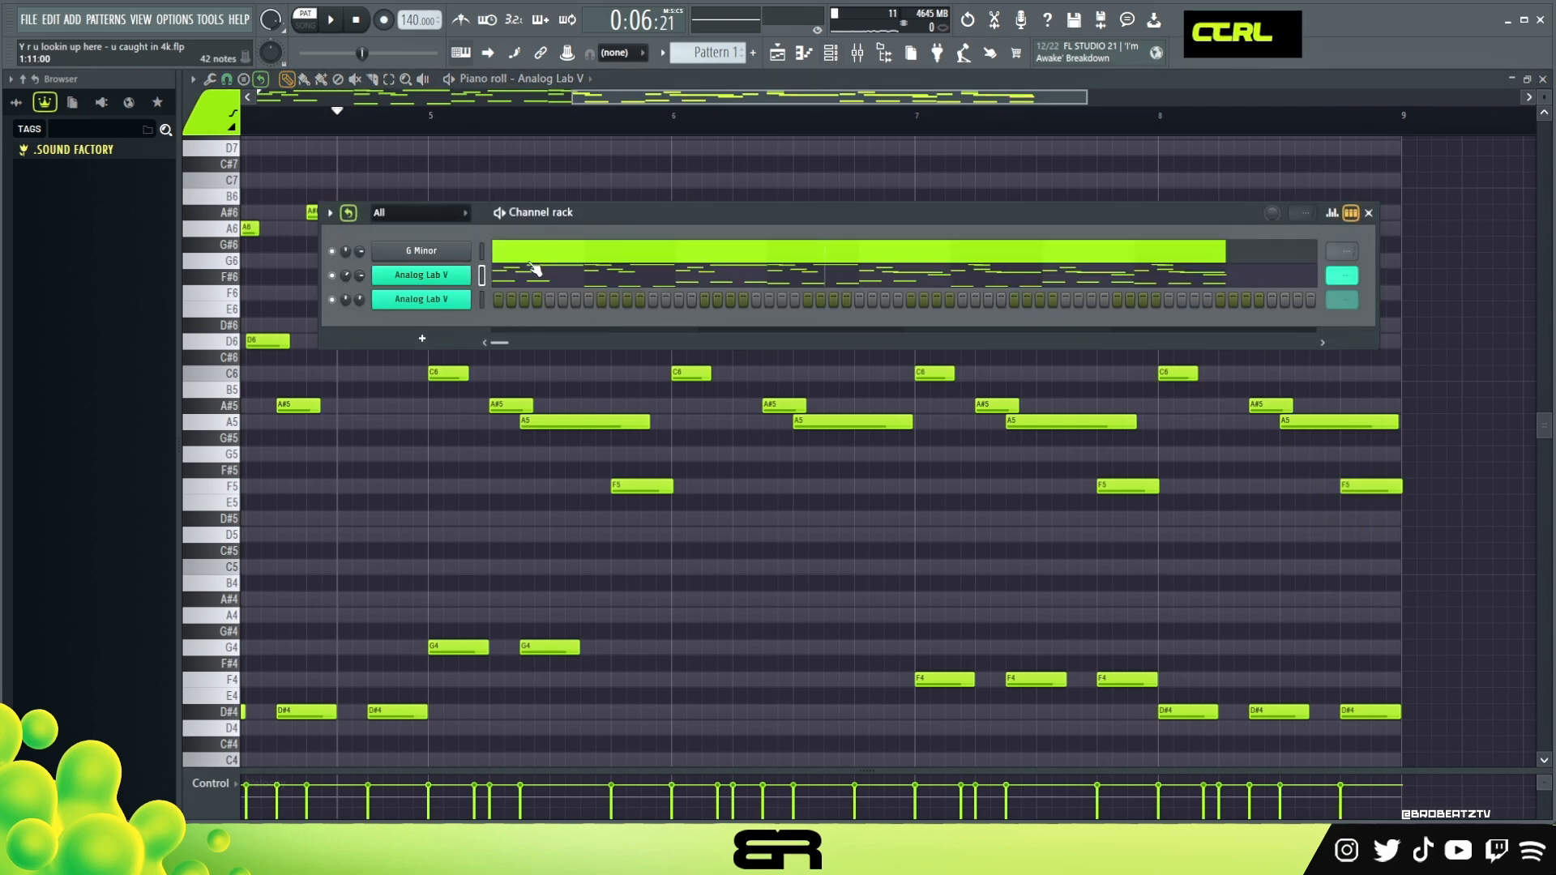
{"action": "right_click", "coordinate": [434, 277]}
{"action": "left_click", "coordinate": [652, 289]}
{"action": "right_click", "coordinate": [434, 300]}
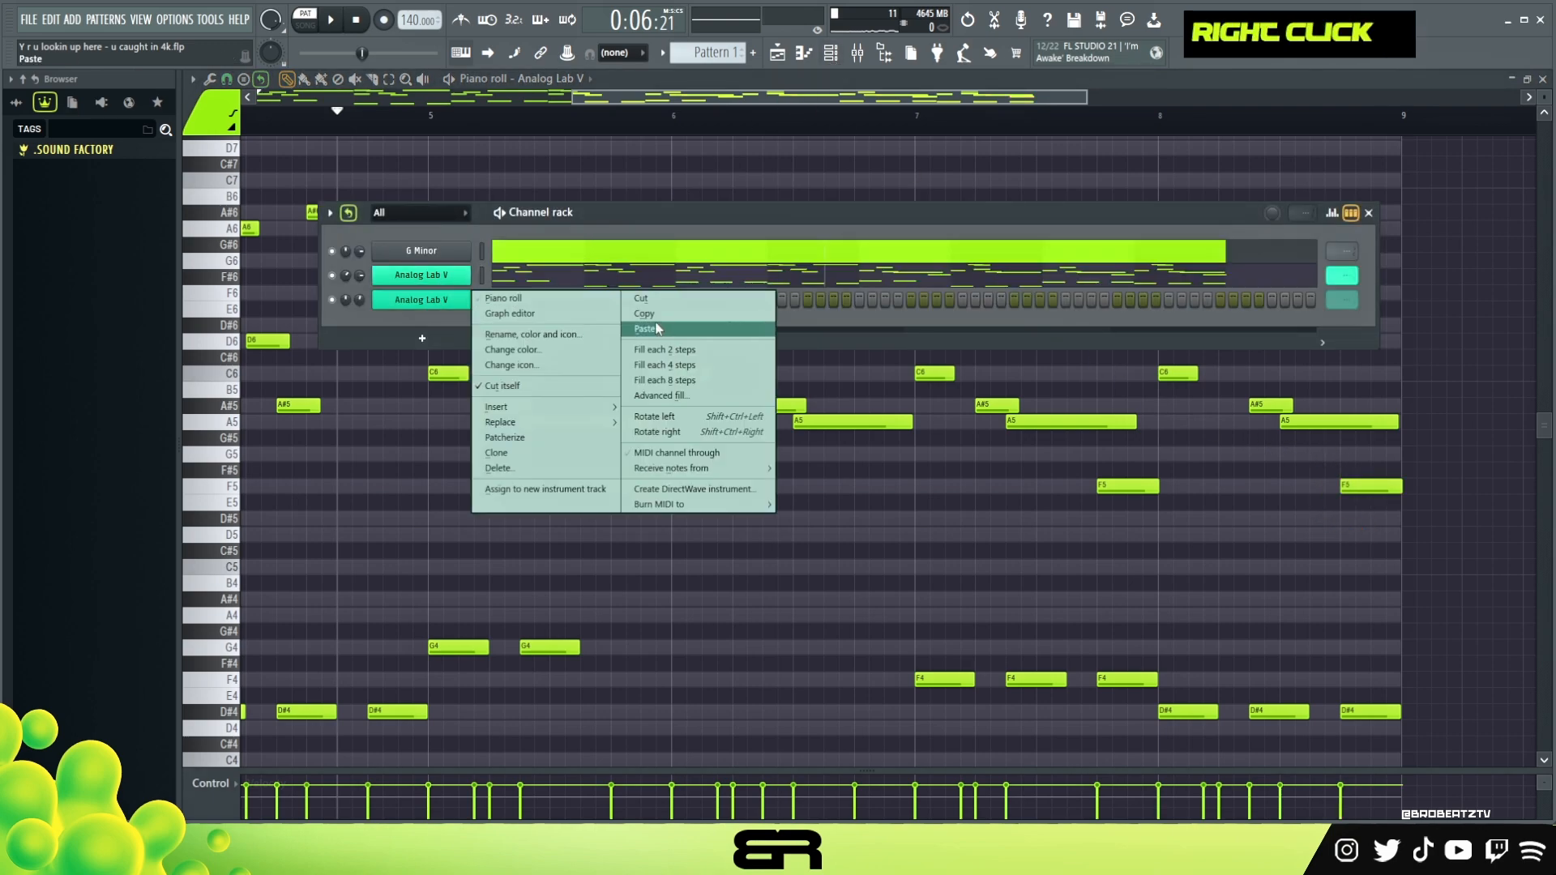
{"action": "left_click", "coordinate": [634, 328]}
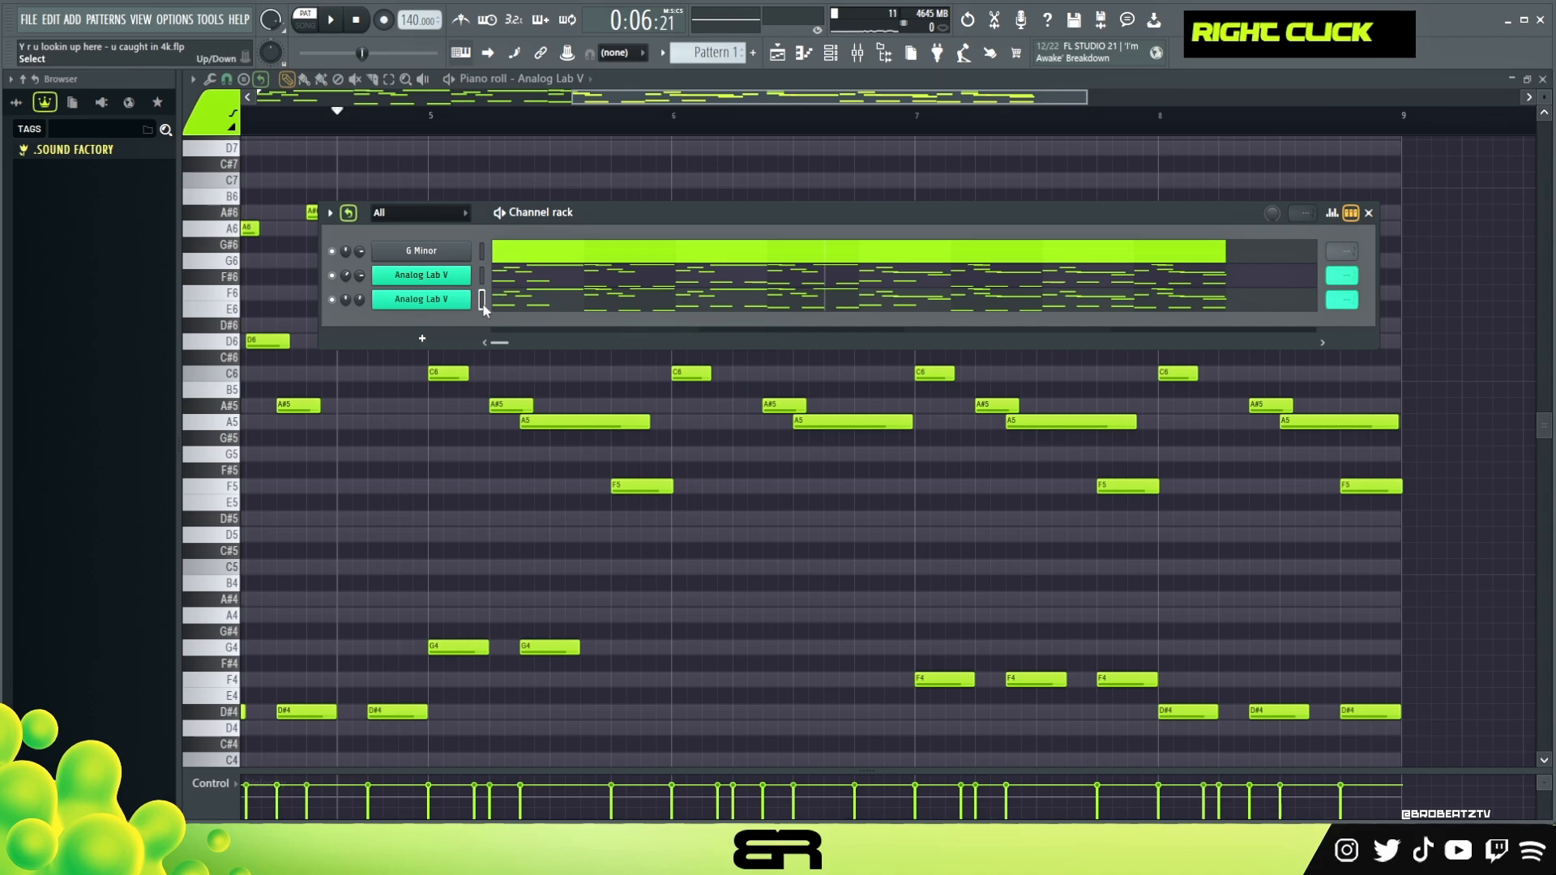
Play the pattern with the second Analog Lab V channel alone and together with the first
{"action": "left_click", "coordinate": [442, 300]}
{"action": "left_click", "coordinate": [1341, 97]}
{"action": "key", "text": "space"}
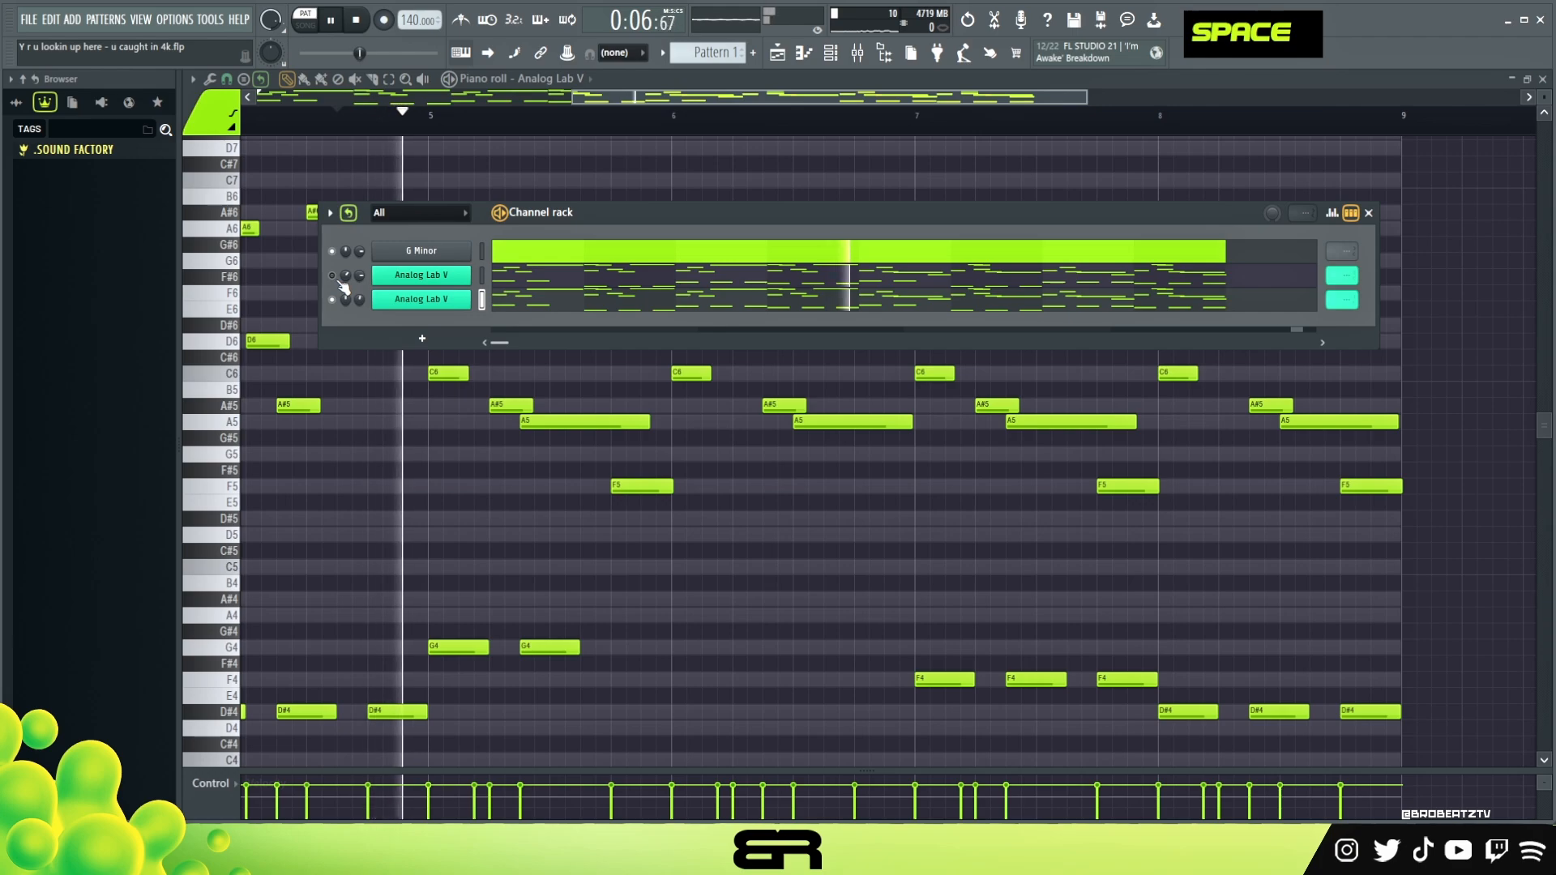
{"action": "key", "text": "space"}
{"action": "key", "text": "space"}
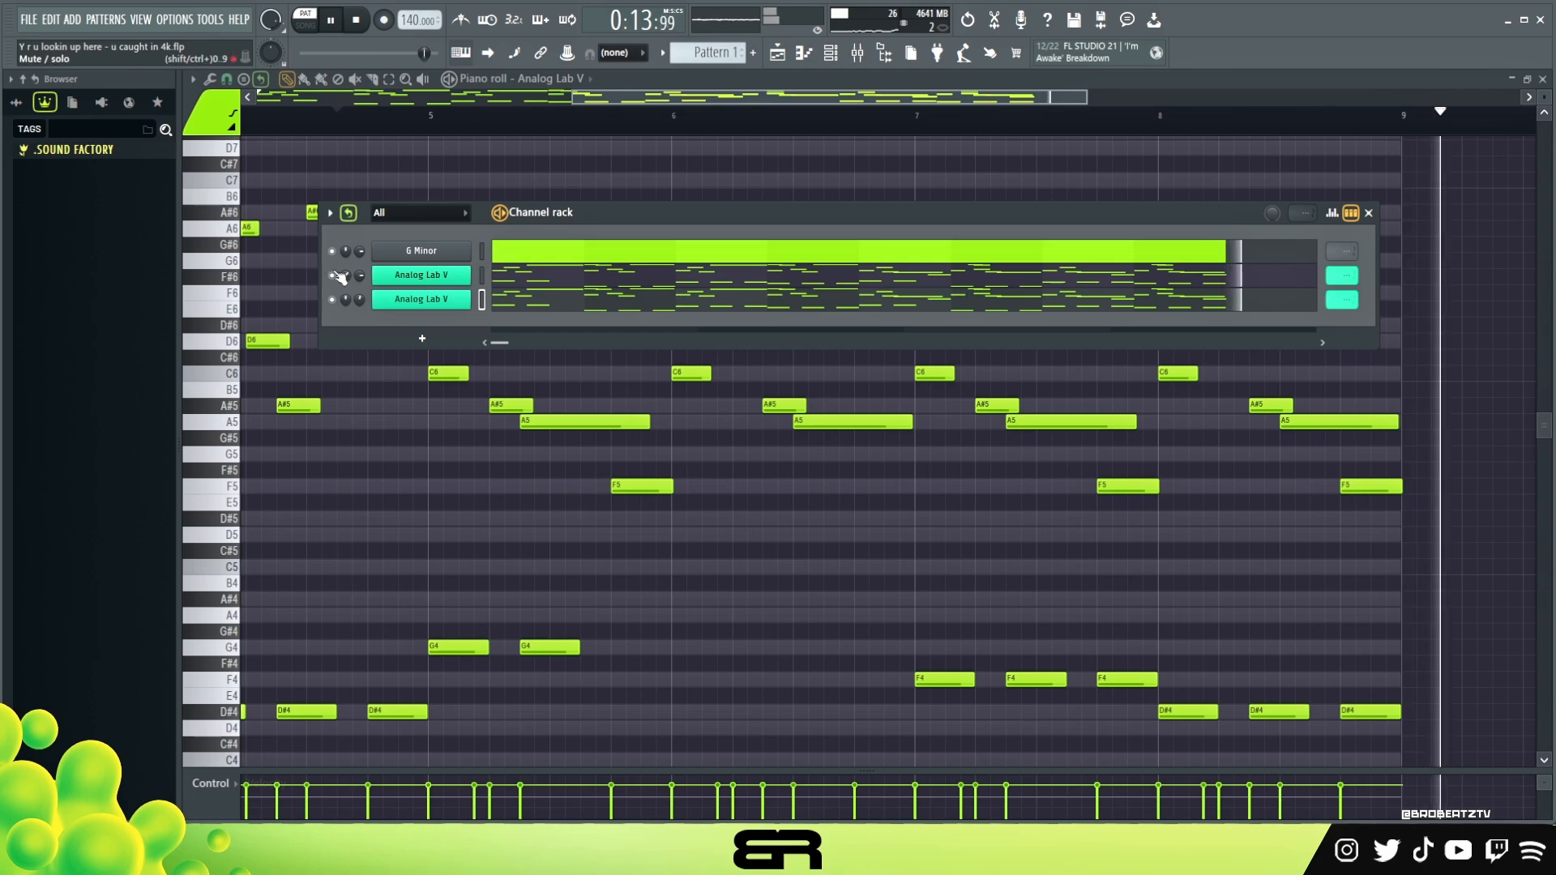
{"action": "key", "text": "space"}
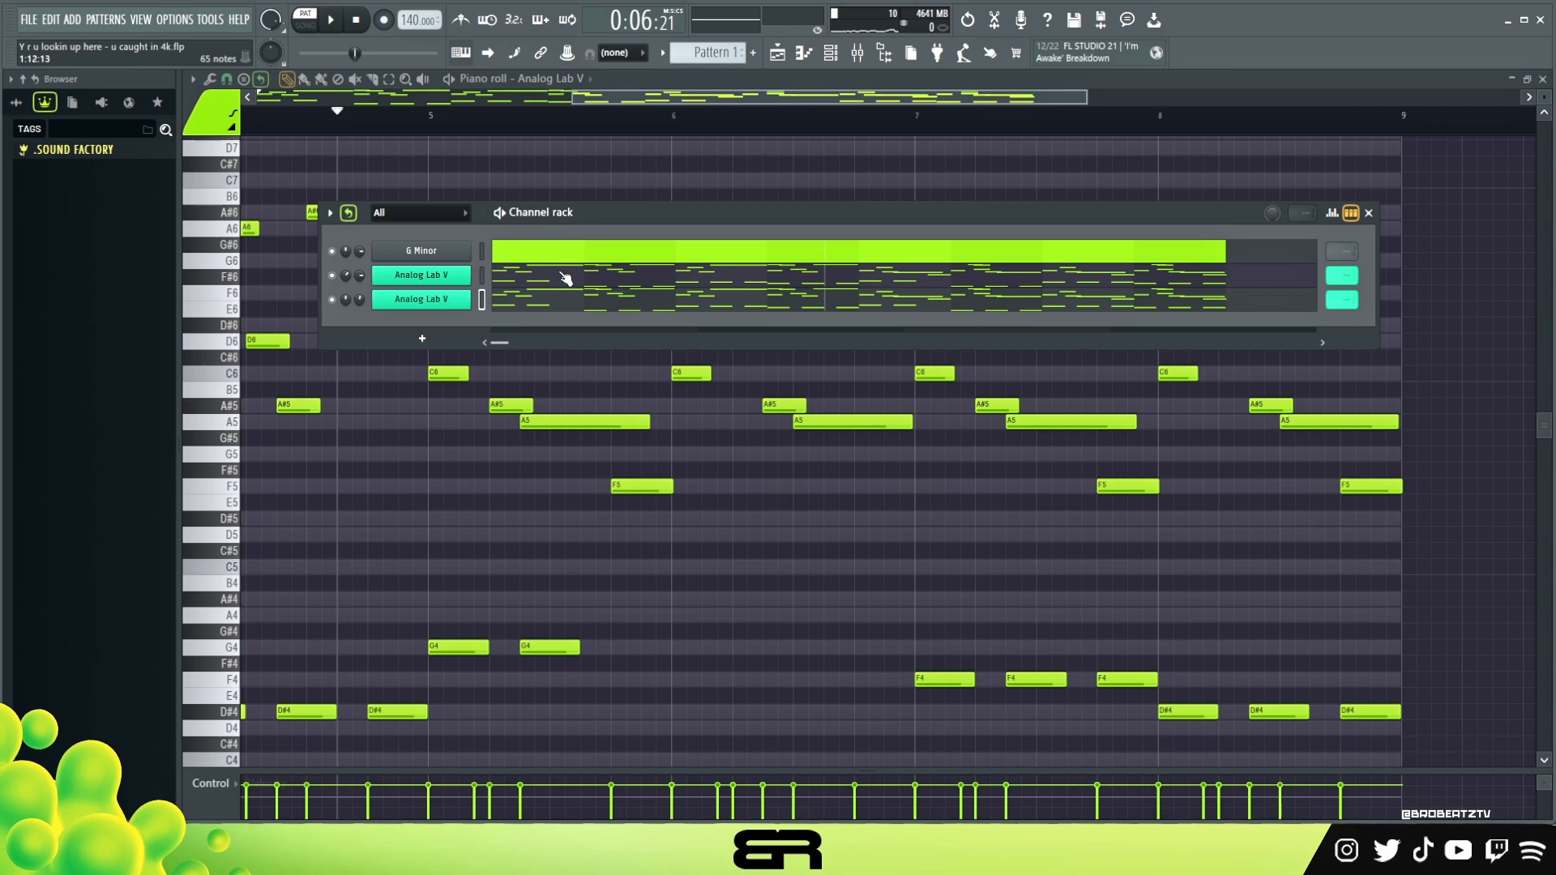
{"action": "right_click", "coordinate": [502, 154]}
{"action": "left_click_drag", "start_coordinate": [771, 99], "coordinate": [382, 114]}
{"action": "left_click_drag", "start_coordinate": [780, 112], "coordinate": [1076, 101]}
{"action": "left_click_drag", "start_coordinate": [1491, 174], "coordinate": [243, 536]}
{"action": "right_click", "coordinate": [676, 497]}
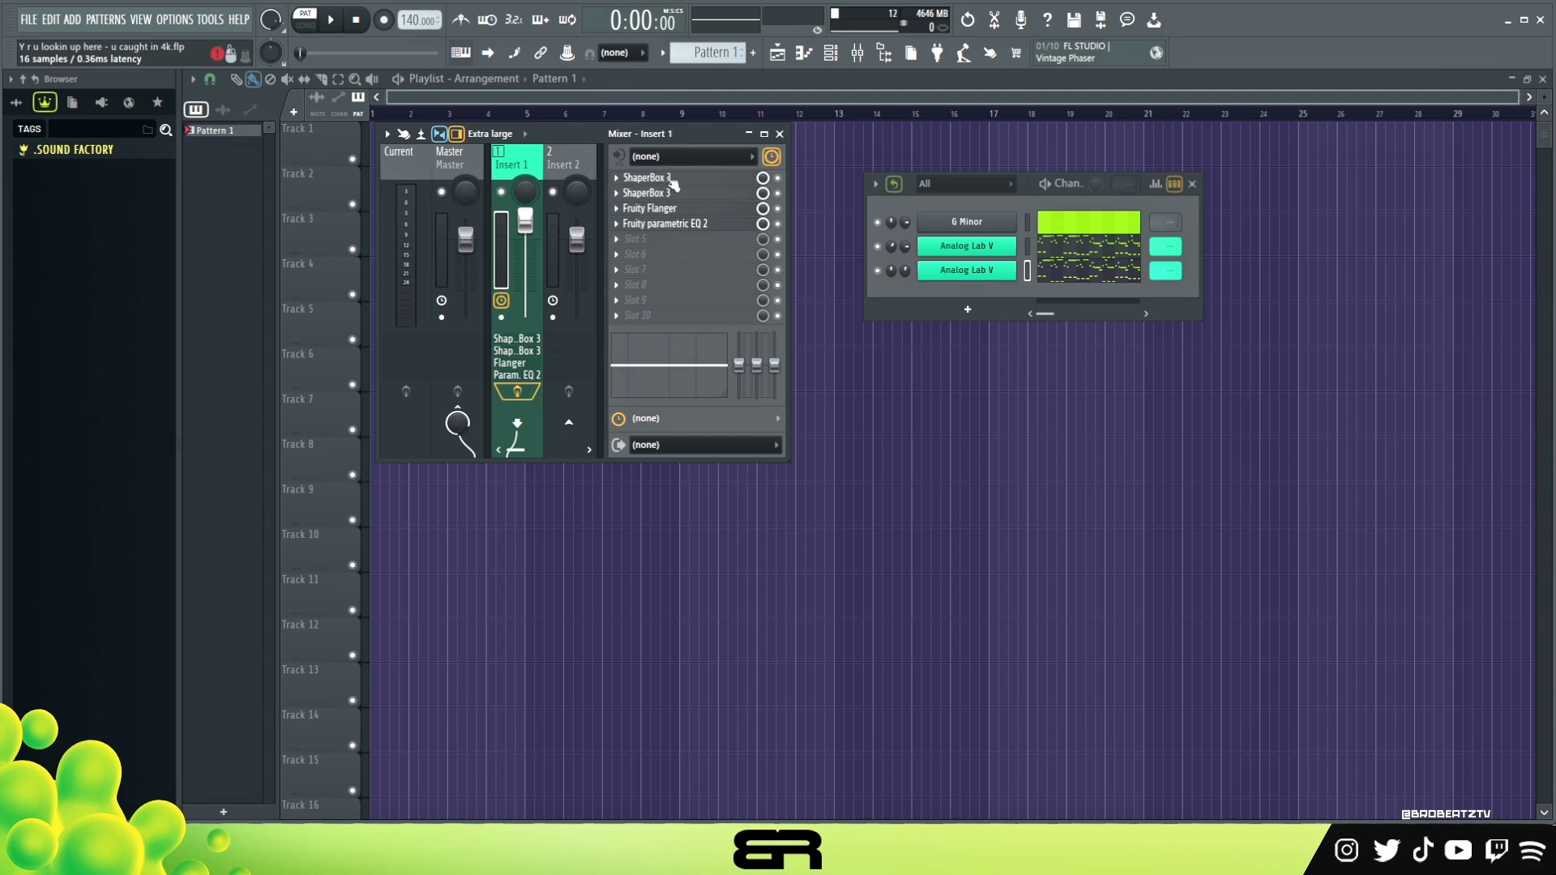
Bypass the other effects on Insert 1 and play the loop through the first ShaperBox 3 with its Bouncify preset
{"action": "left_click", "coordinate": [671, 178]}
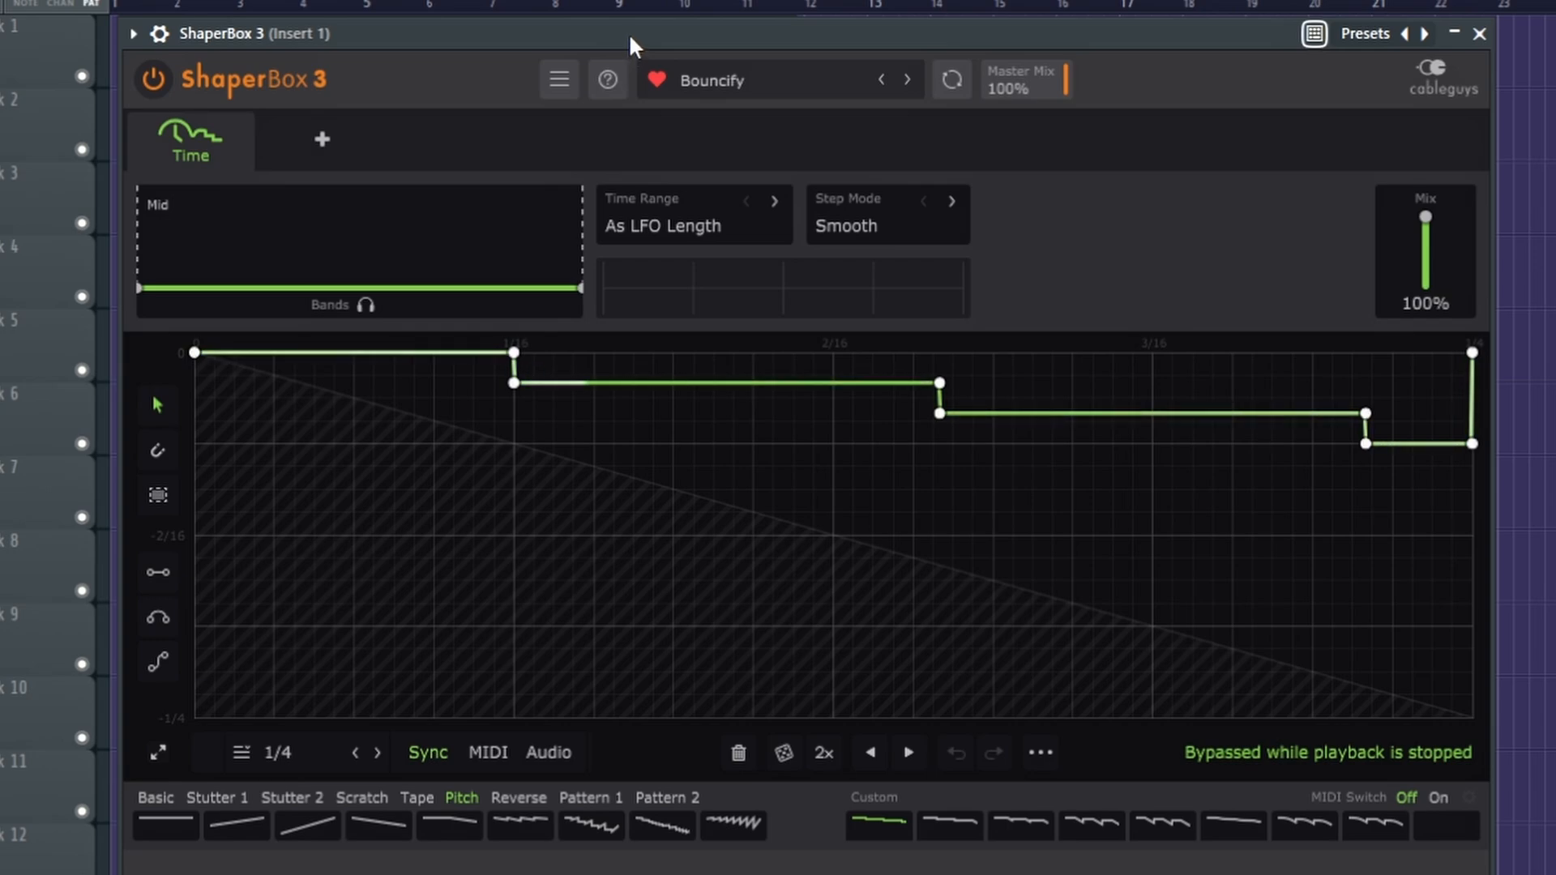
{"action": "left_click", "coordinate": [1482, 35]}
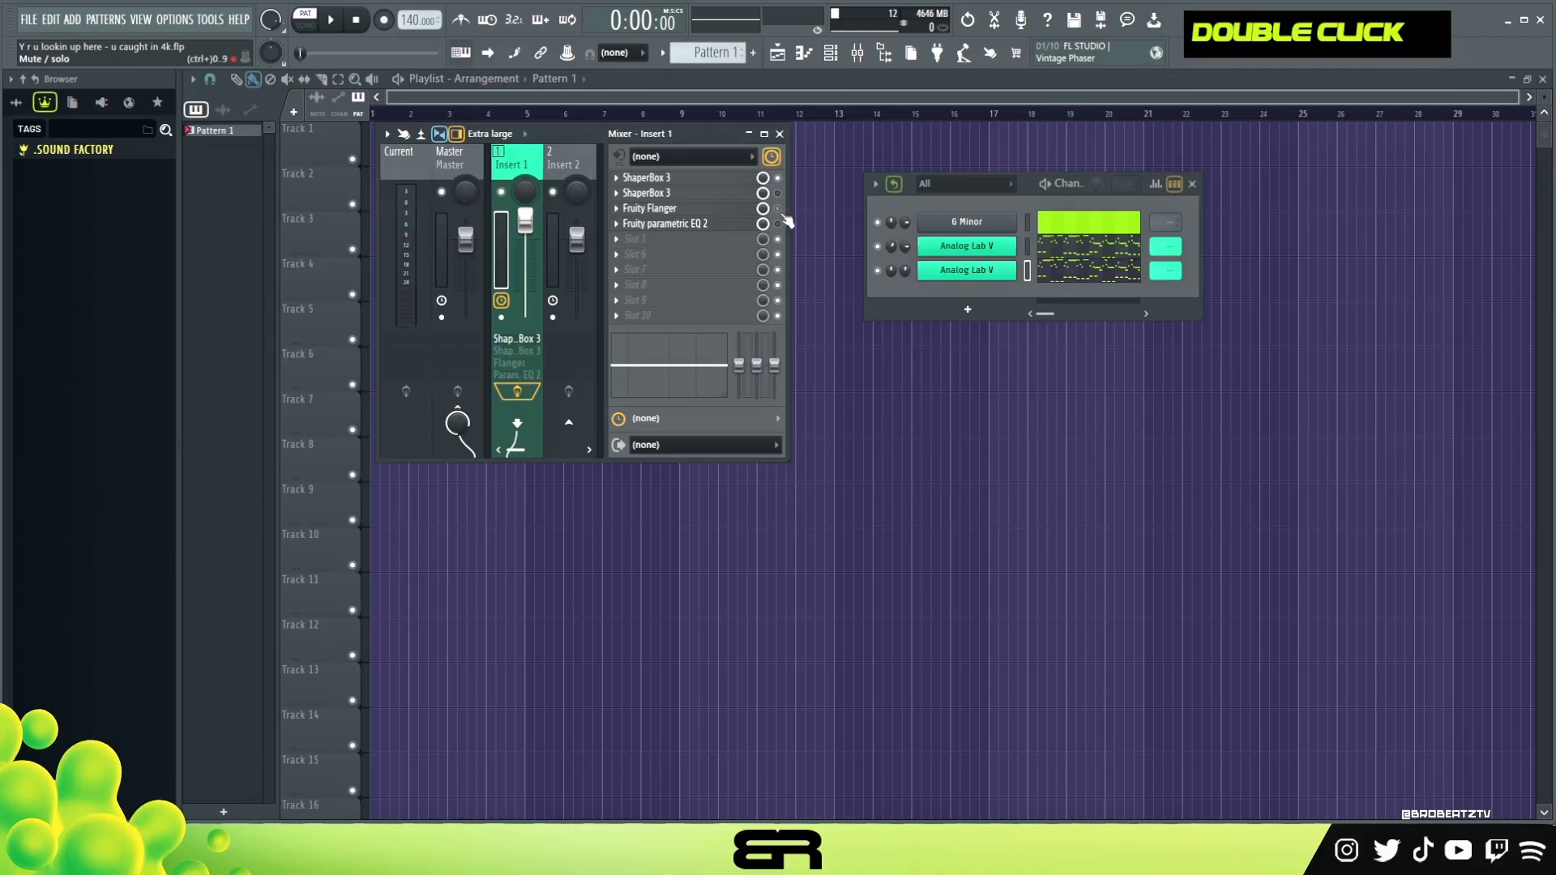
{"action": "double_click", "coordinate": [701, 178]}
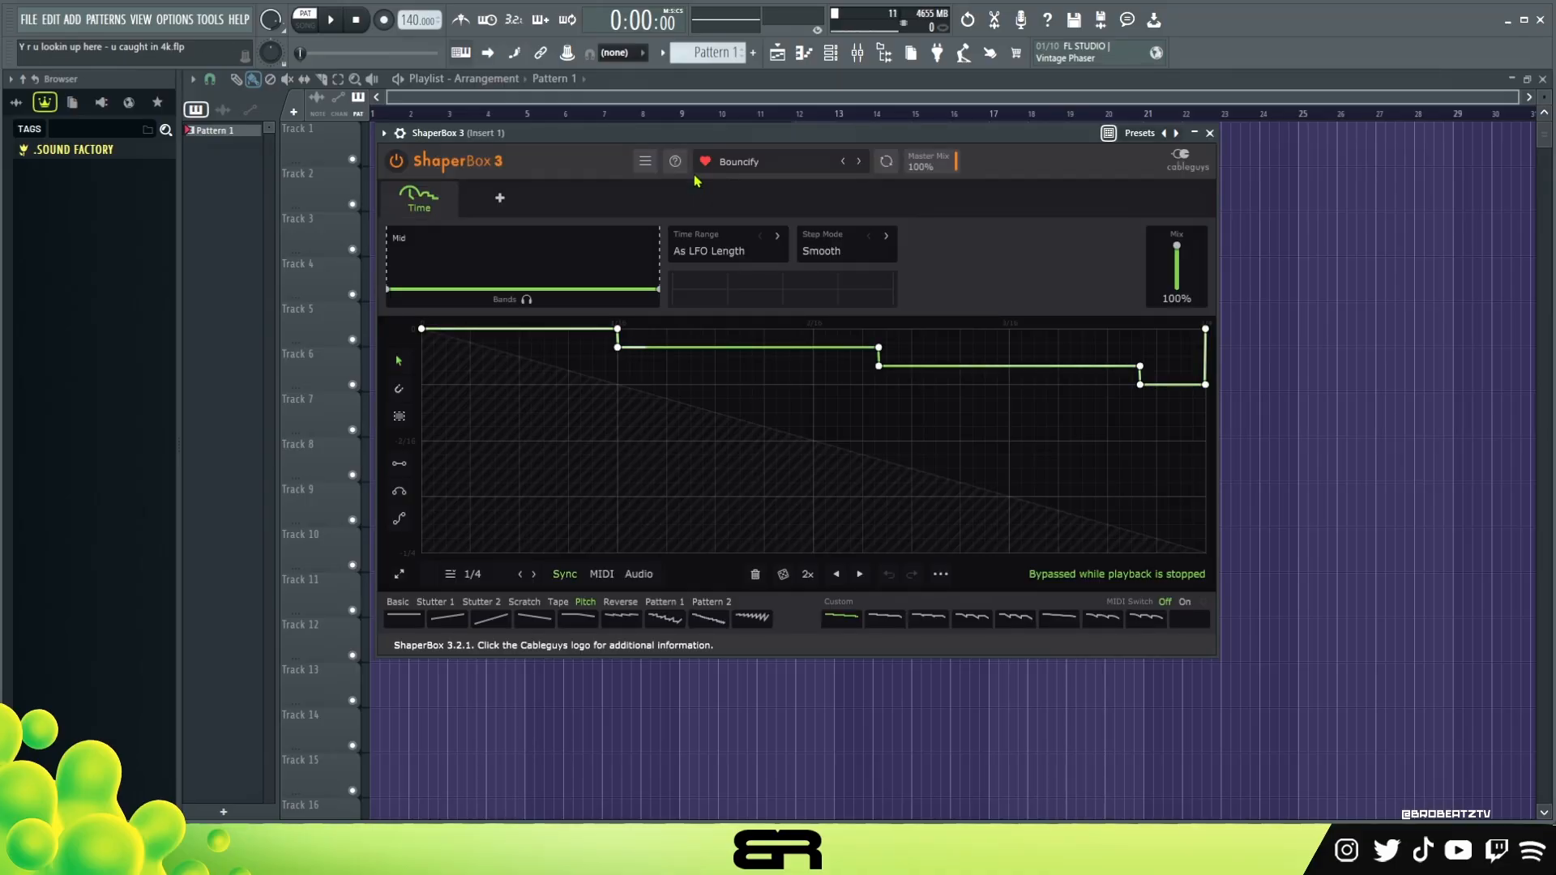
{"action": "left_click_drag", "start_coordinate": [835, 141], "coordinate": [1113, 171]}
{"action": "left_click_drag", "start_coordinate": [859, 167], "coordinate": [565, 124]}
{"action": "key", "text": "space"}
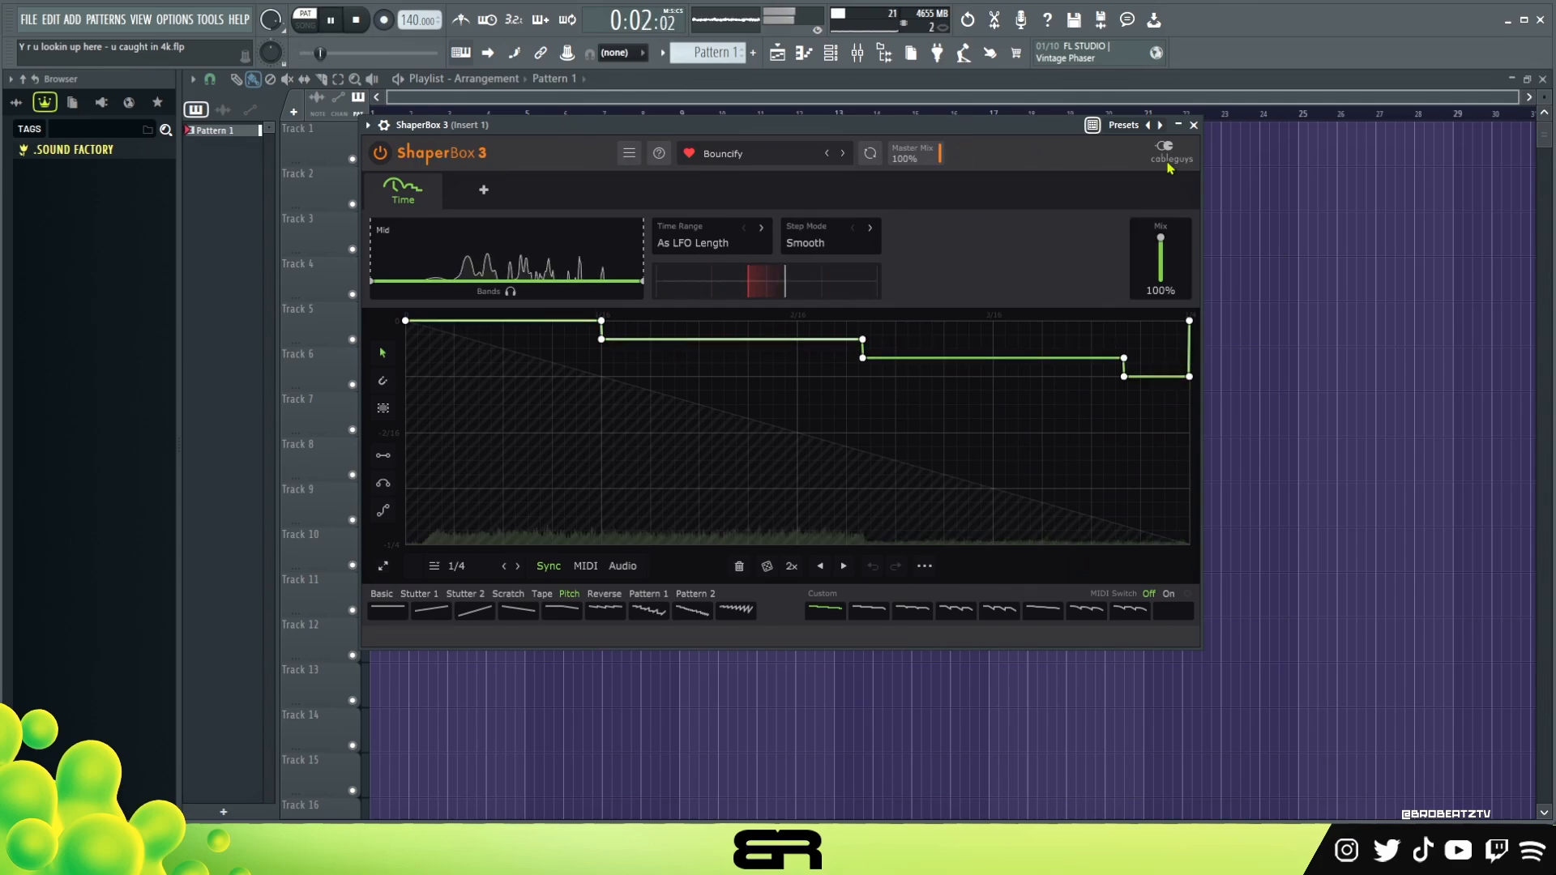
Compare the loop with the first ShaperBox 3 bypassed and active, and stop playback
{"action": "left_click", "coordinate": [1194, 124]}
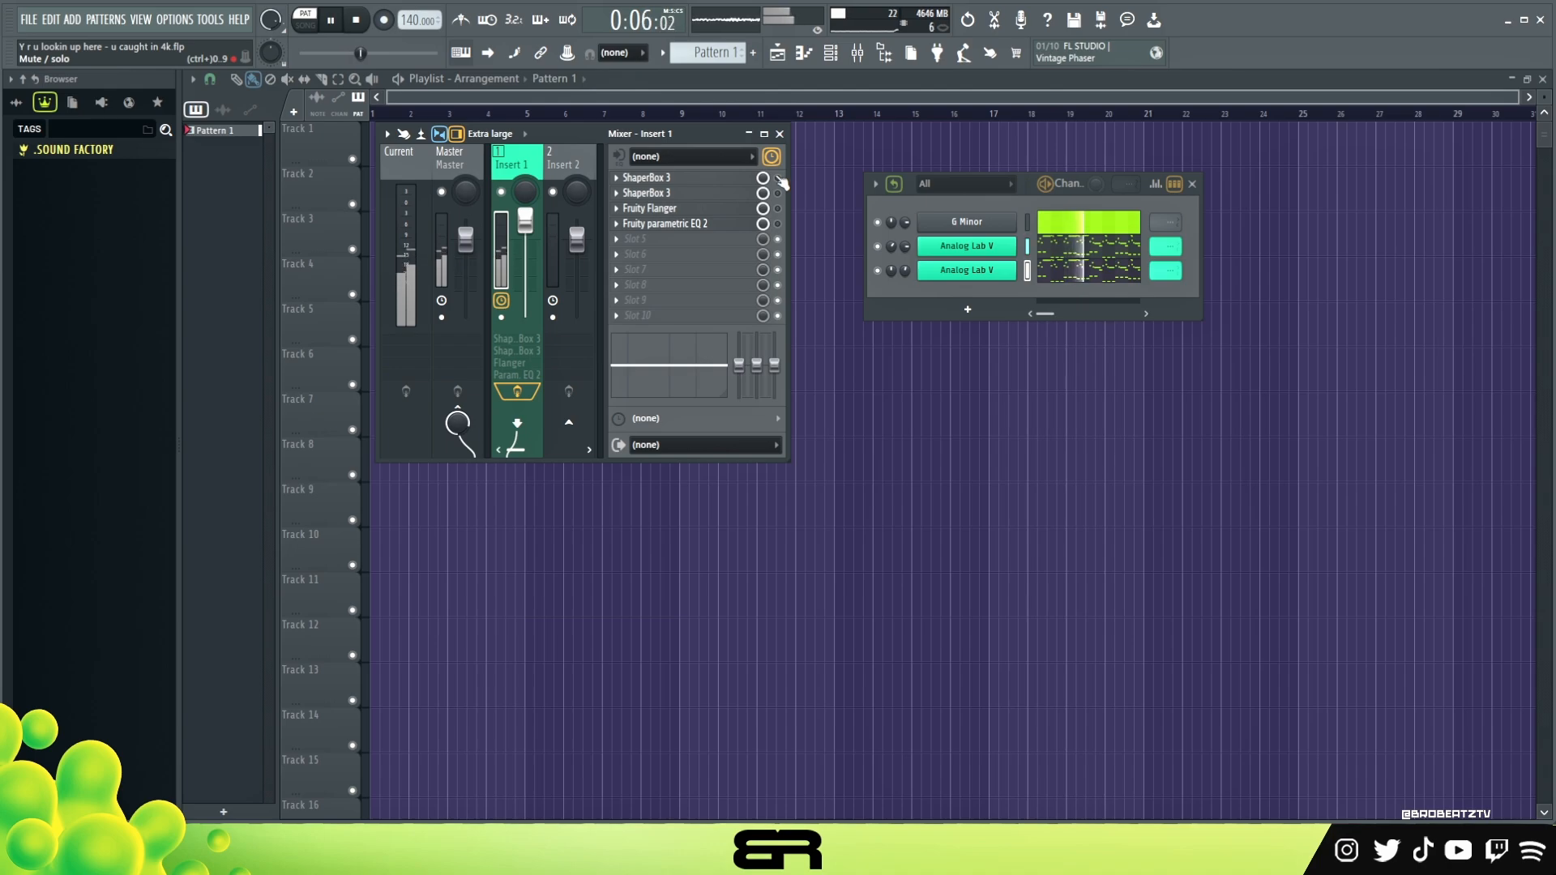
{"action": "double_click", "coordinate": [761, 192]}
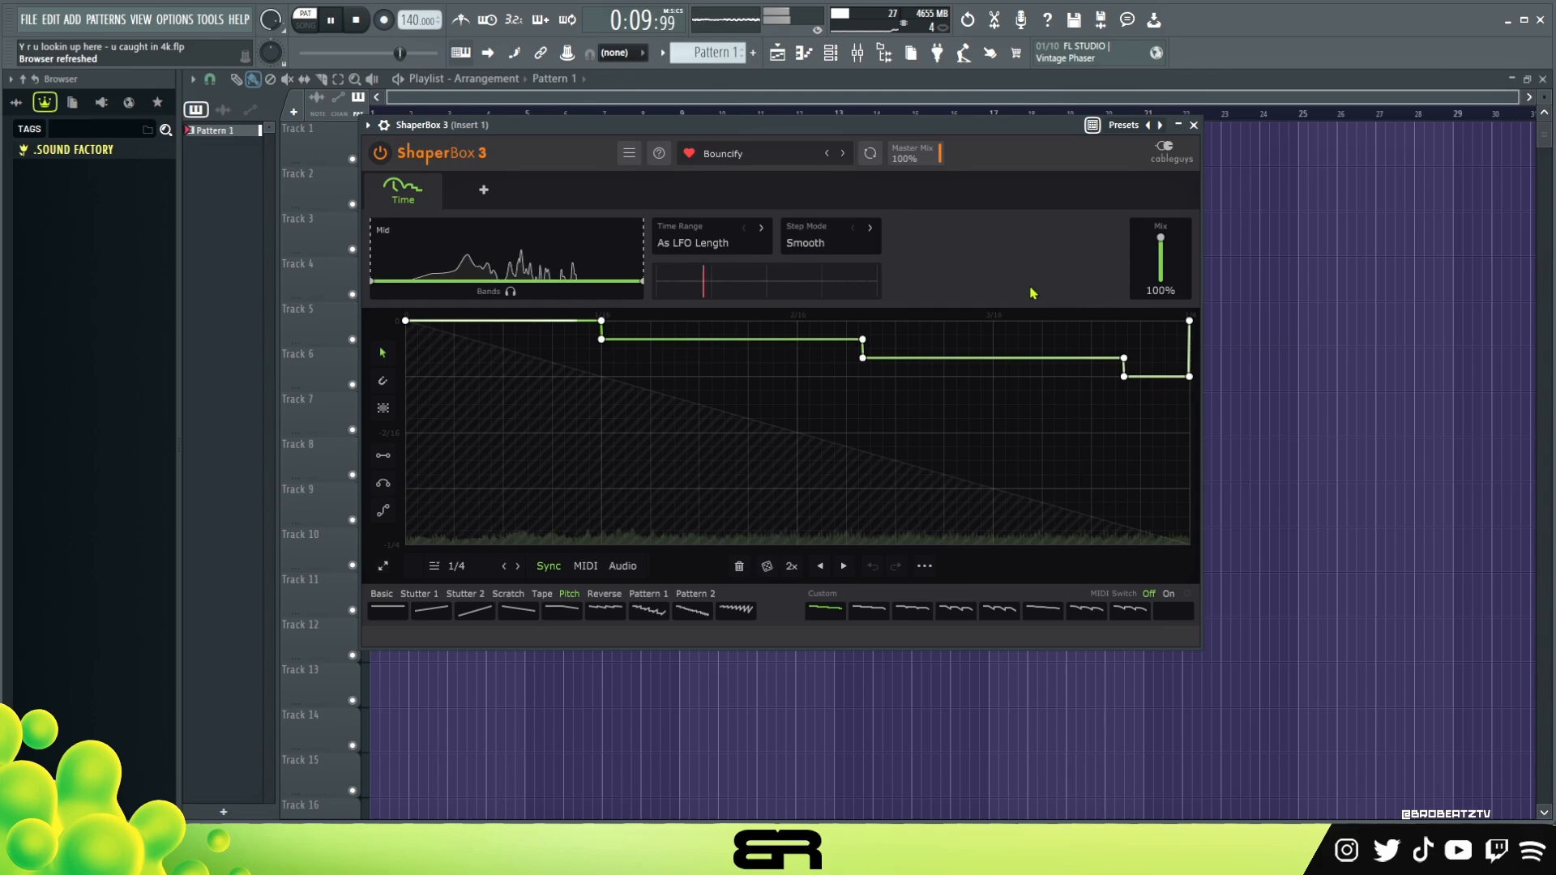
{"action": "key", "text": "space"}
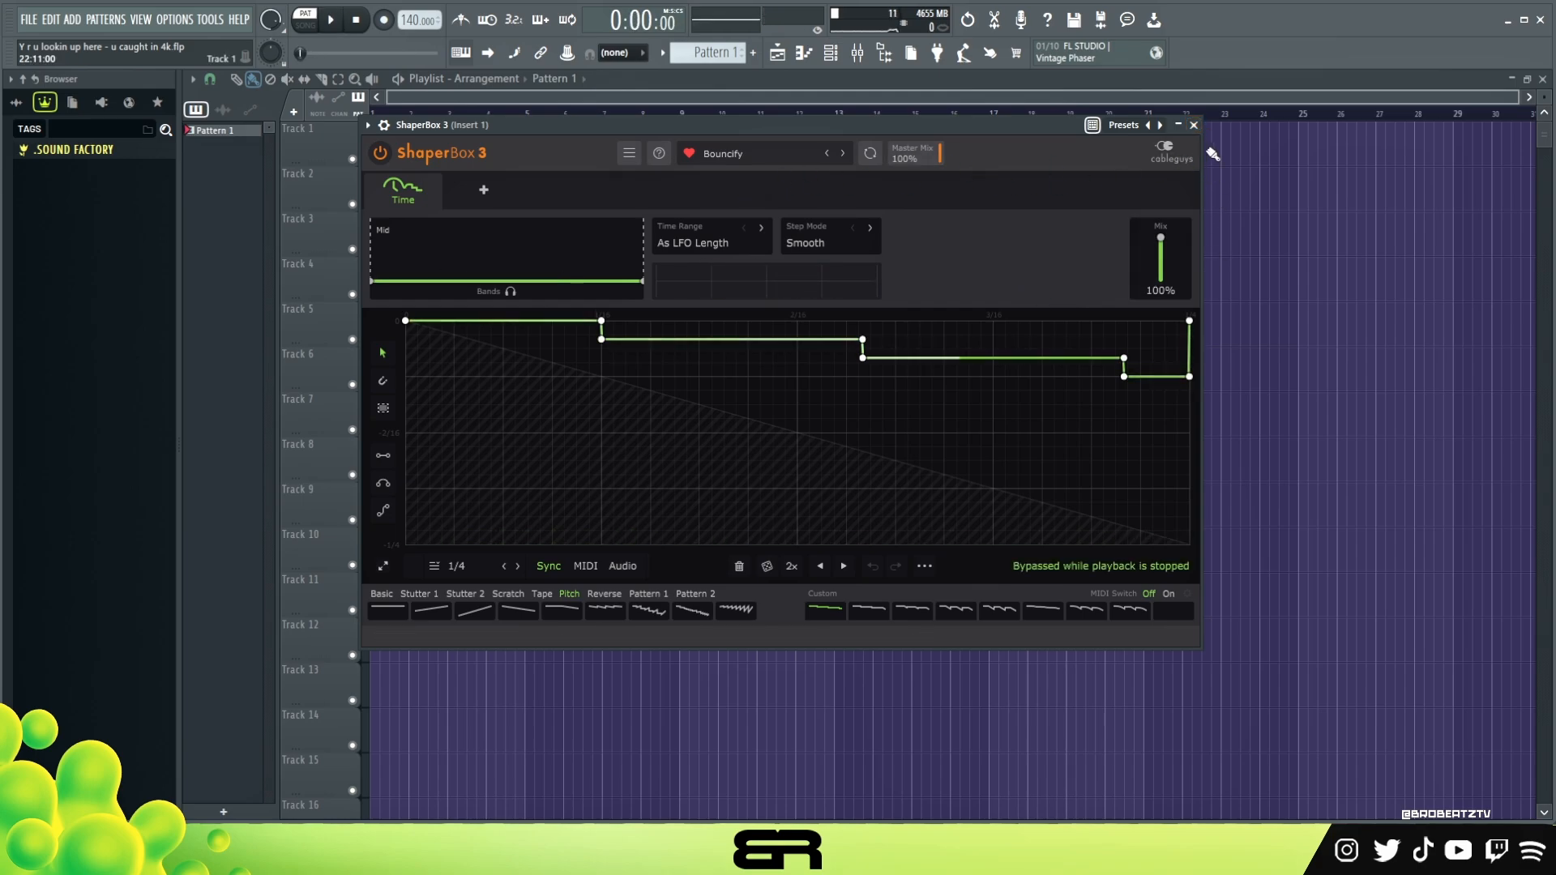
{"action": "left_click", "coordinate": [1195, 125]}
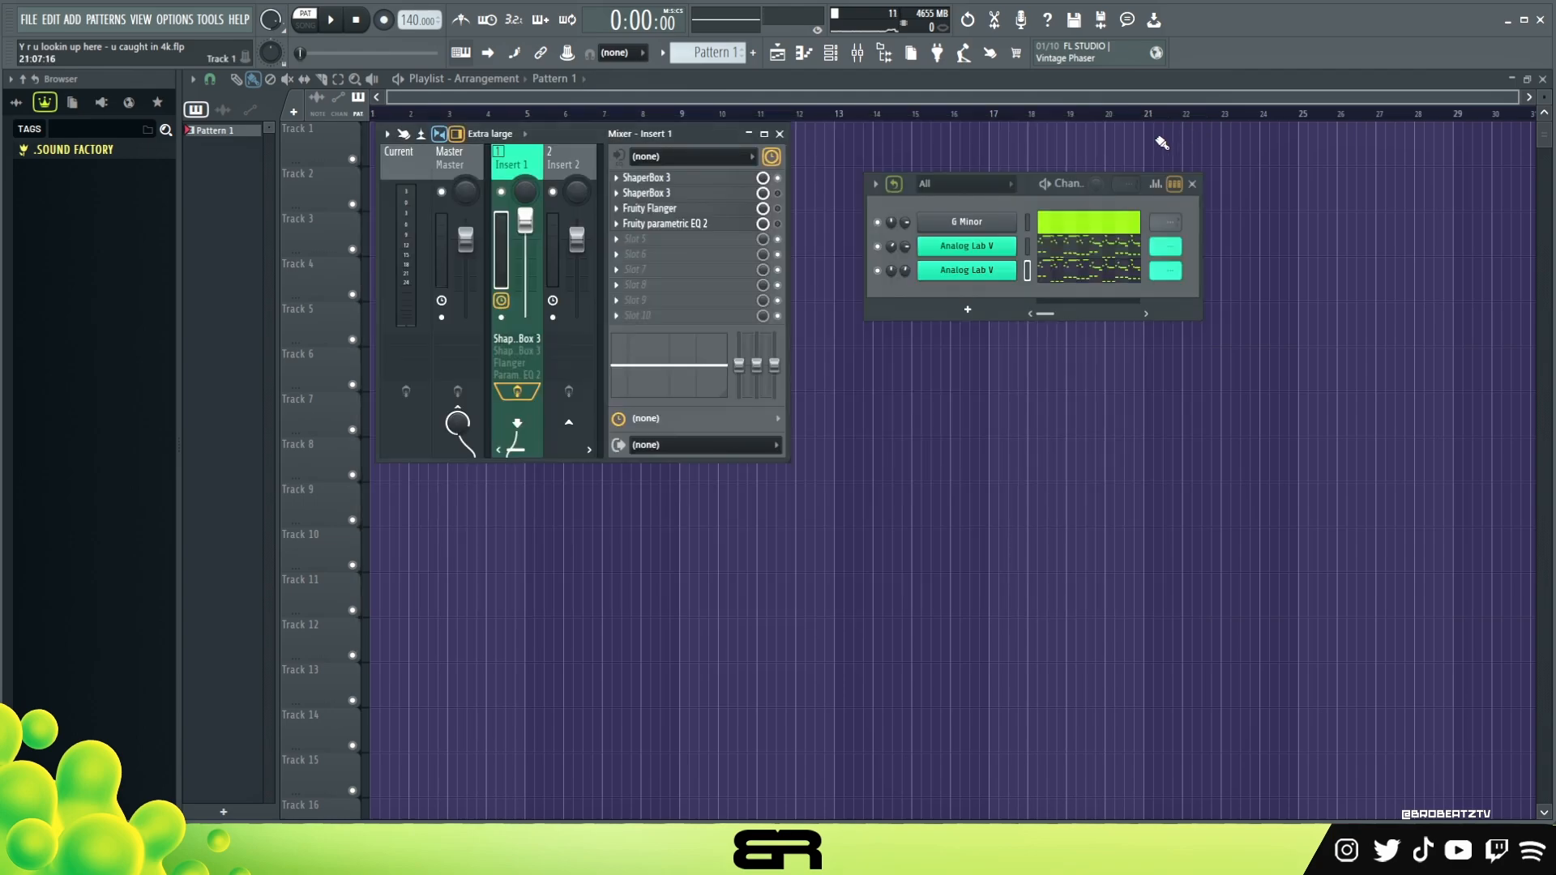
Inspect the time curve and mix settings of the second ShaperBox 3 on Insert 1
{"action": "left_click", "coordinate": [717, 194]}
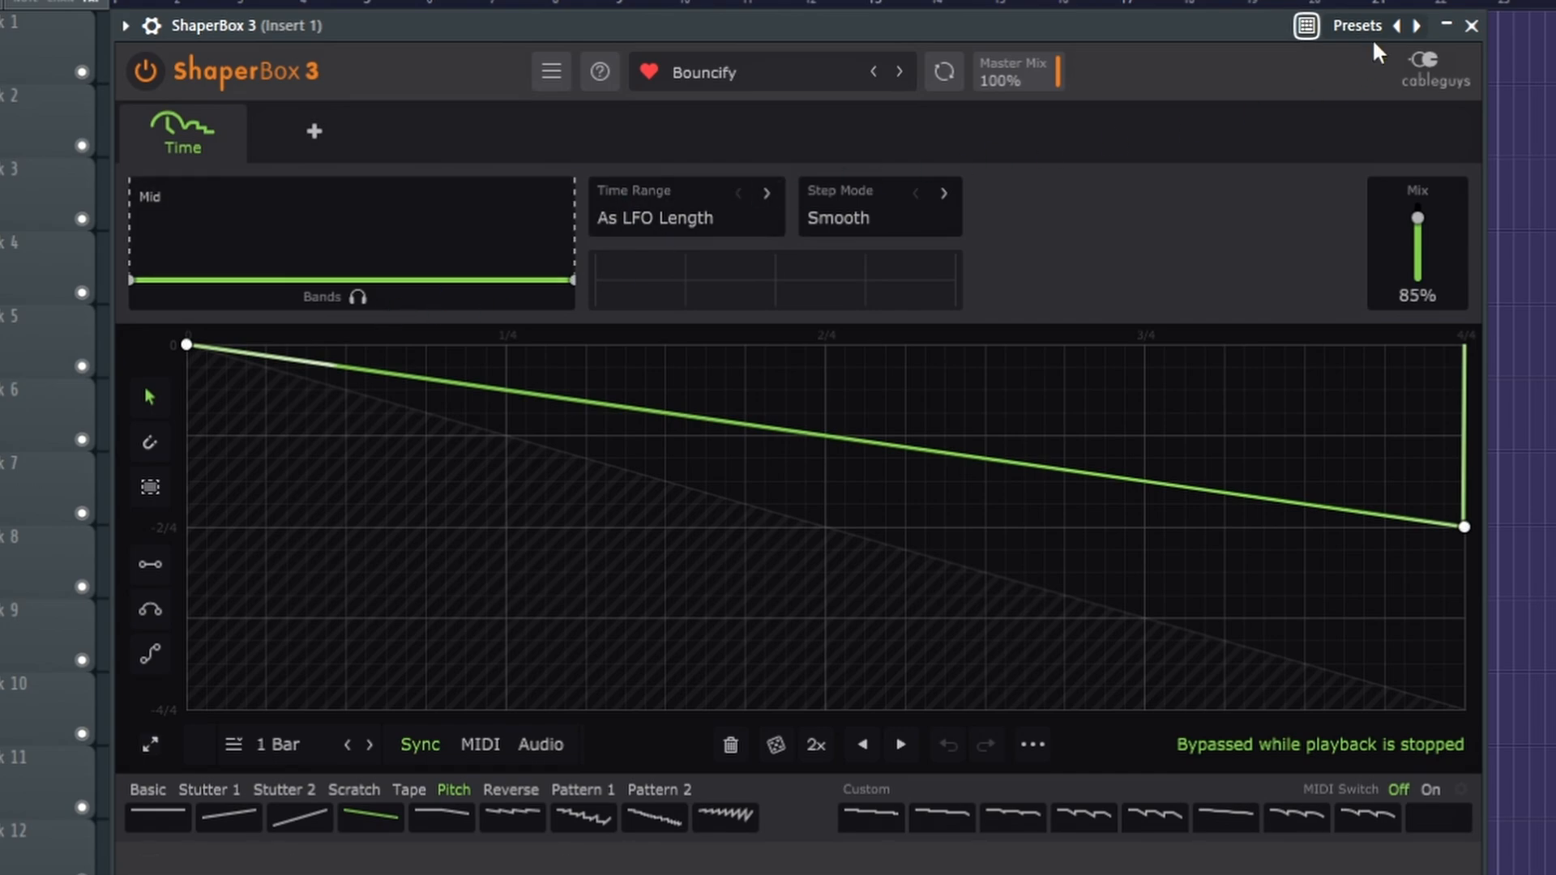
{"action": "left_click", "coordinate": [1472, 27]}
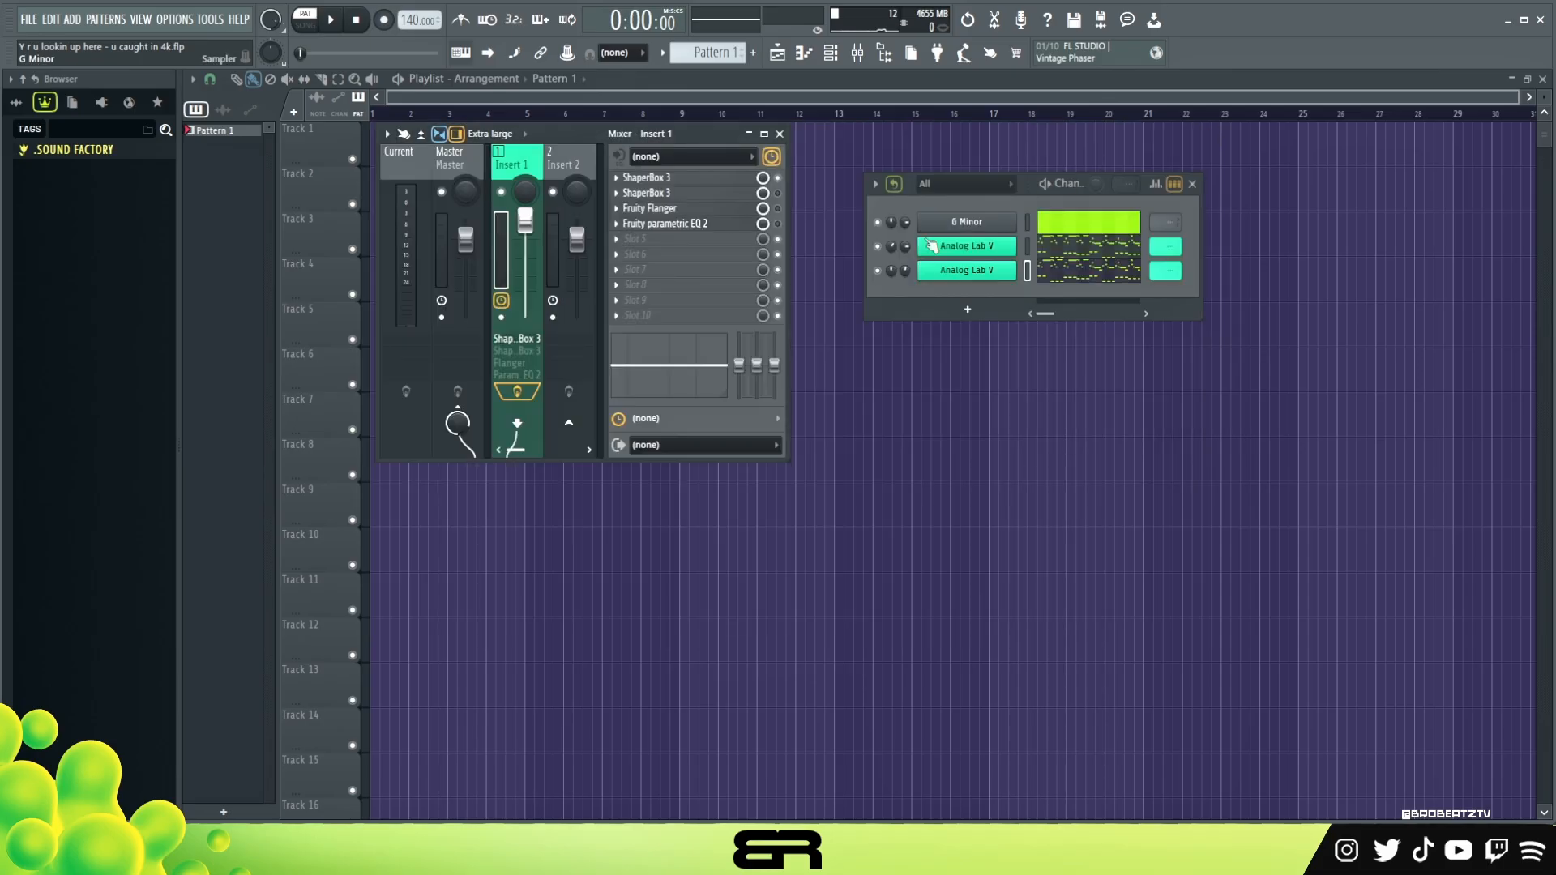
Activate the second ShaperBox 3 on Insert 1 and play the loop through both ShaperBox effects
{"action": "left_click", "coordinate": [779, 193]}
{"action": "key", "text": "space"}
{"action": "key", "text": "space"}
{"action": "key", "text": "space"}
{"action": "key", "text": "space"}
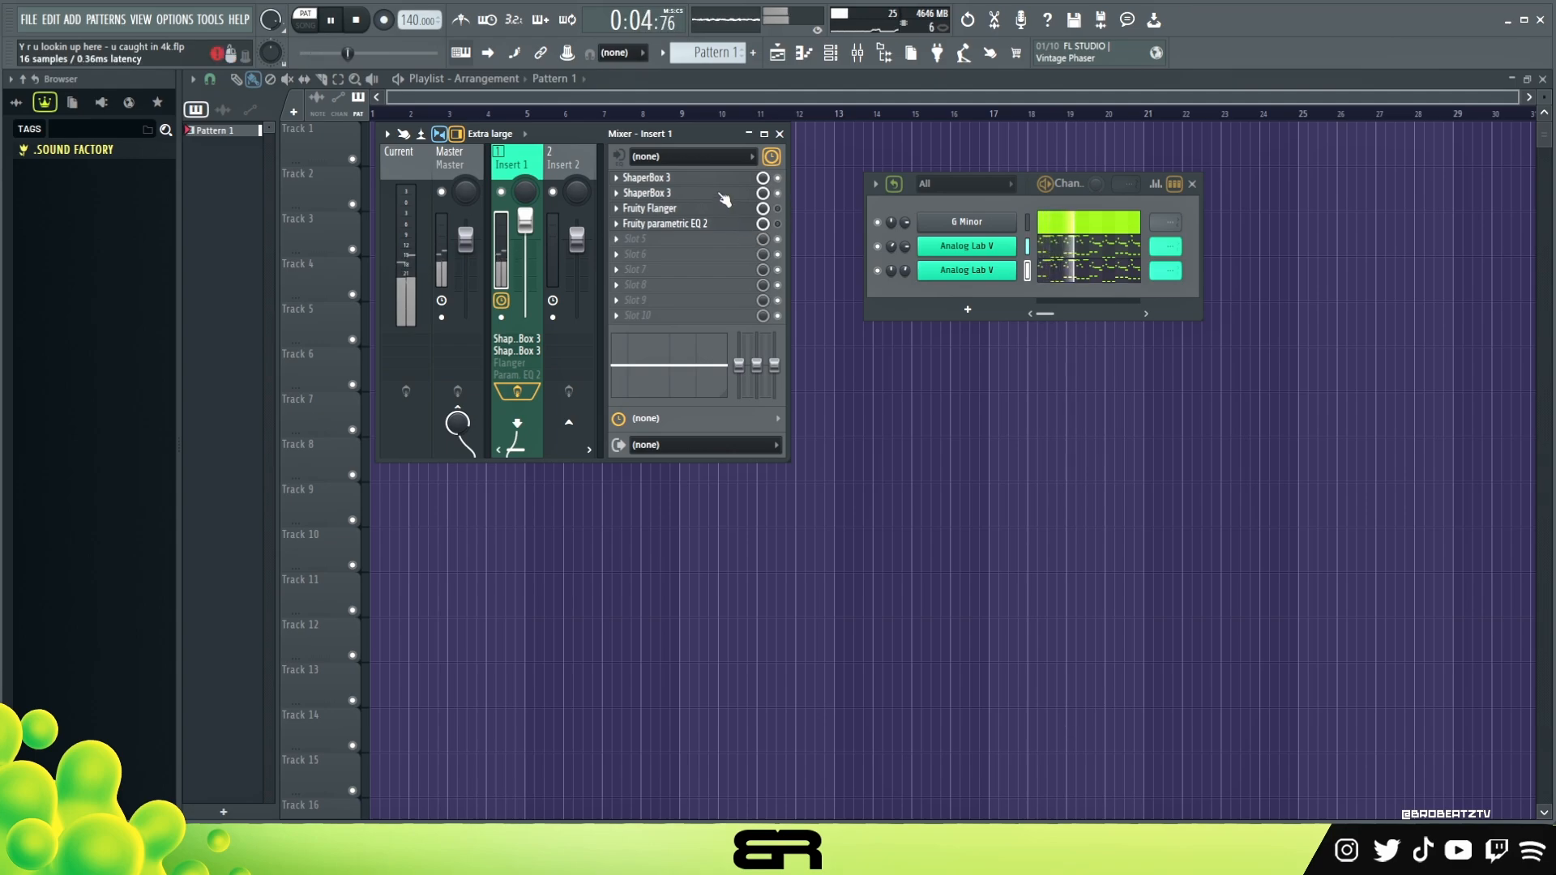
{"action": "key", "text": "space"}
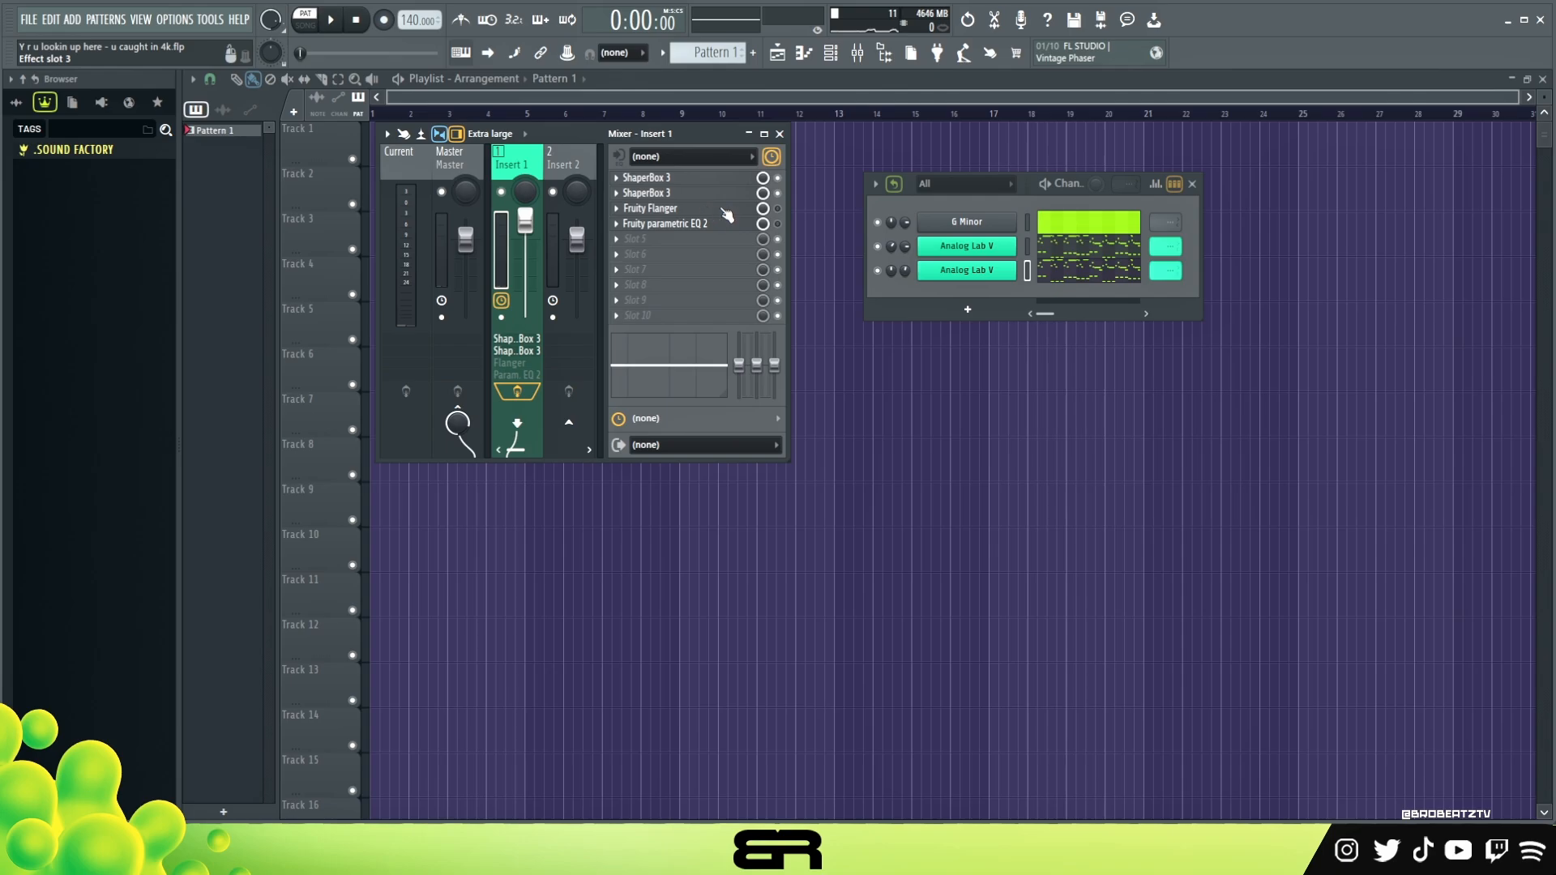
Activate Fruity Flanger on Insert 1, check its settings and preset list, and play the loop through it
{"action": "left_click", "coordinate": [658, 209]}
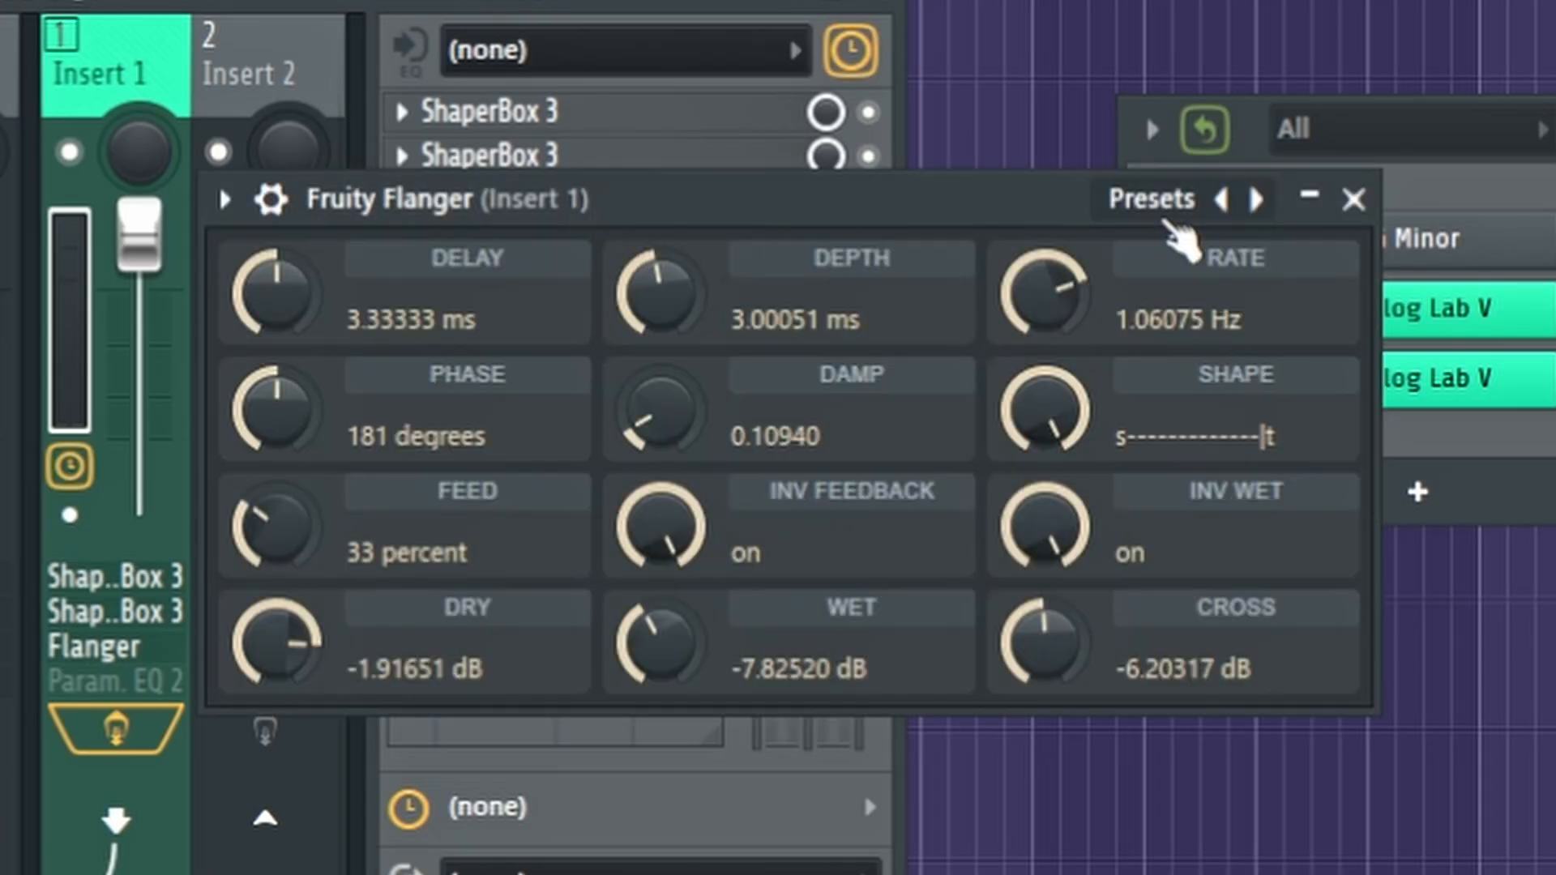
{"action": "left_click_drag", "start_coordinate": [788, 201], "coordinate": [750, 200]}
{"action": "left_click", "coordinate": [1147, 212]}
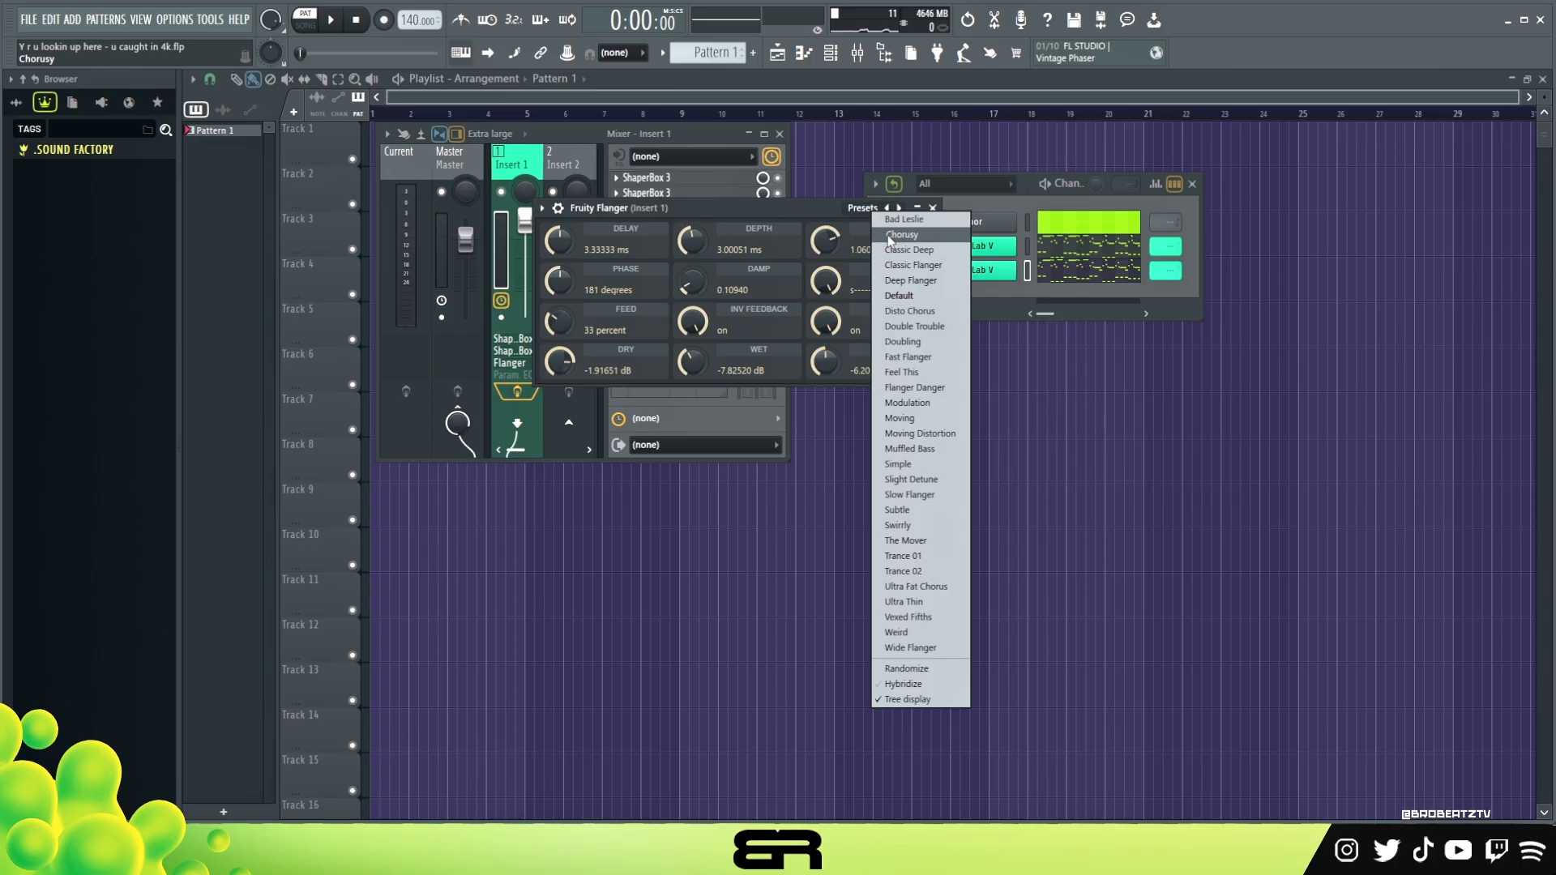
{"action": "left_click", "coordinate": [788, 206]}
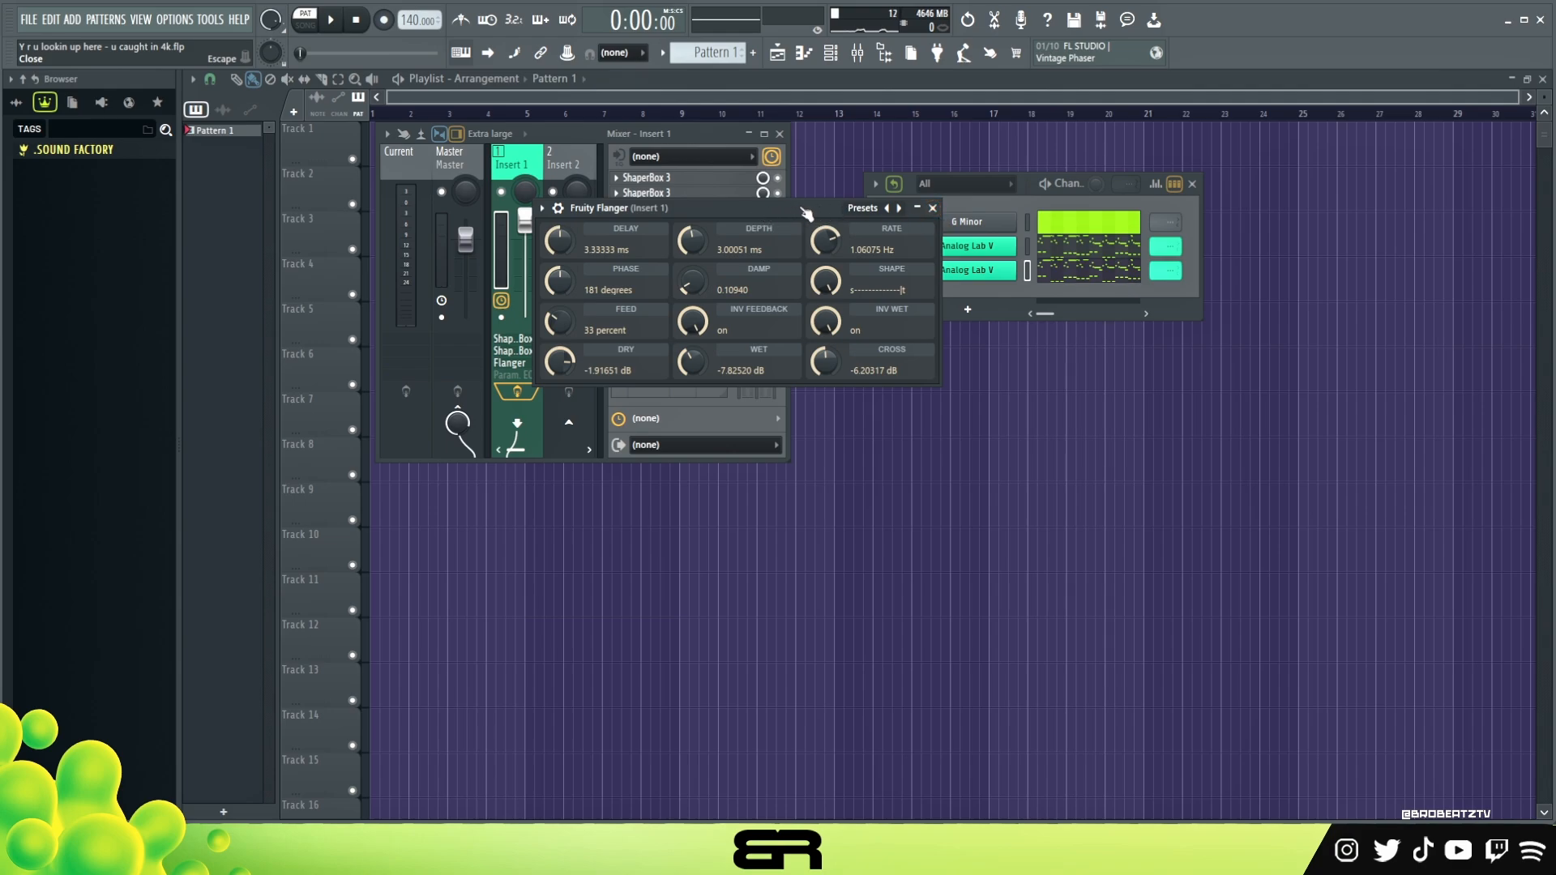
{"action": "left_click", "coordinate": [934, 209]}
{"action": "key", "text": "space"}
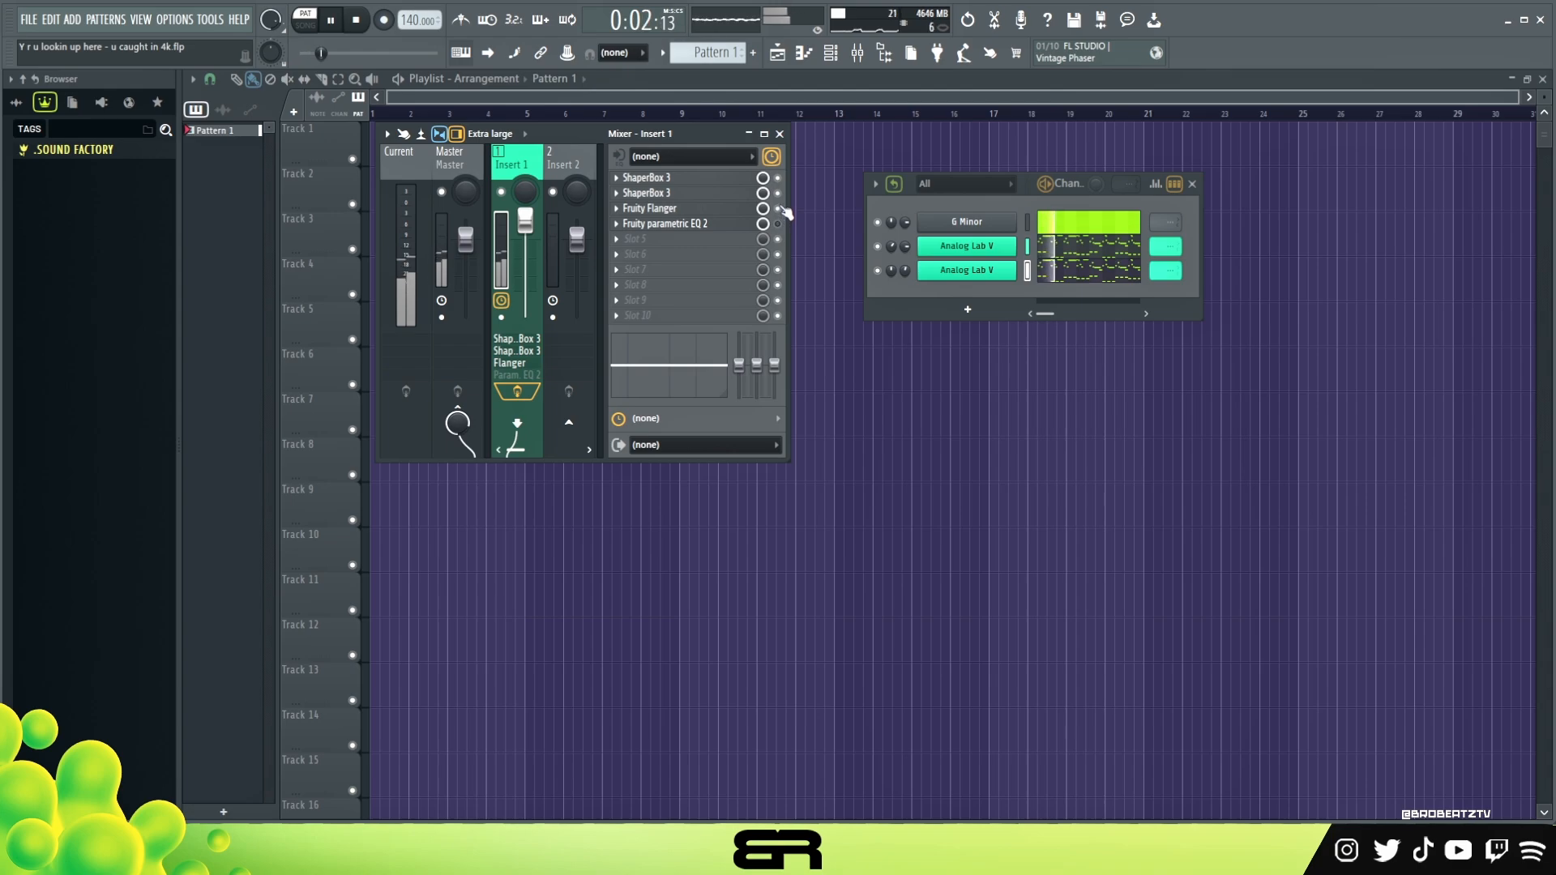
{"action": "key", "text": "space"}
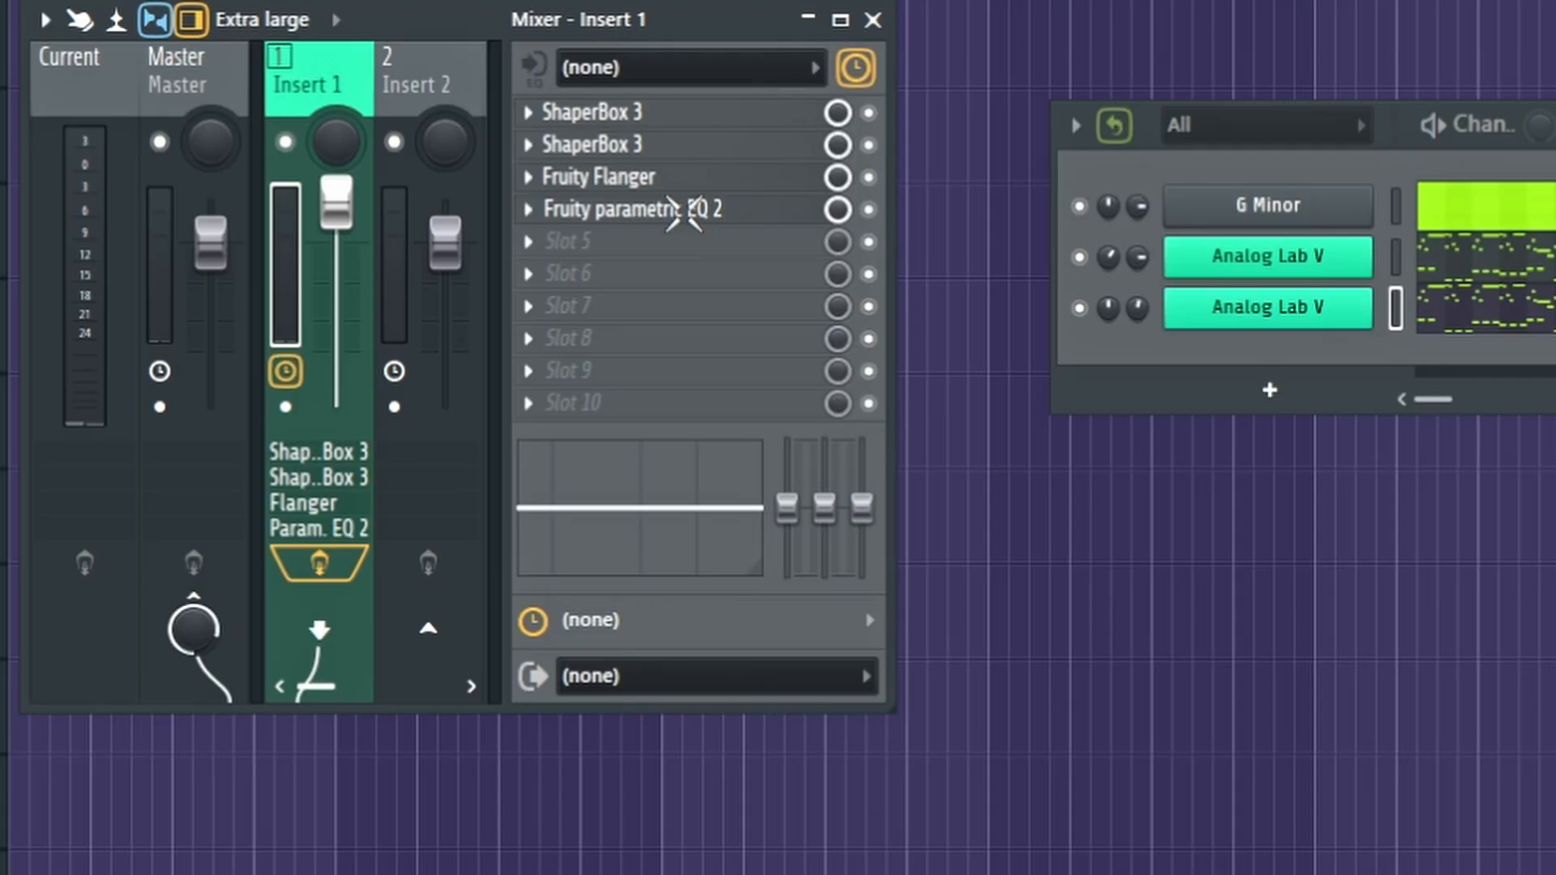
Activate Fruity parametric EQ 2 on Insert 1 and examine its low-cut and high-cut curve while playing the loop
{"action": "left_click", "coordinate": [697, 224]}
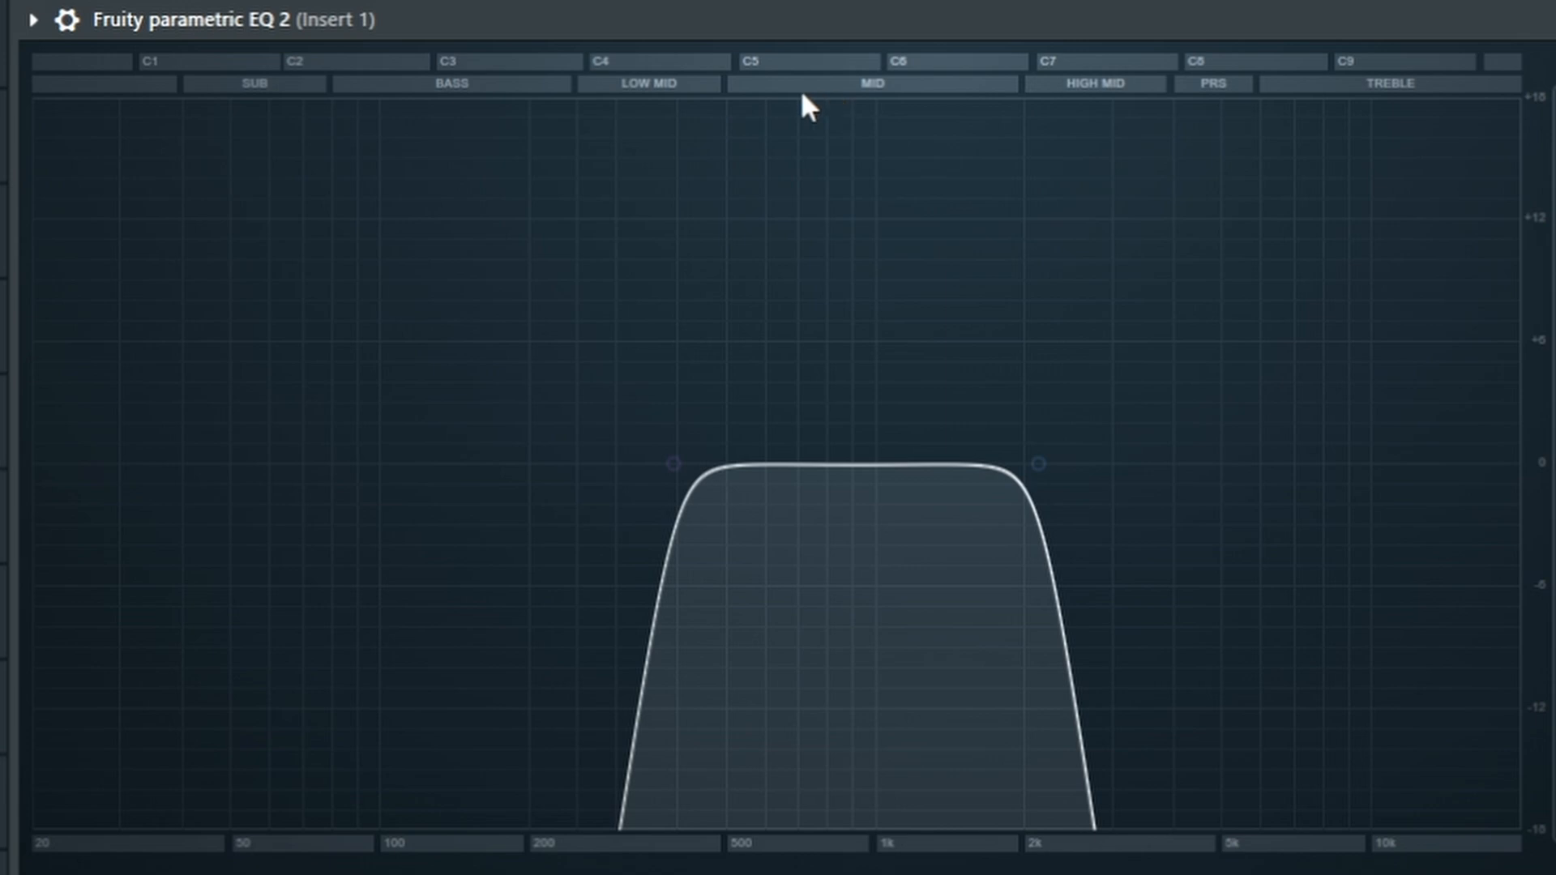
{"action": "key", "text": "space"}
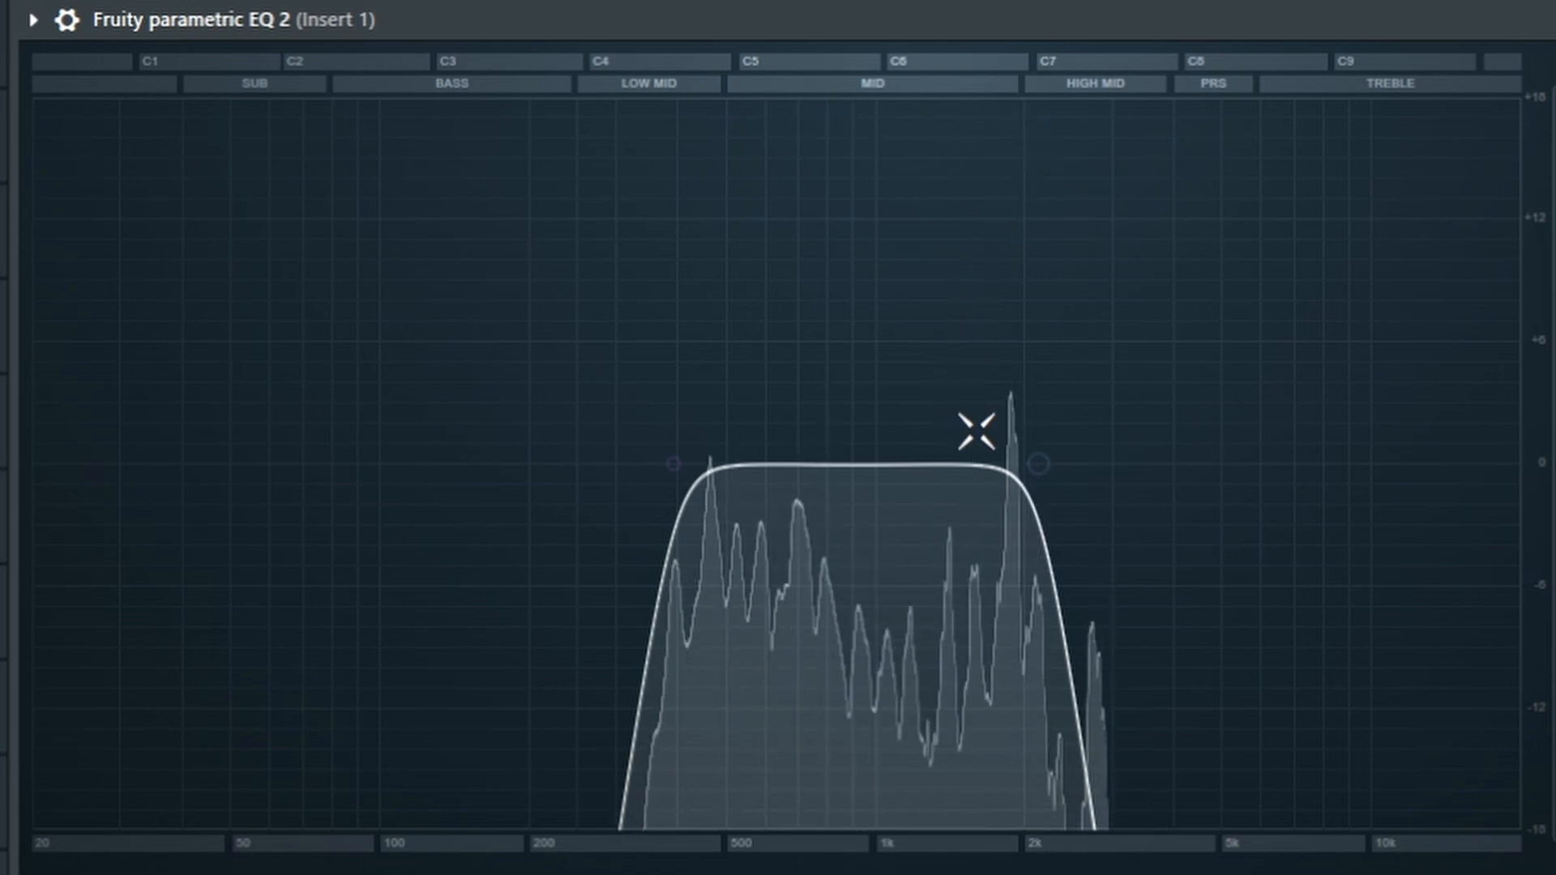
{"action": "mouse_move", "coordinate": [1032, 458]}
{"action": "left_mouse_down"}
{"action": "mouse_move", "coordinate": [1310, 464]}
{"action": "mouse_move", "coordinate": [848, 462]}
{"action": "mouse_move", "coordinate": [1254, 464]}
{"action": "mouse_move", "coordinate": [1034, 463]}
{"action": "left_mouse_up"}
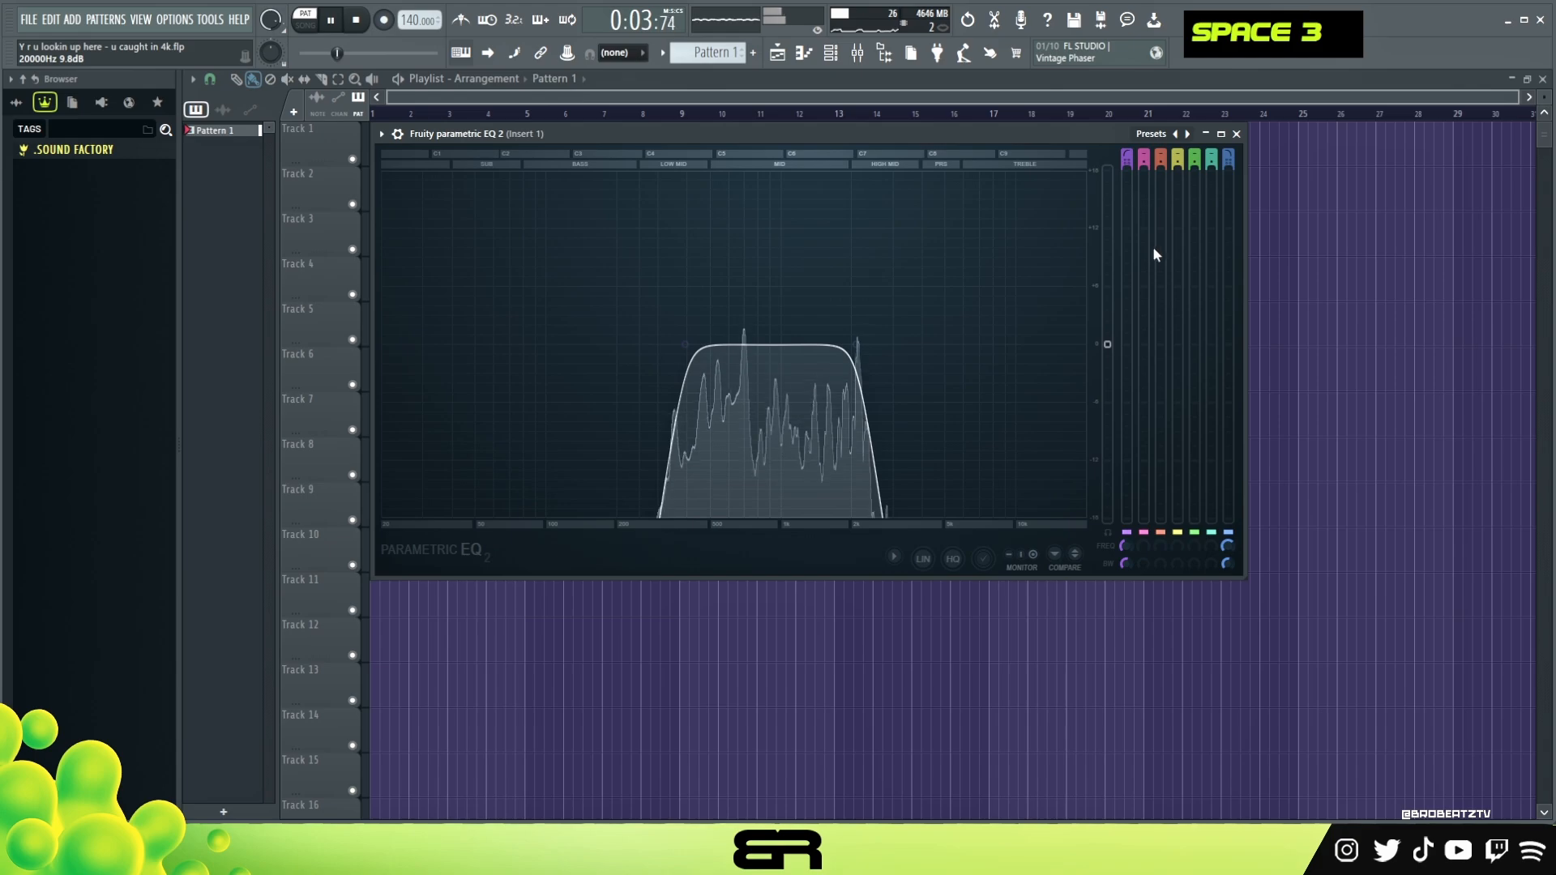
{"action": "left_click", "coordinate": [1237, 134]}
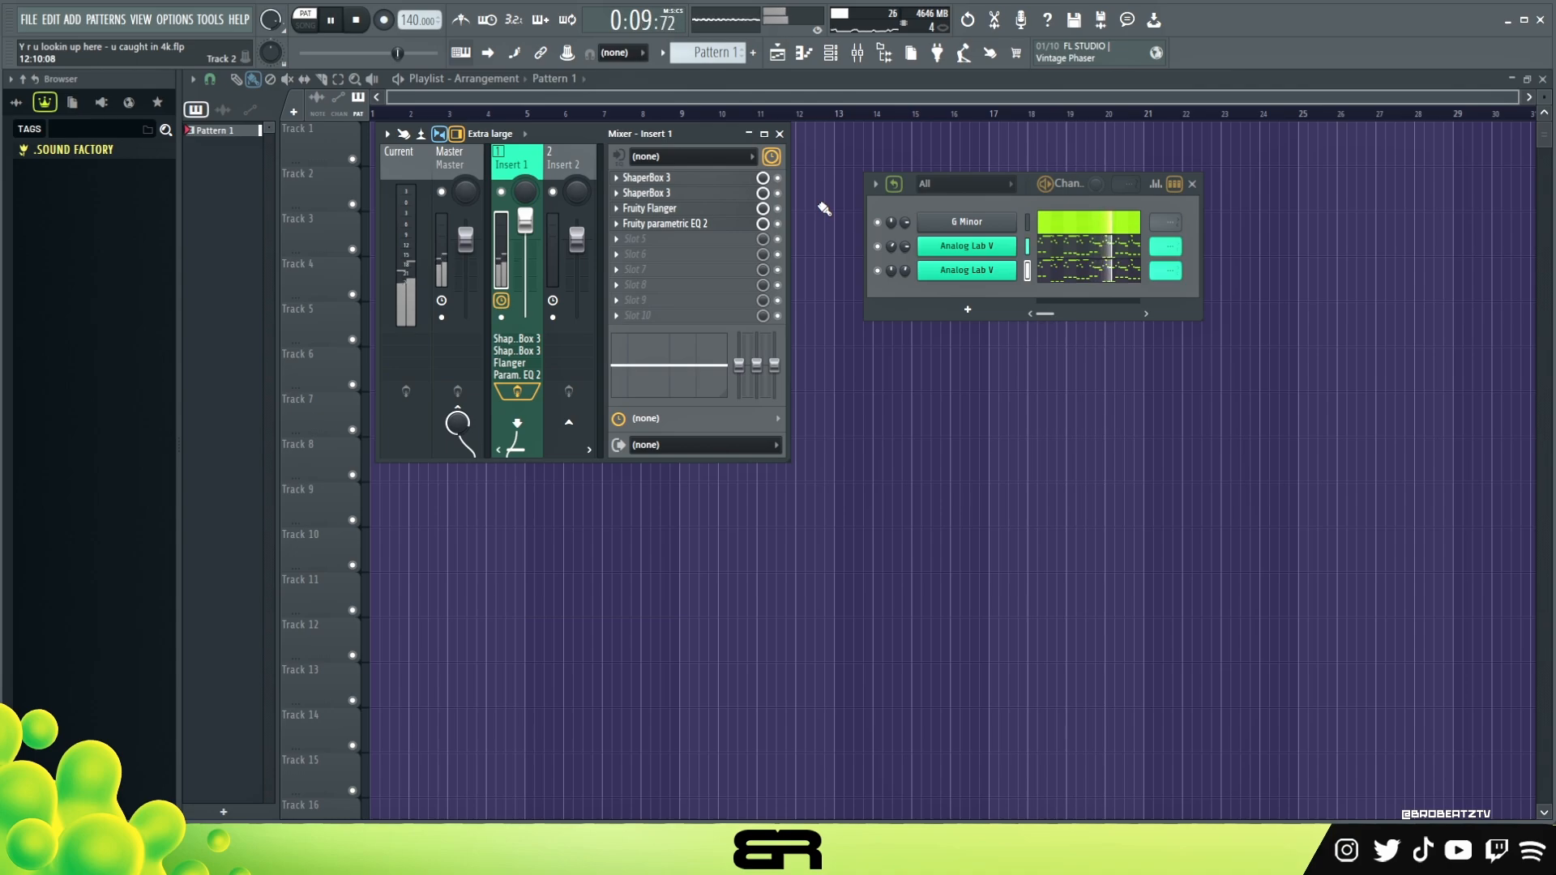
{"action": "key", "text": "space"}
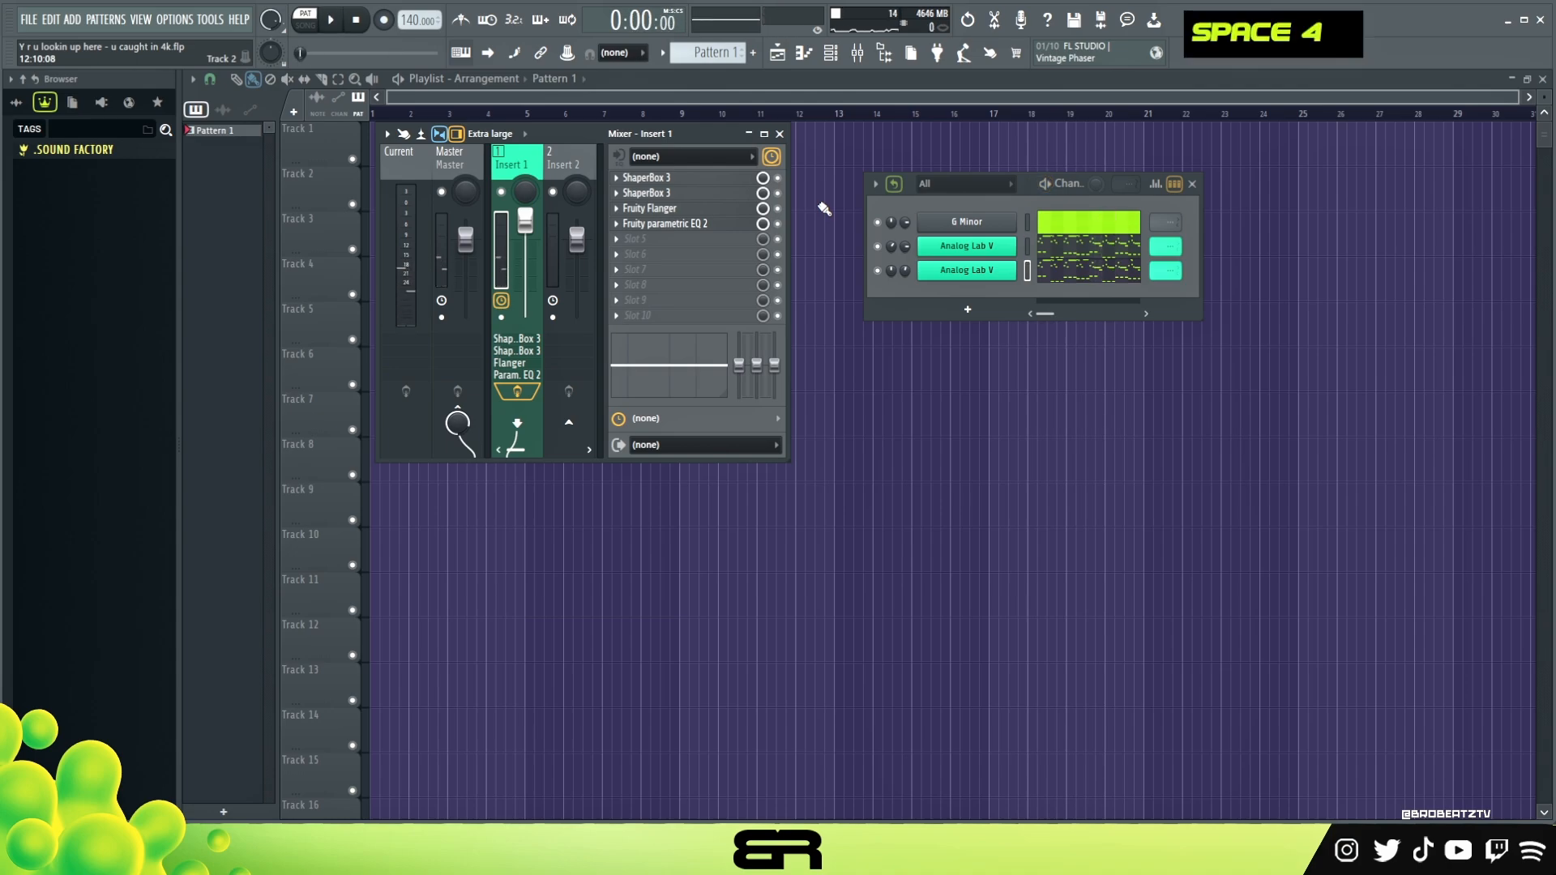